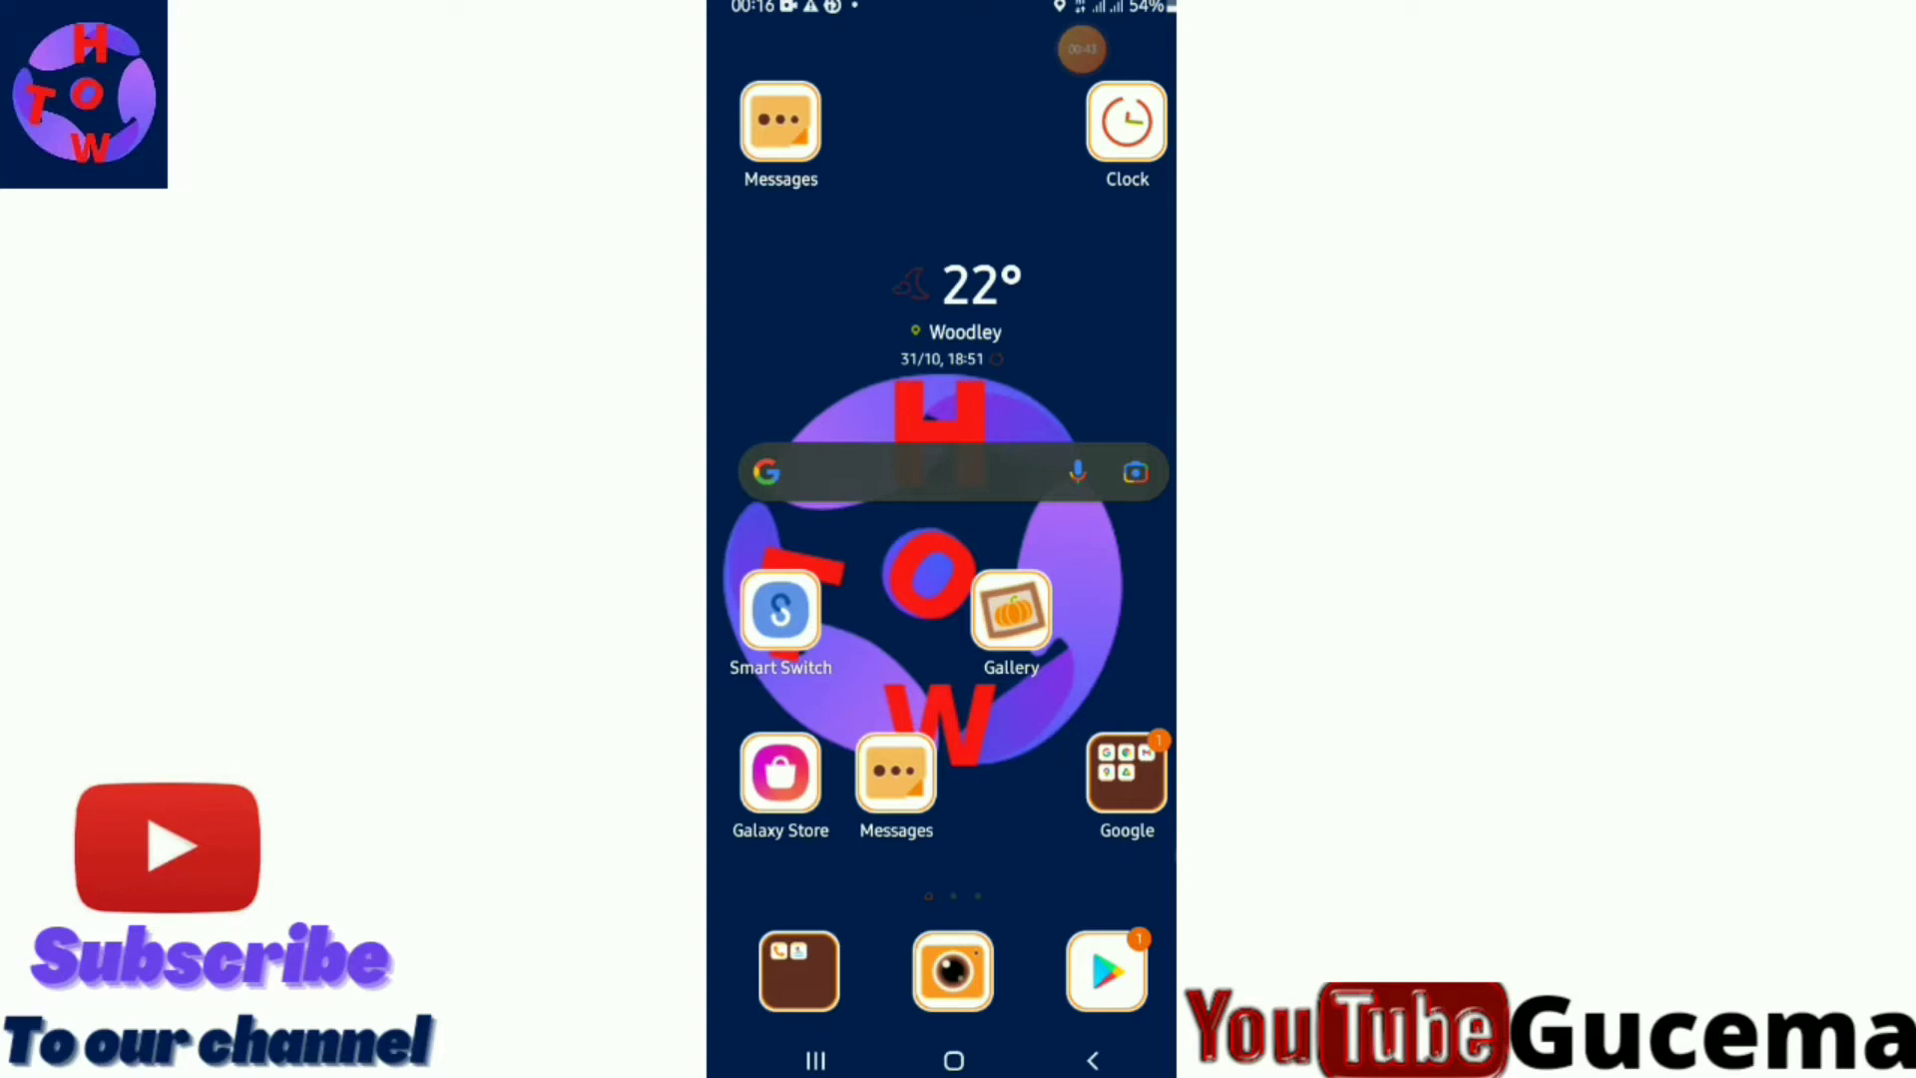
Launch Google Play Store and start an app search.
{"action": "left_click", "coordinate": [1166, 854]}
{"action": "left_click", "coordinate": [1162, 994]}
{"action": "left_click", "coordinate": [1106, 972]}
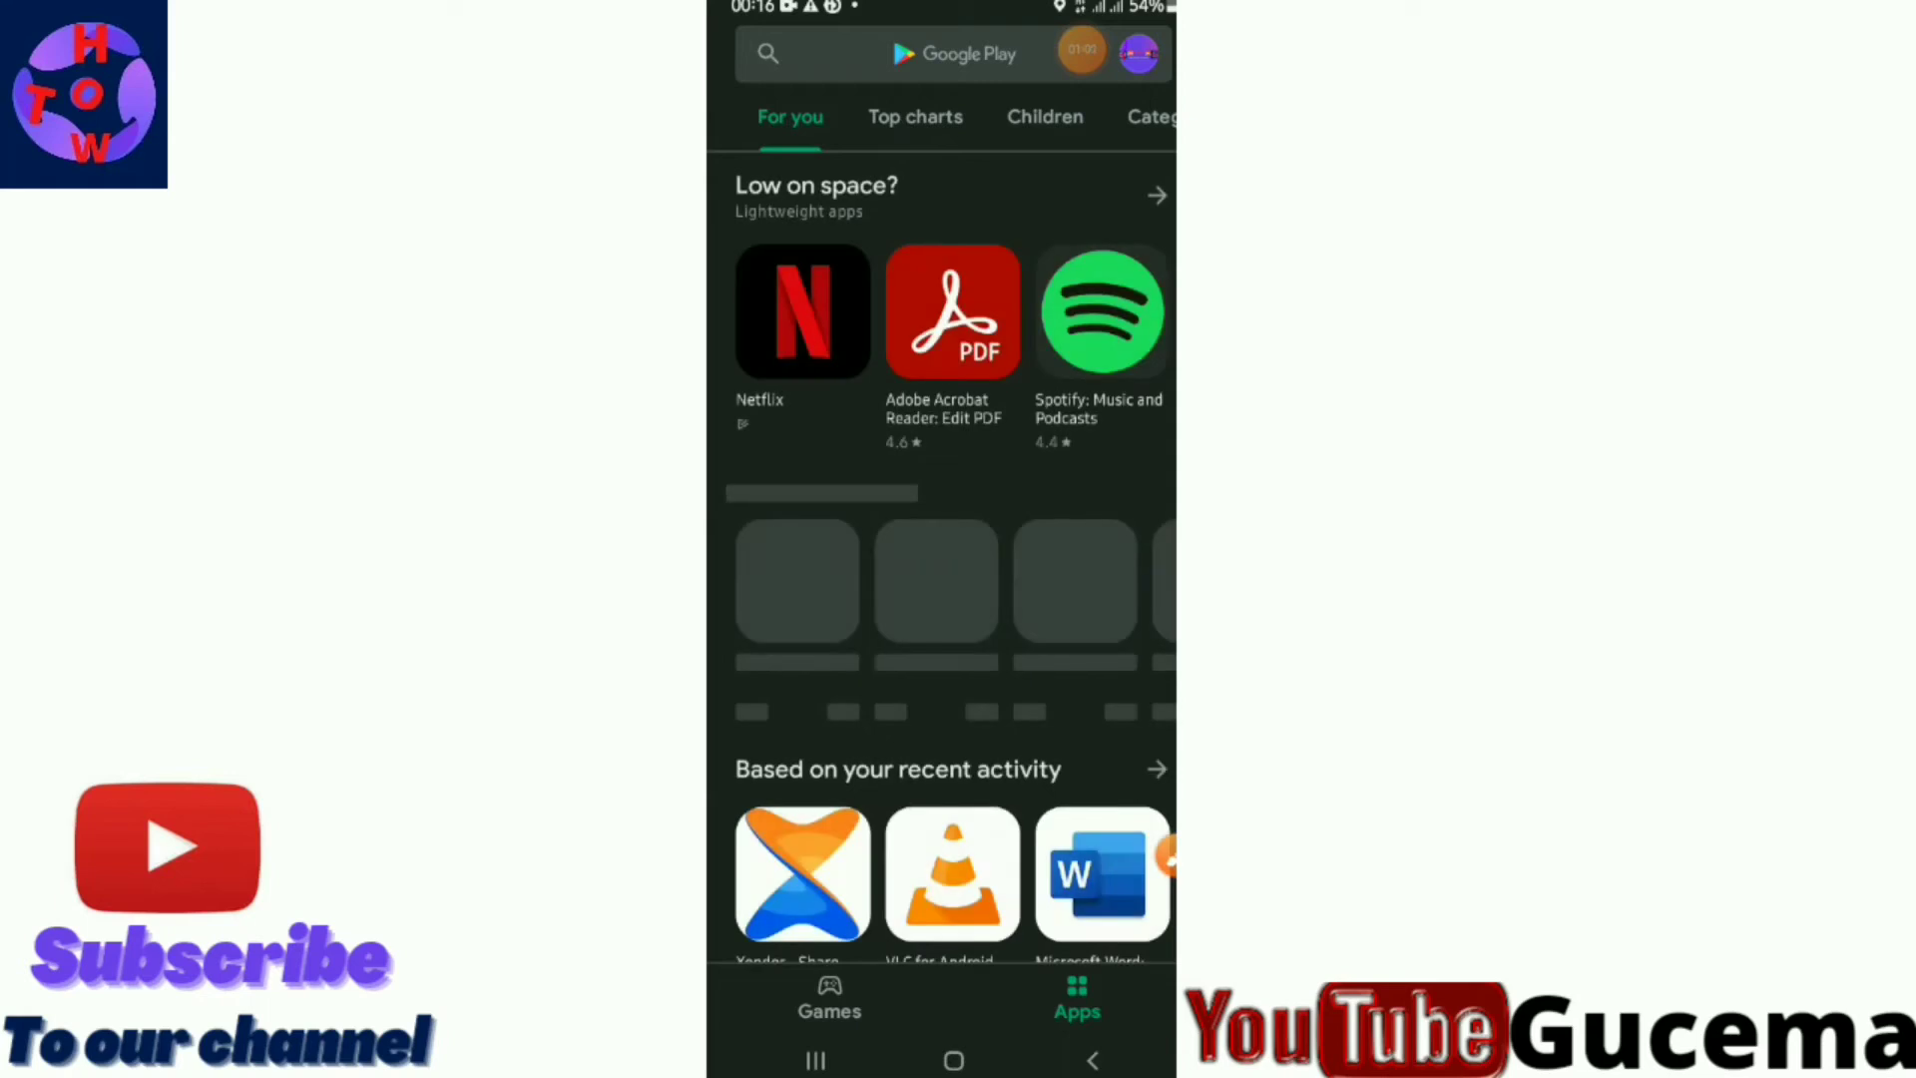
{"action": "left_click", "coordinate": [954, 54]}
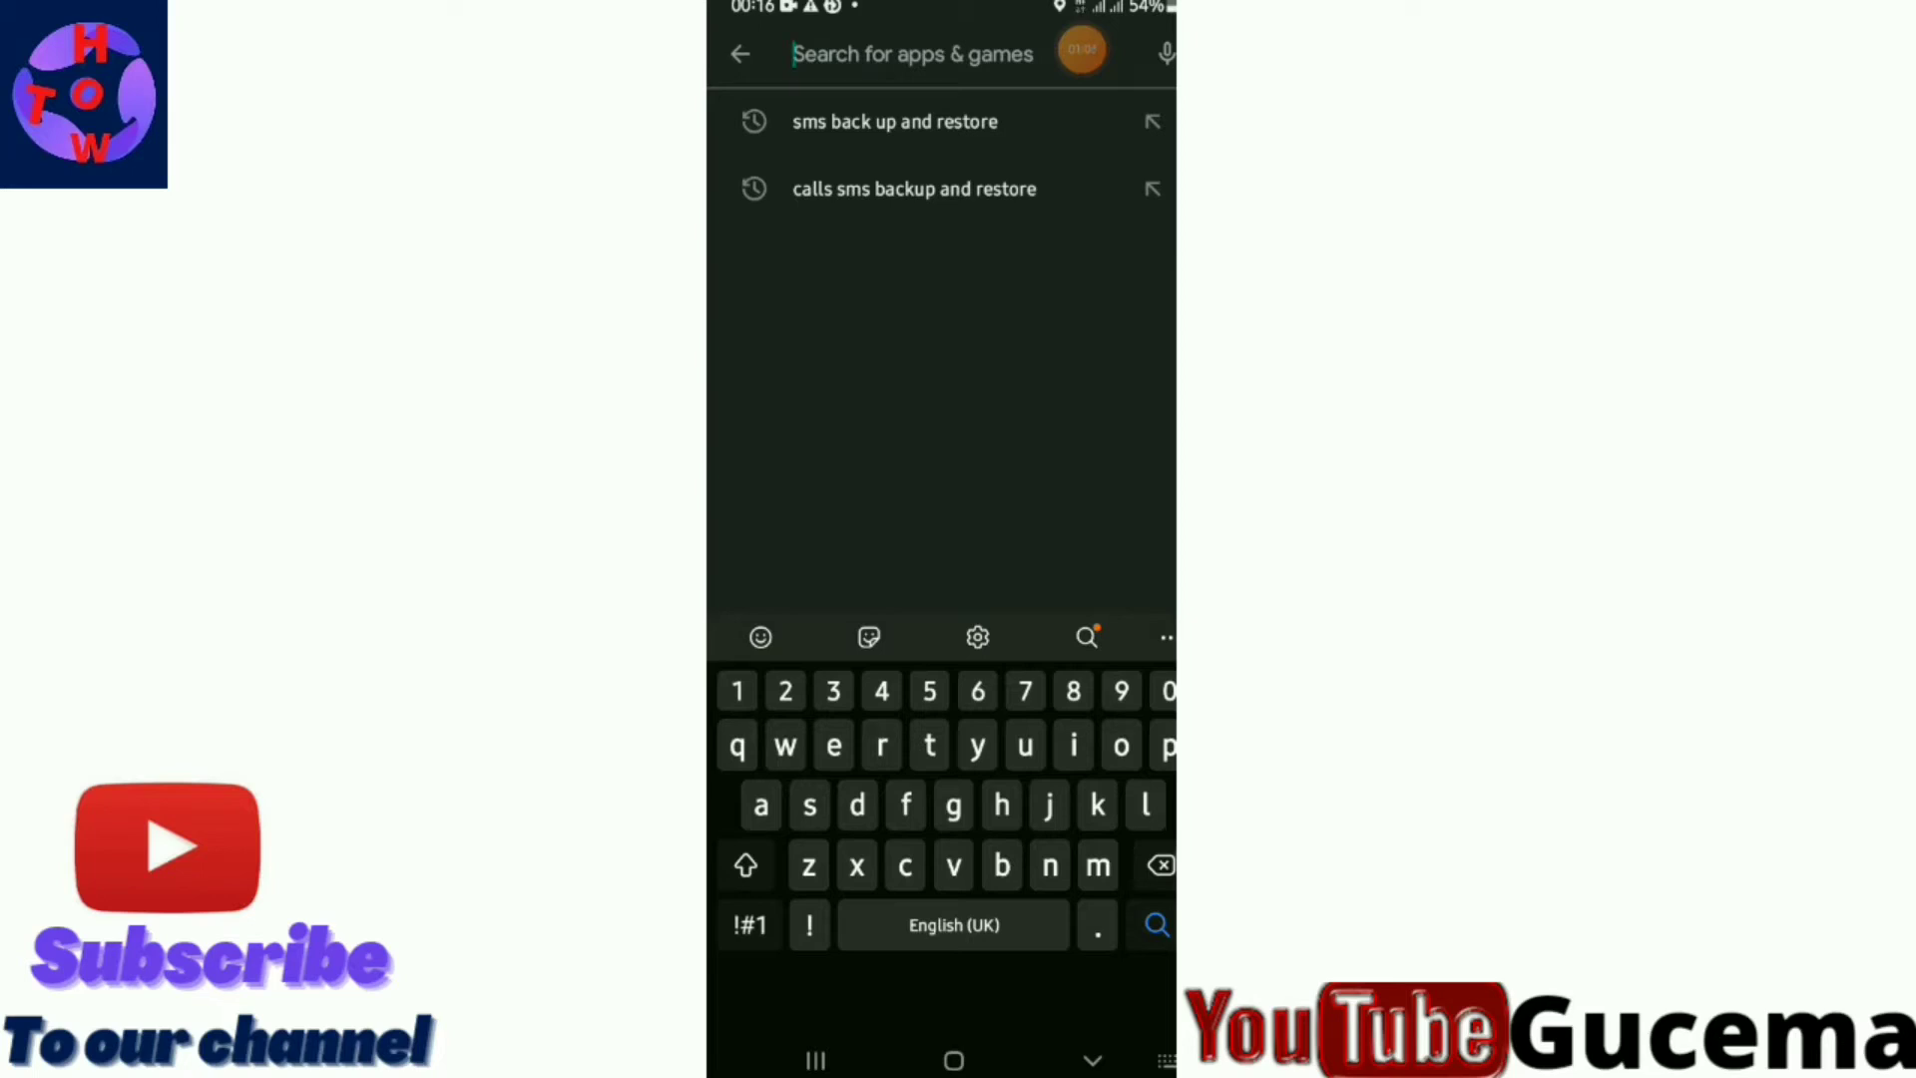
Search for 'sms back up and restore' using the search history entry.
{"action": "left_click", "coordinate": [1161, 859]}
{"action": "left_click", "coordinate": [1116, 959]}
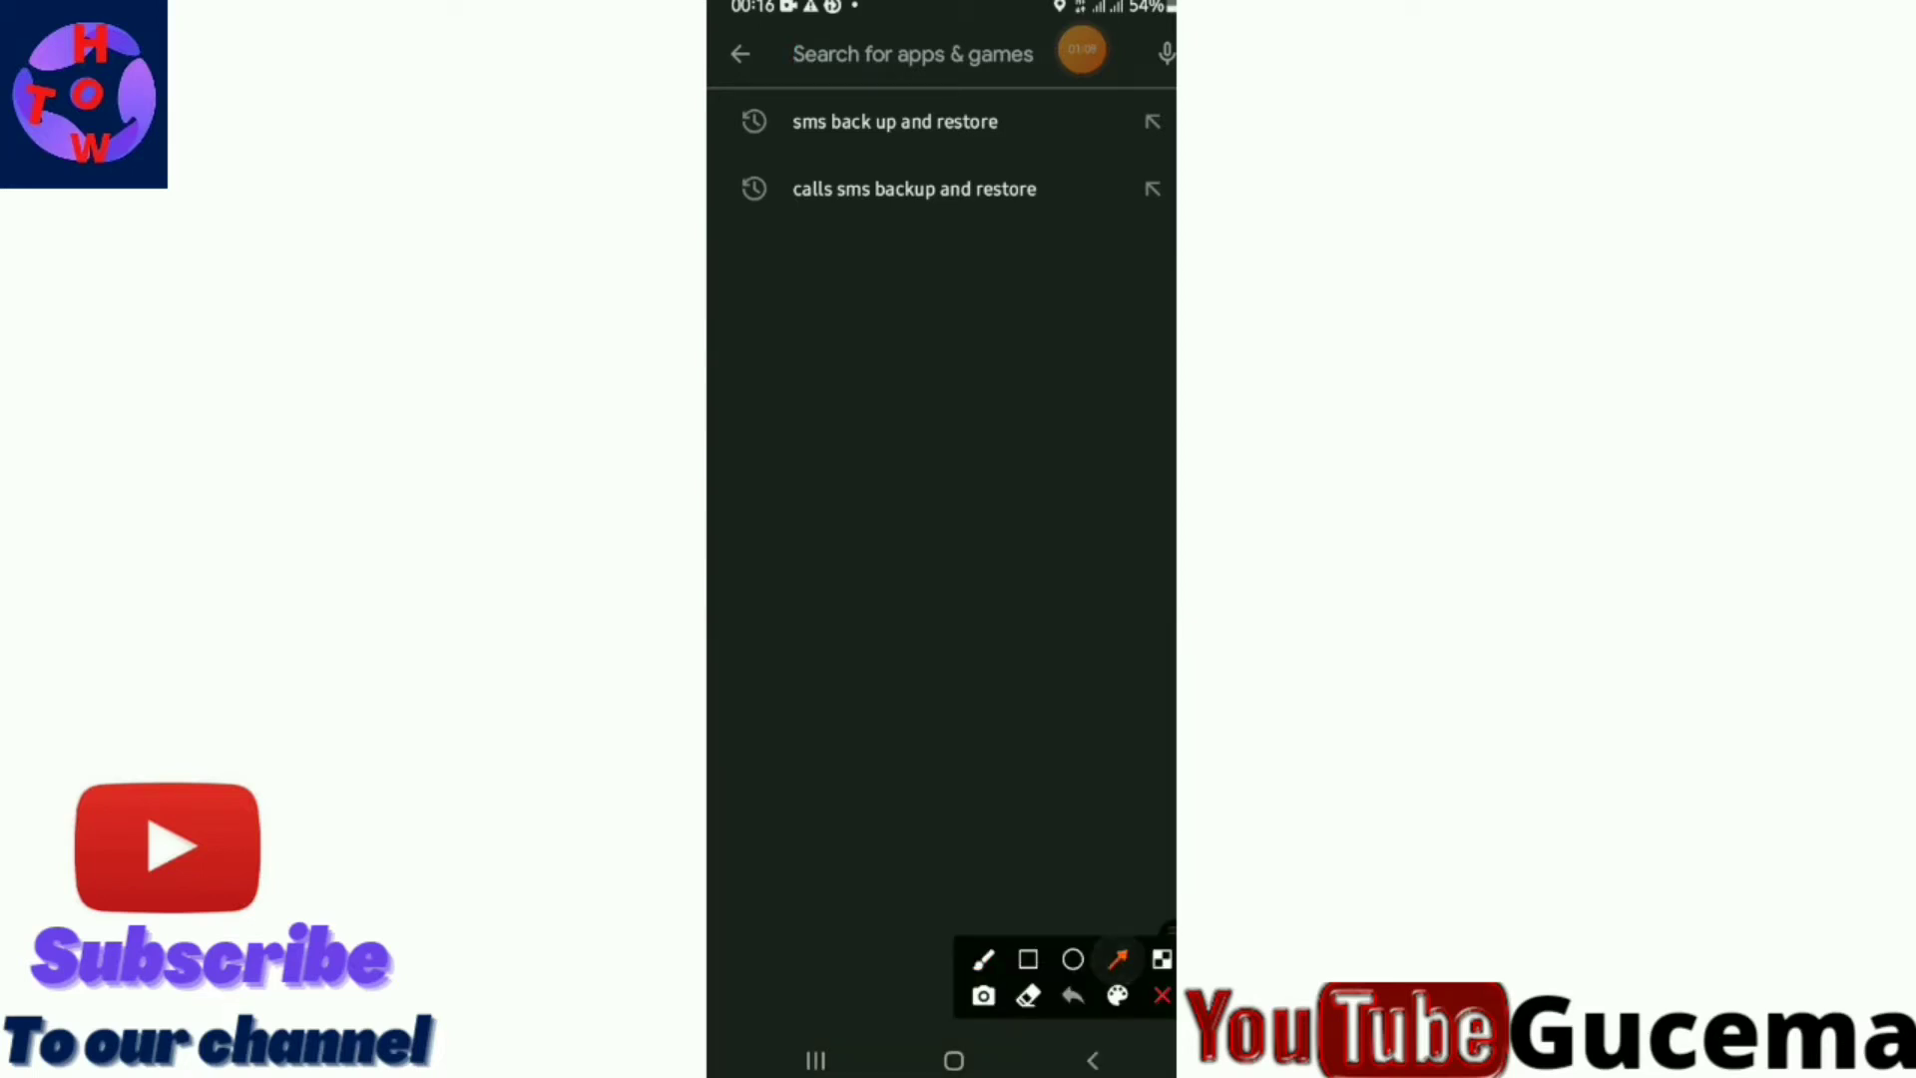
{"action": "left_click_drag", "start_coordinate": [742, 561], "coordinate": [830, 119]}
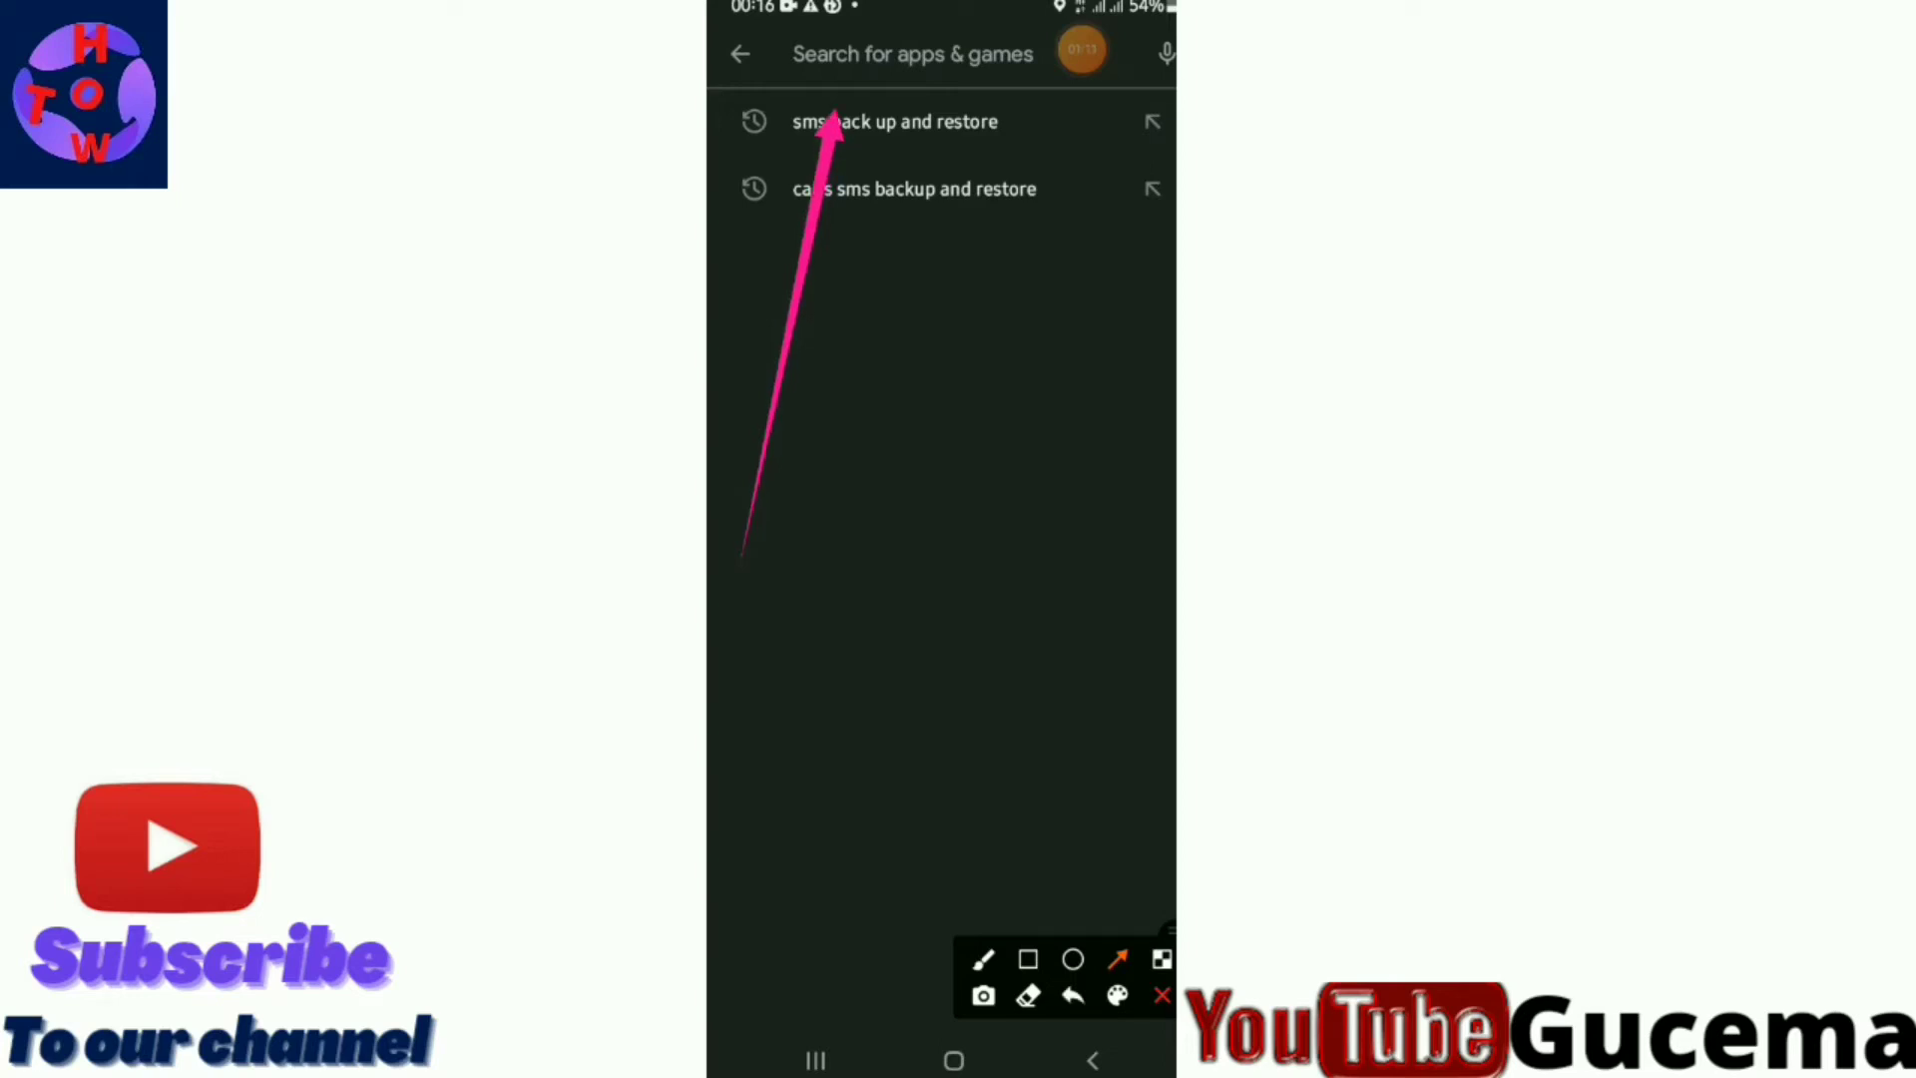
{"action": "left_click", "coordinate": [1162, 996]}
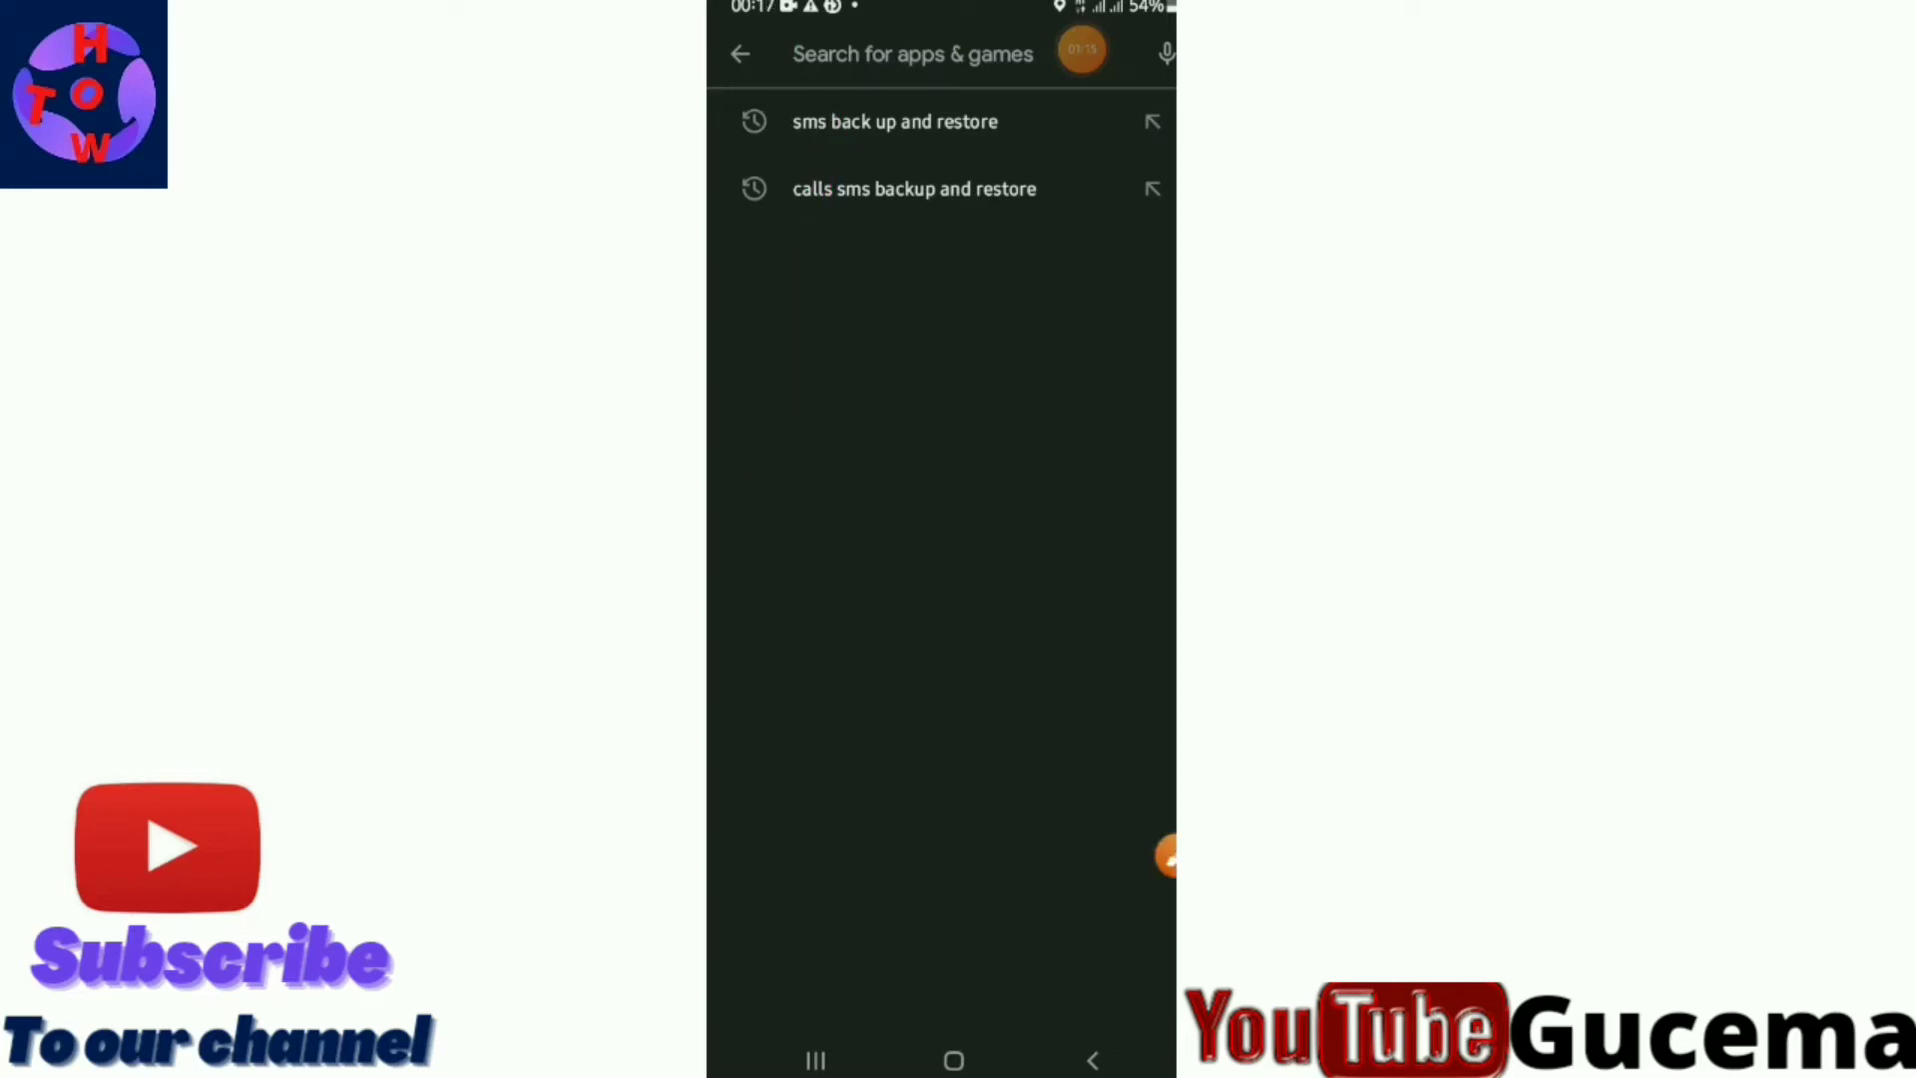
{"action": "left_click", "coordinate": [895, 122]}
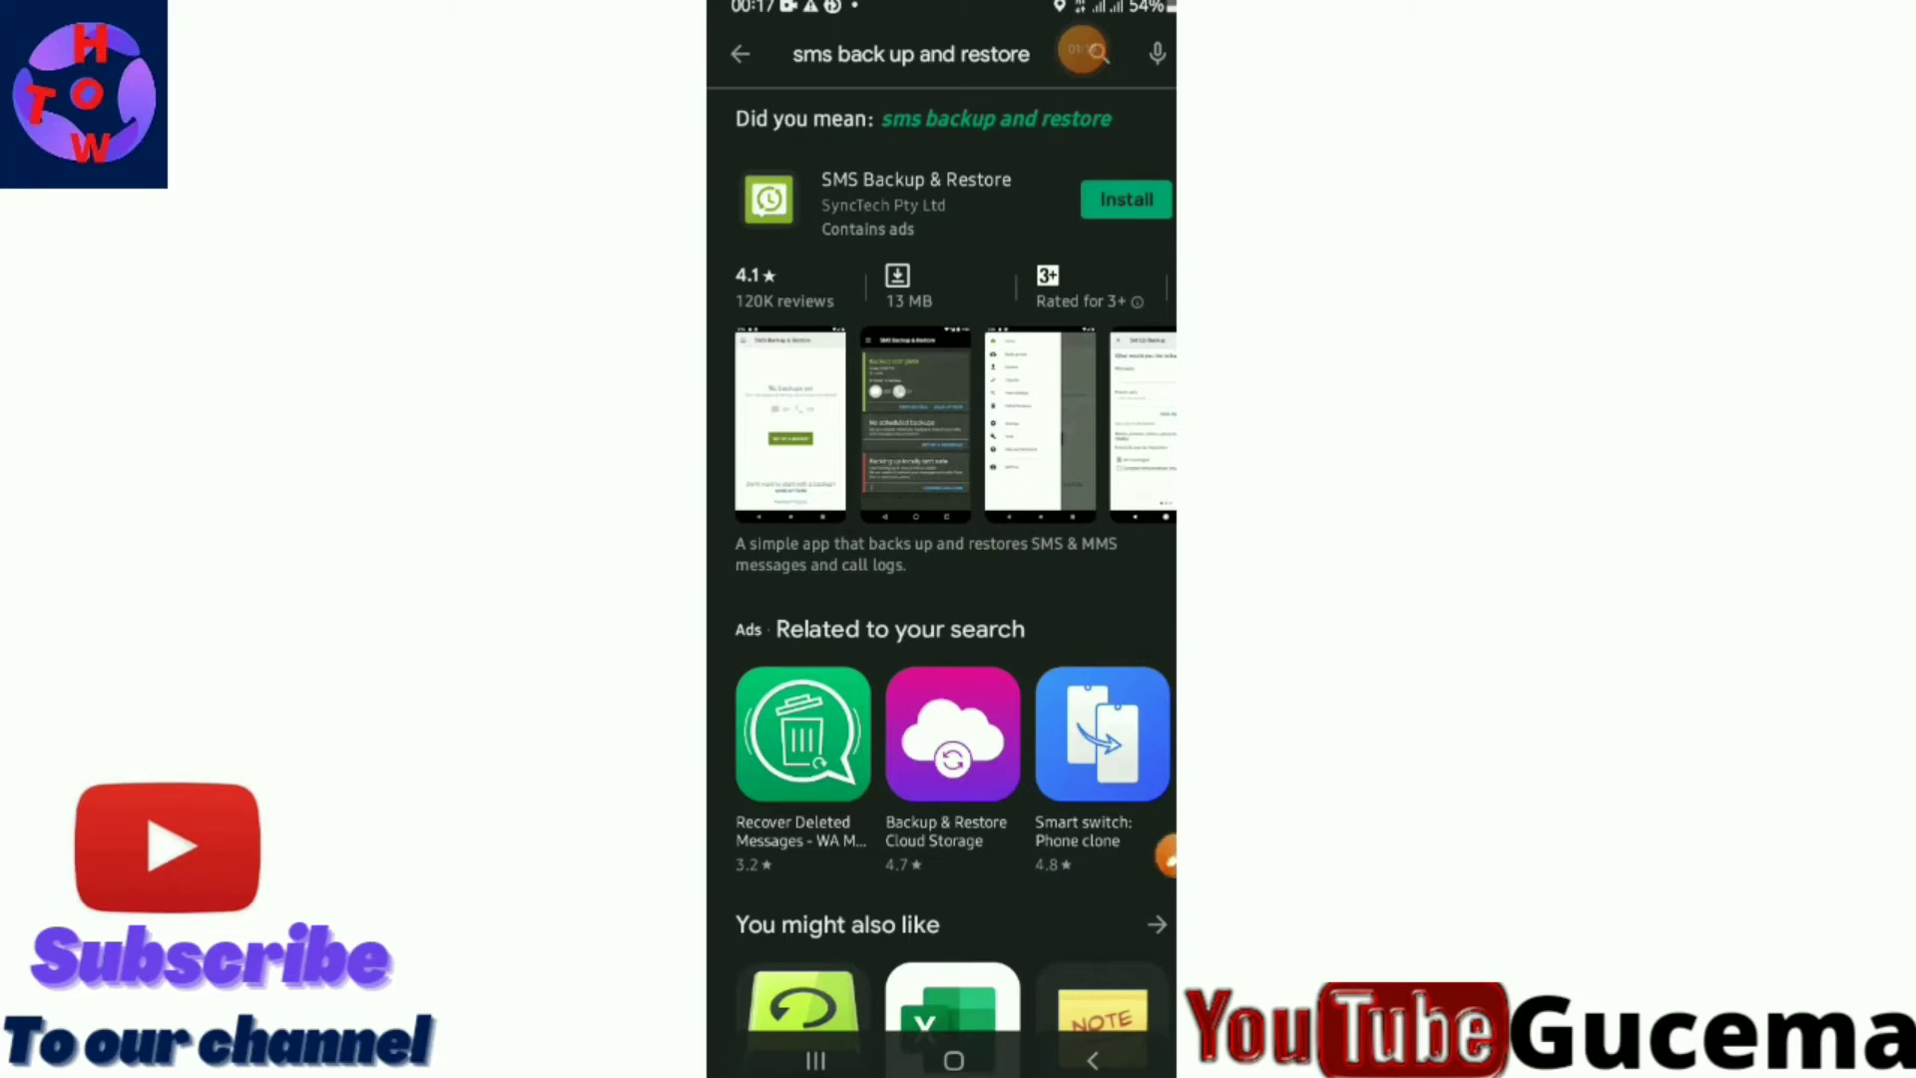
Install SMS Backup & Restore from its Play Store listing.
{"action": "left_click", "coordinate": [1165, 855]}
{"action": "left_click", "coordinate": [1118, 959]}
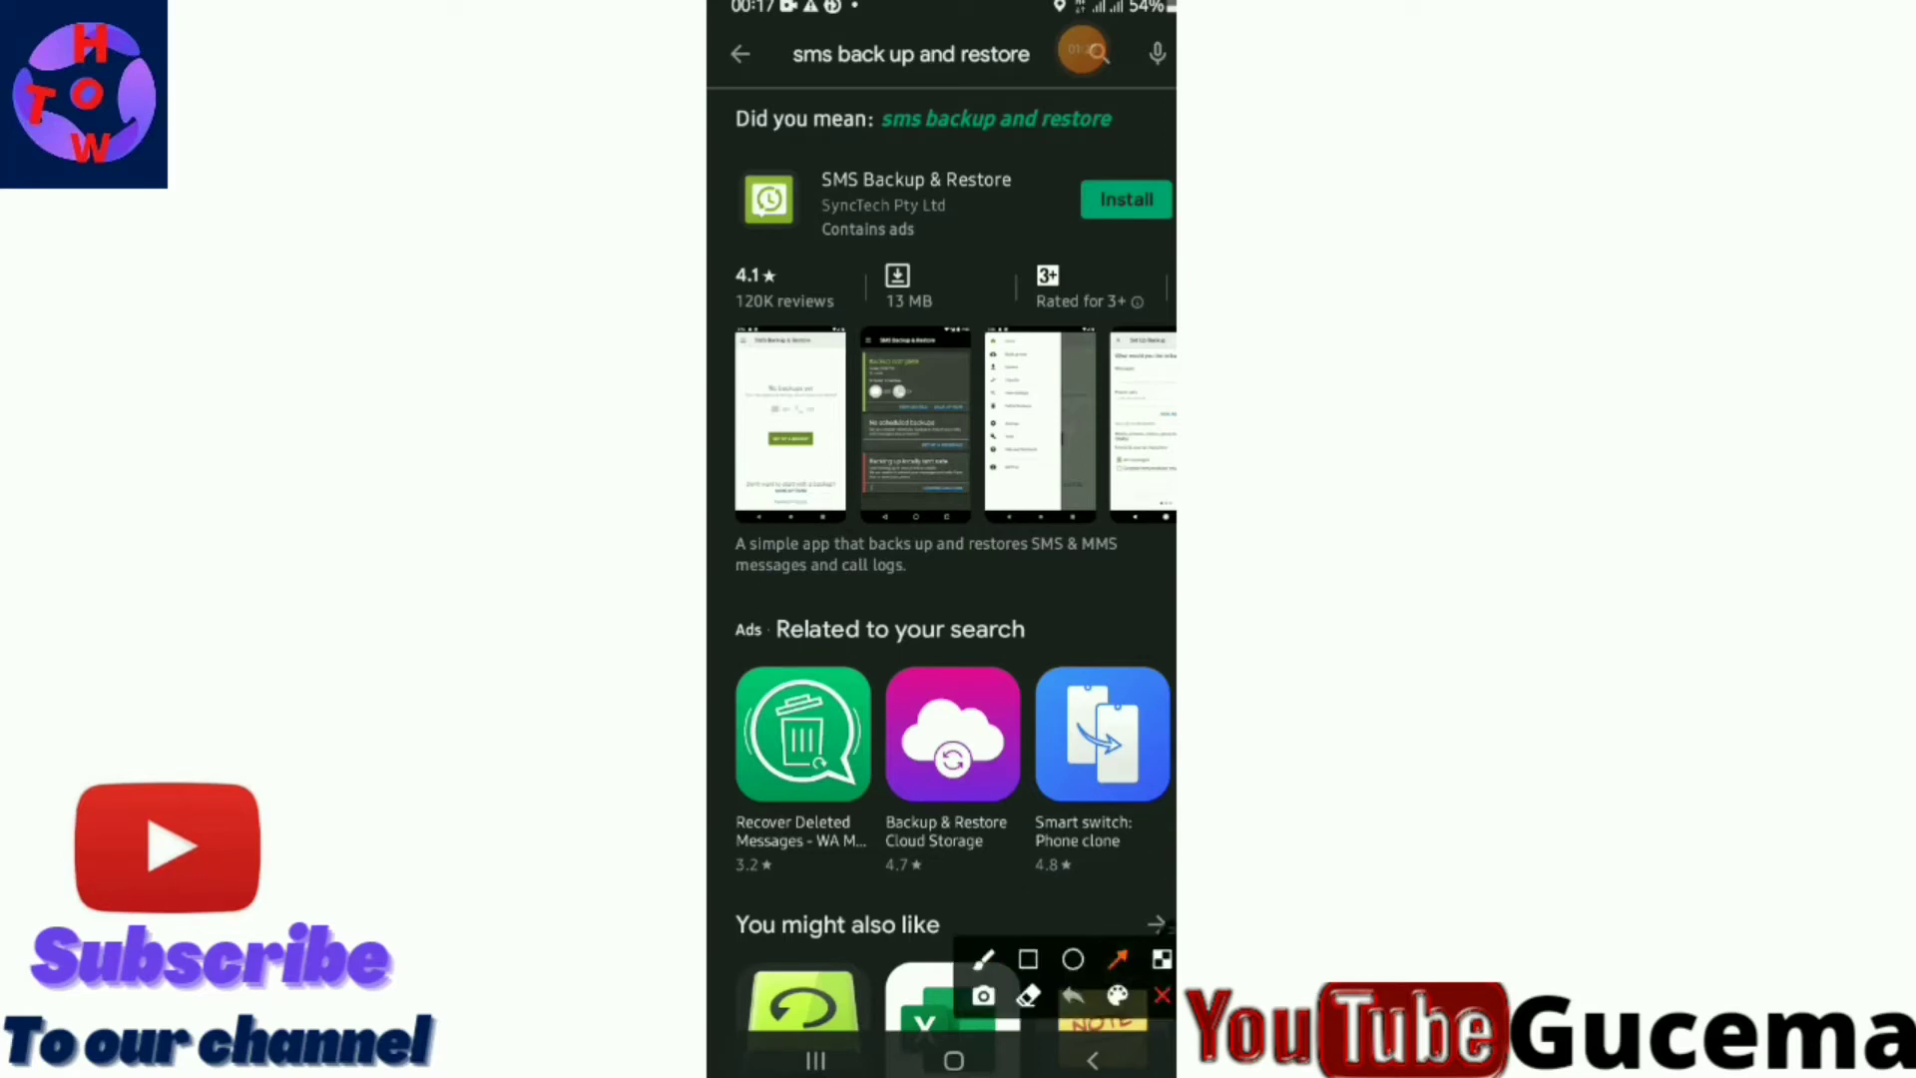
{"action": "mouse_move", "coordinate": [803, 651]}
{"action": "left_mouse_down"}
{"action": "mouse_move", "coordinate": [899, 385]}
{"action": "mouse_move", "coordinate": [1081, 252]}
{"action": "mouse_move", "coordinate": [1106, 196]}
{"action": "left_mouse_up"}
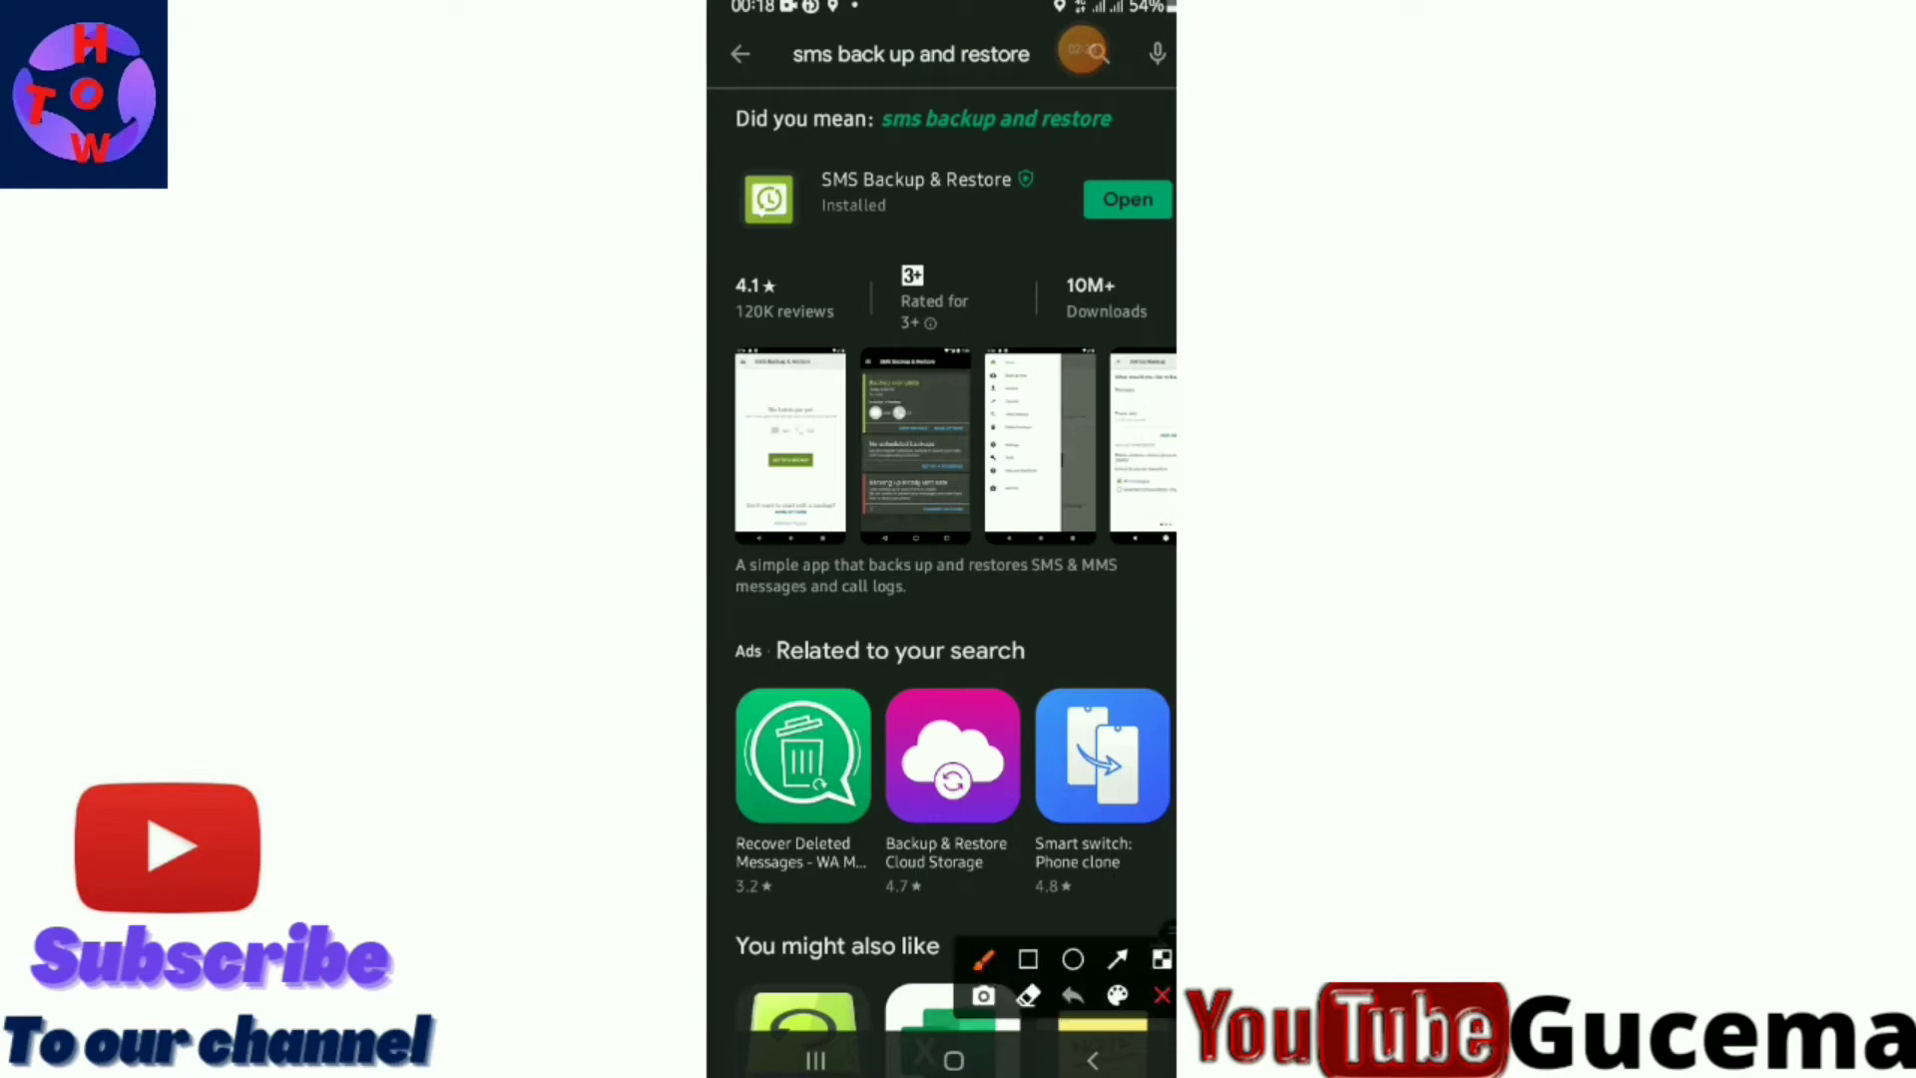
{"action": "left_click", "coordinate": [1117, 958]}
Get started in SMS Backup & Restore to bring up its permission requests.
{"action": "left_click_drag", "start_coordinate": [841, 692], "coordinate": [1126, 201]}
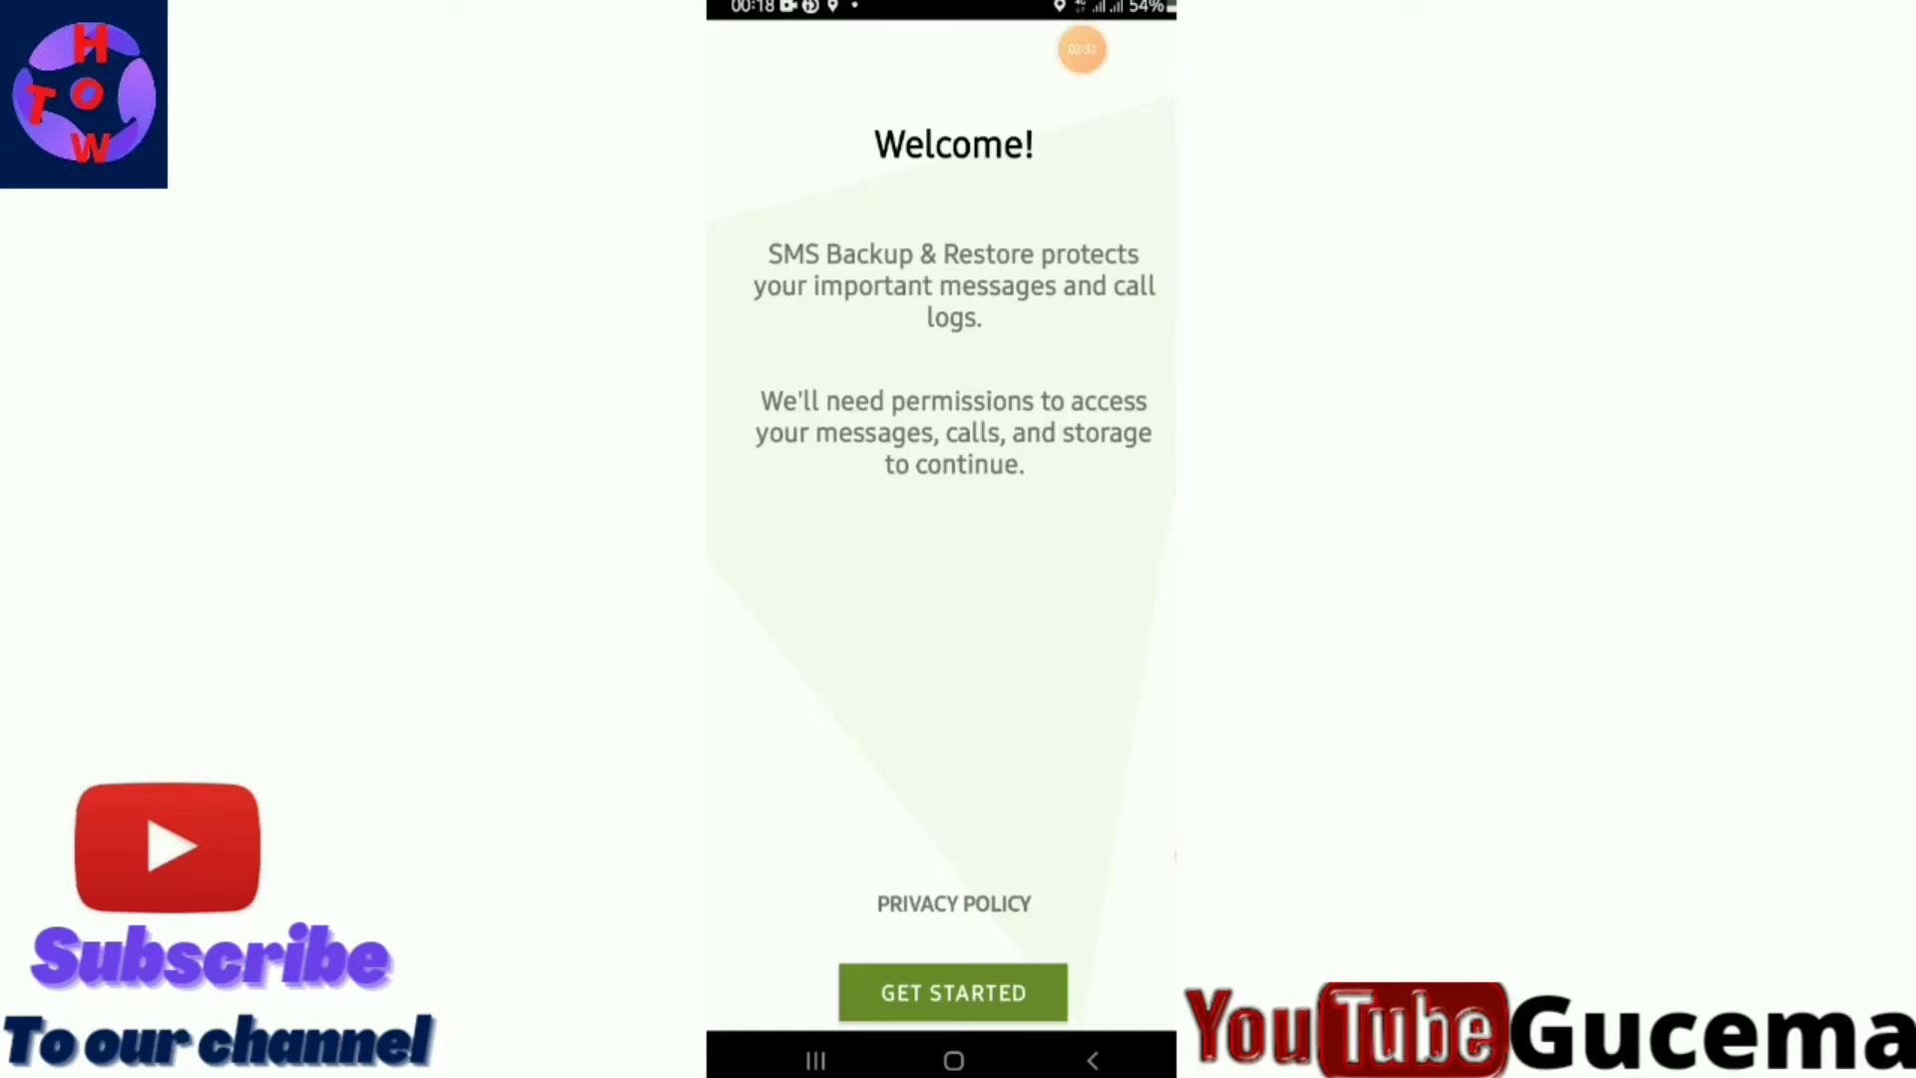
{"action": "left_click", "coordinate": [1166, 857]}
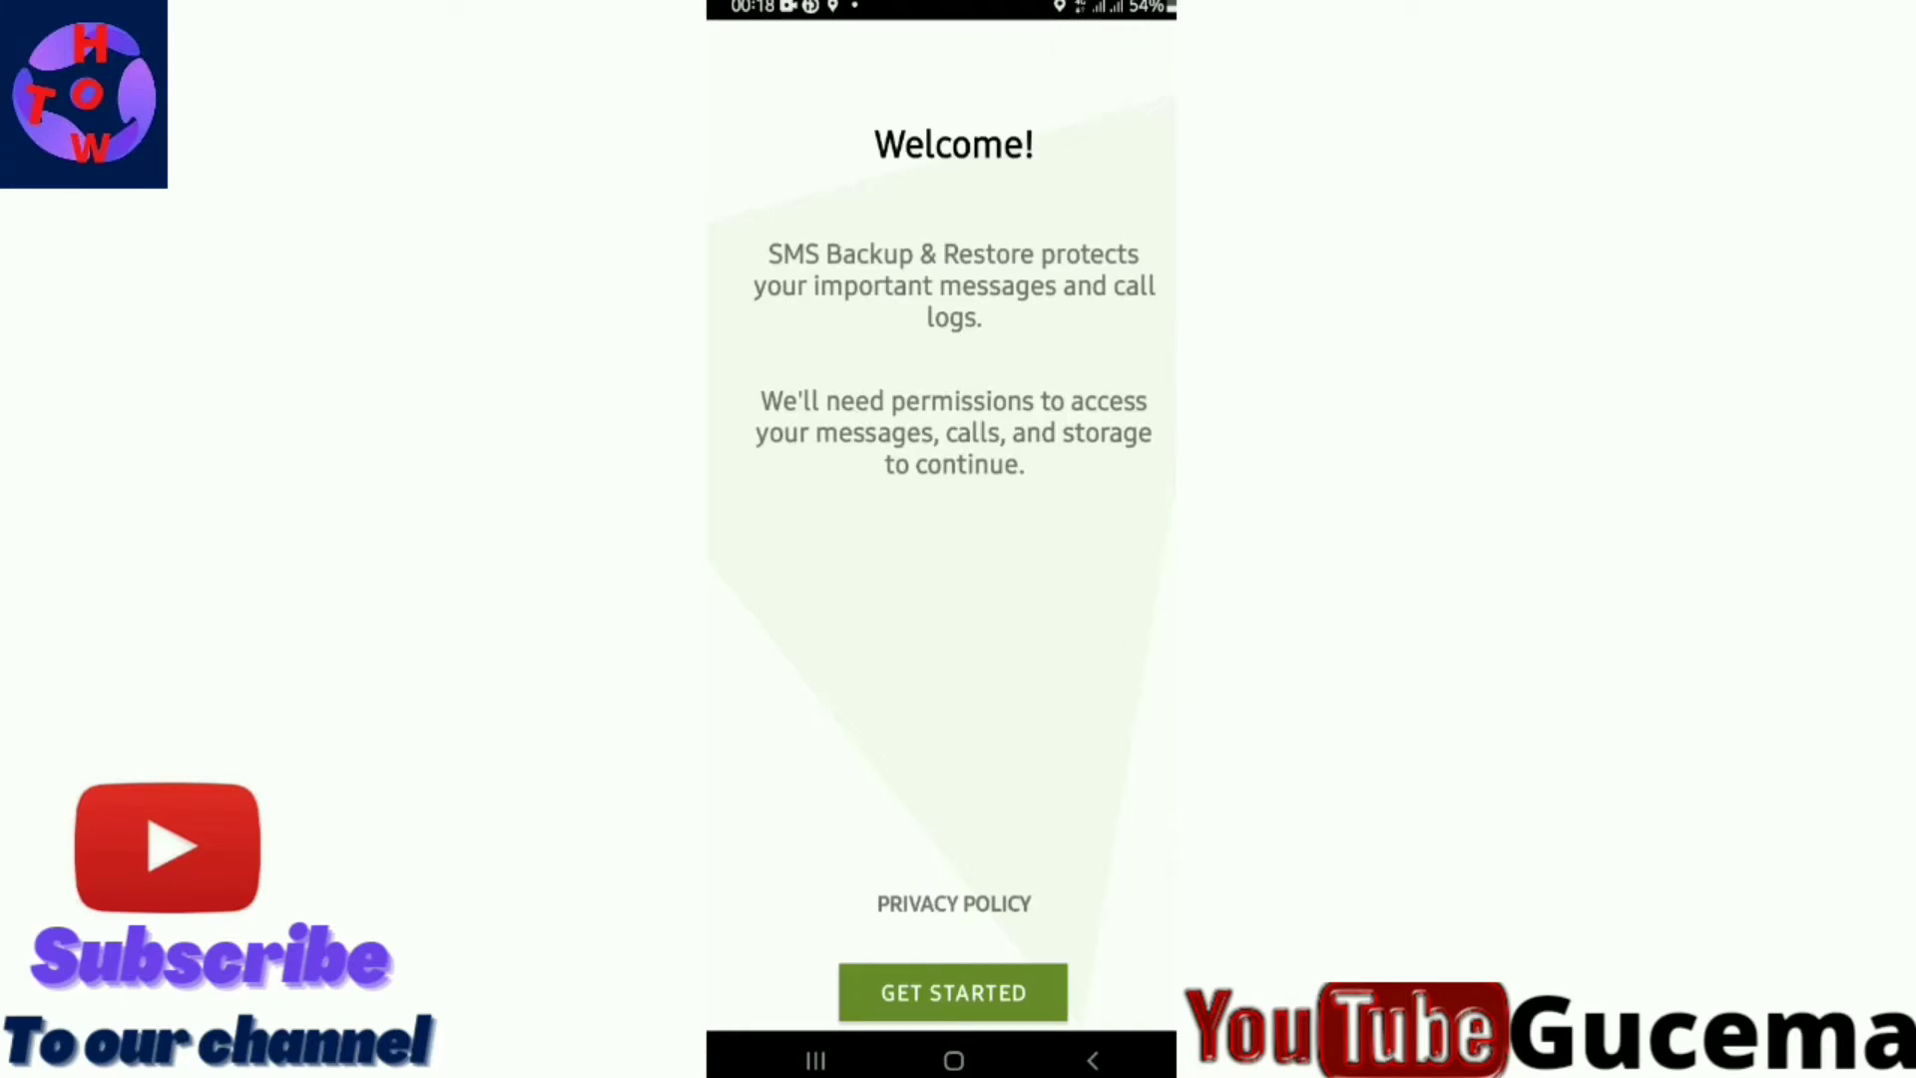
{"action": "left_click", "coordinate": [1116, 957]}
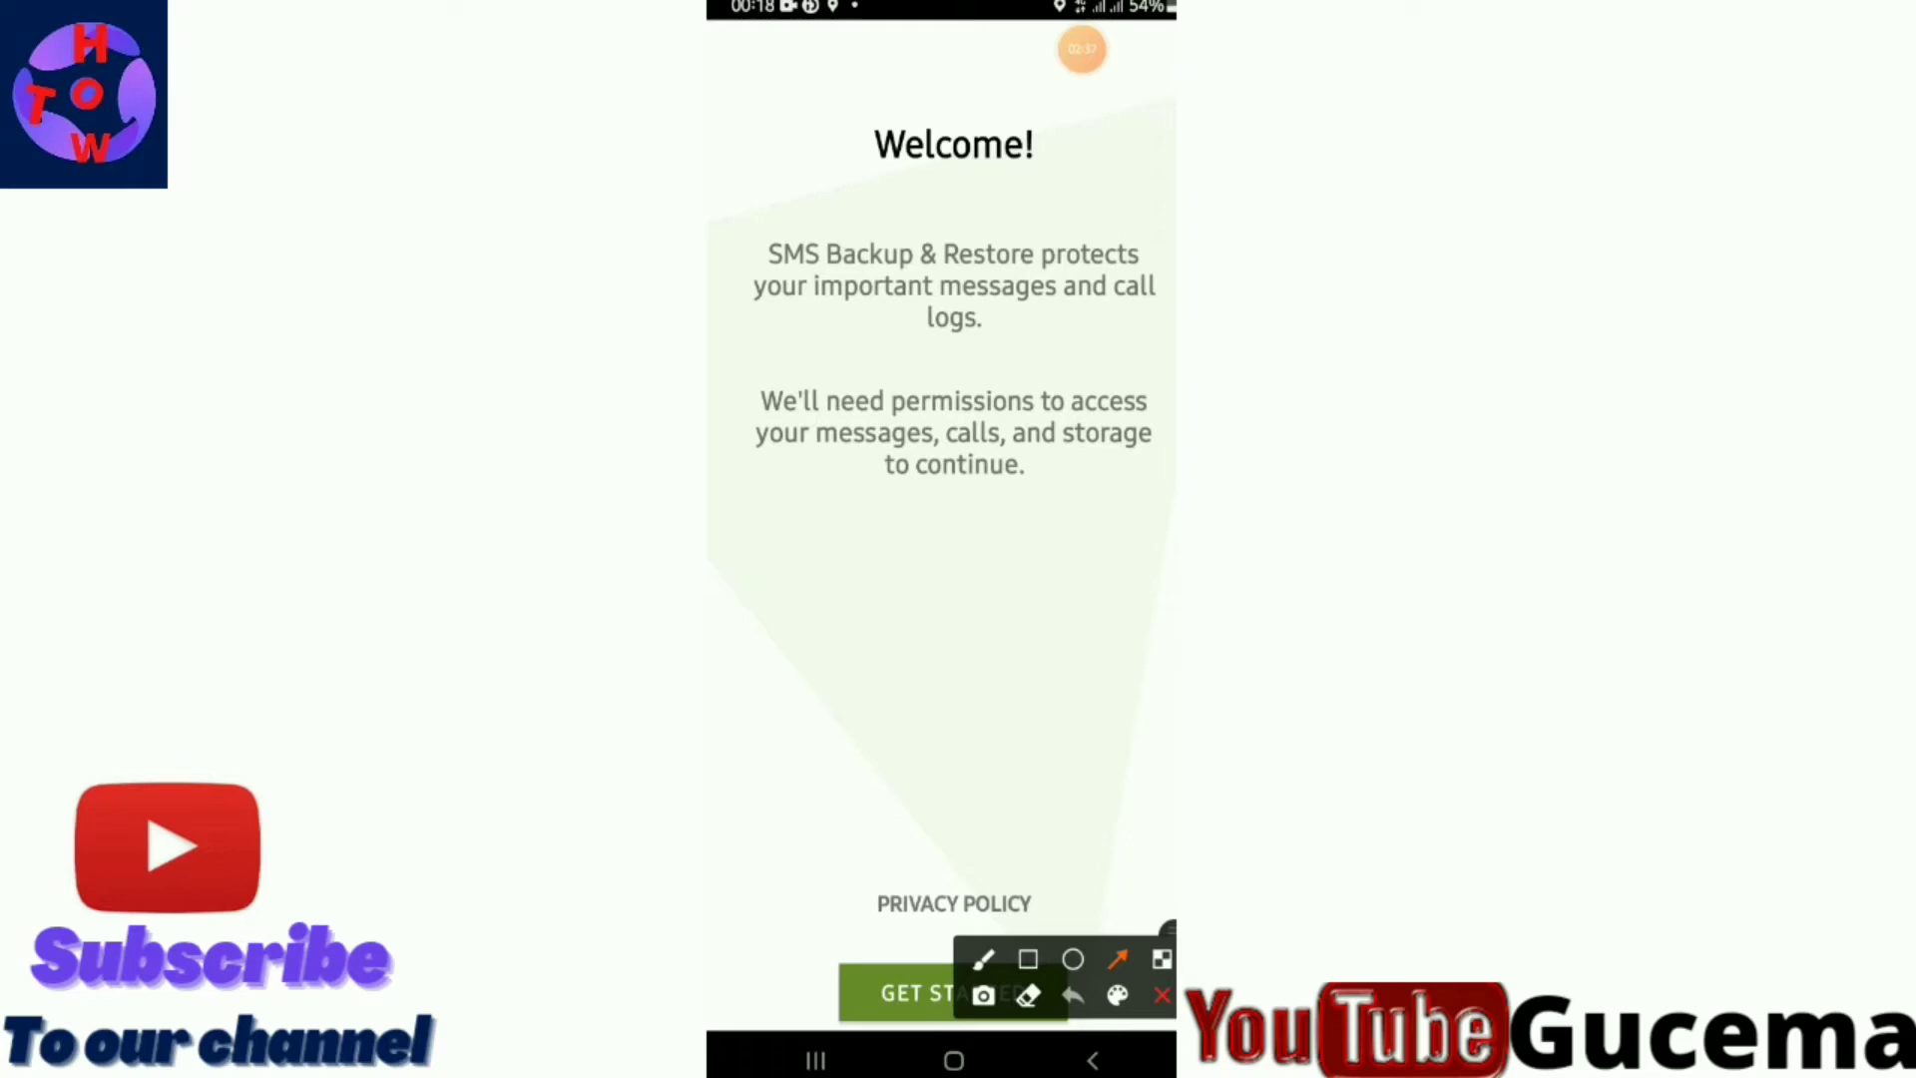
{"action": "left_click_drag", "start_coordinate": [778, 744], "coordinate": [892, 990]}
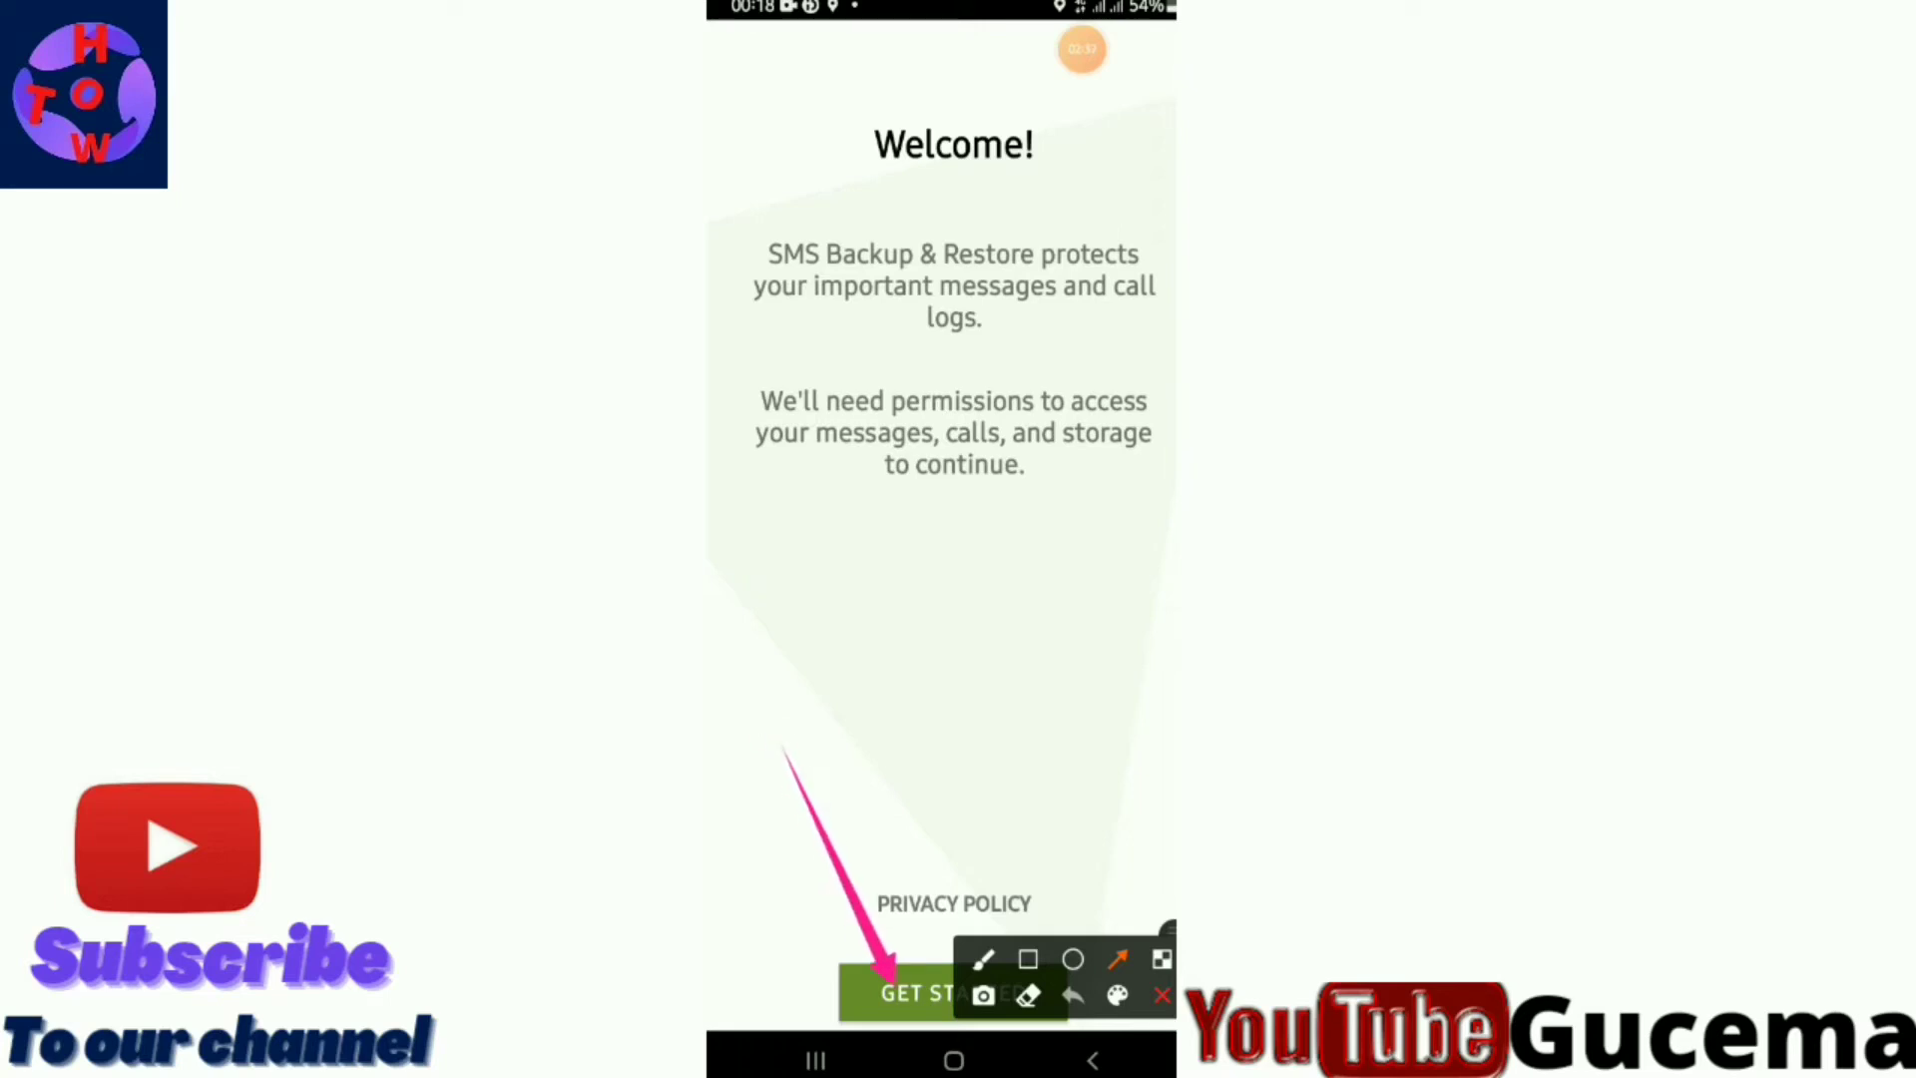
{"action": "left_click", "coordinate": [1162, 994]}
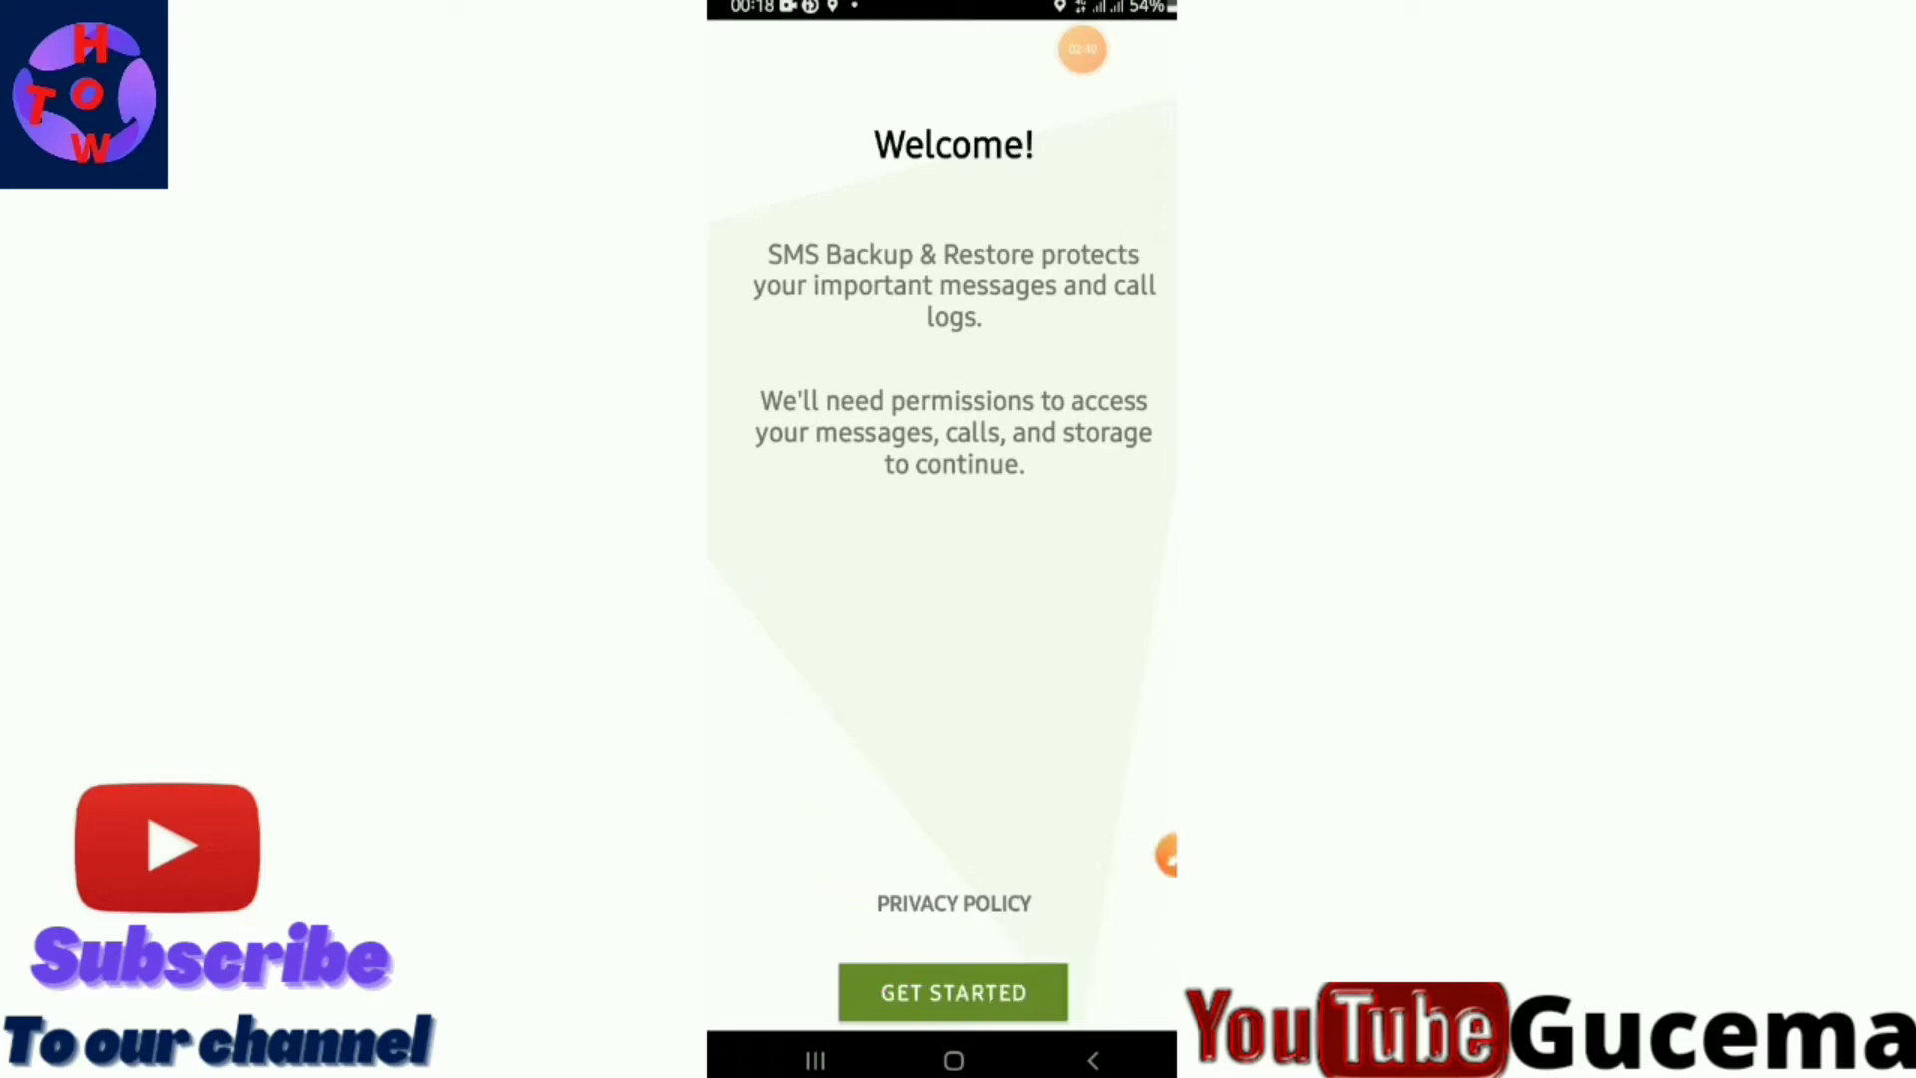
{"action": "left_click", "coordinate": [954, 993]}
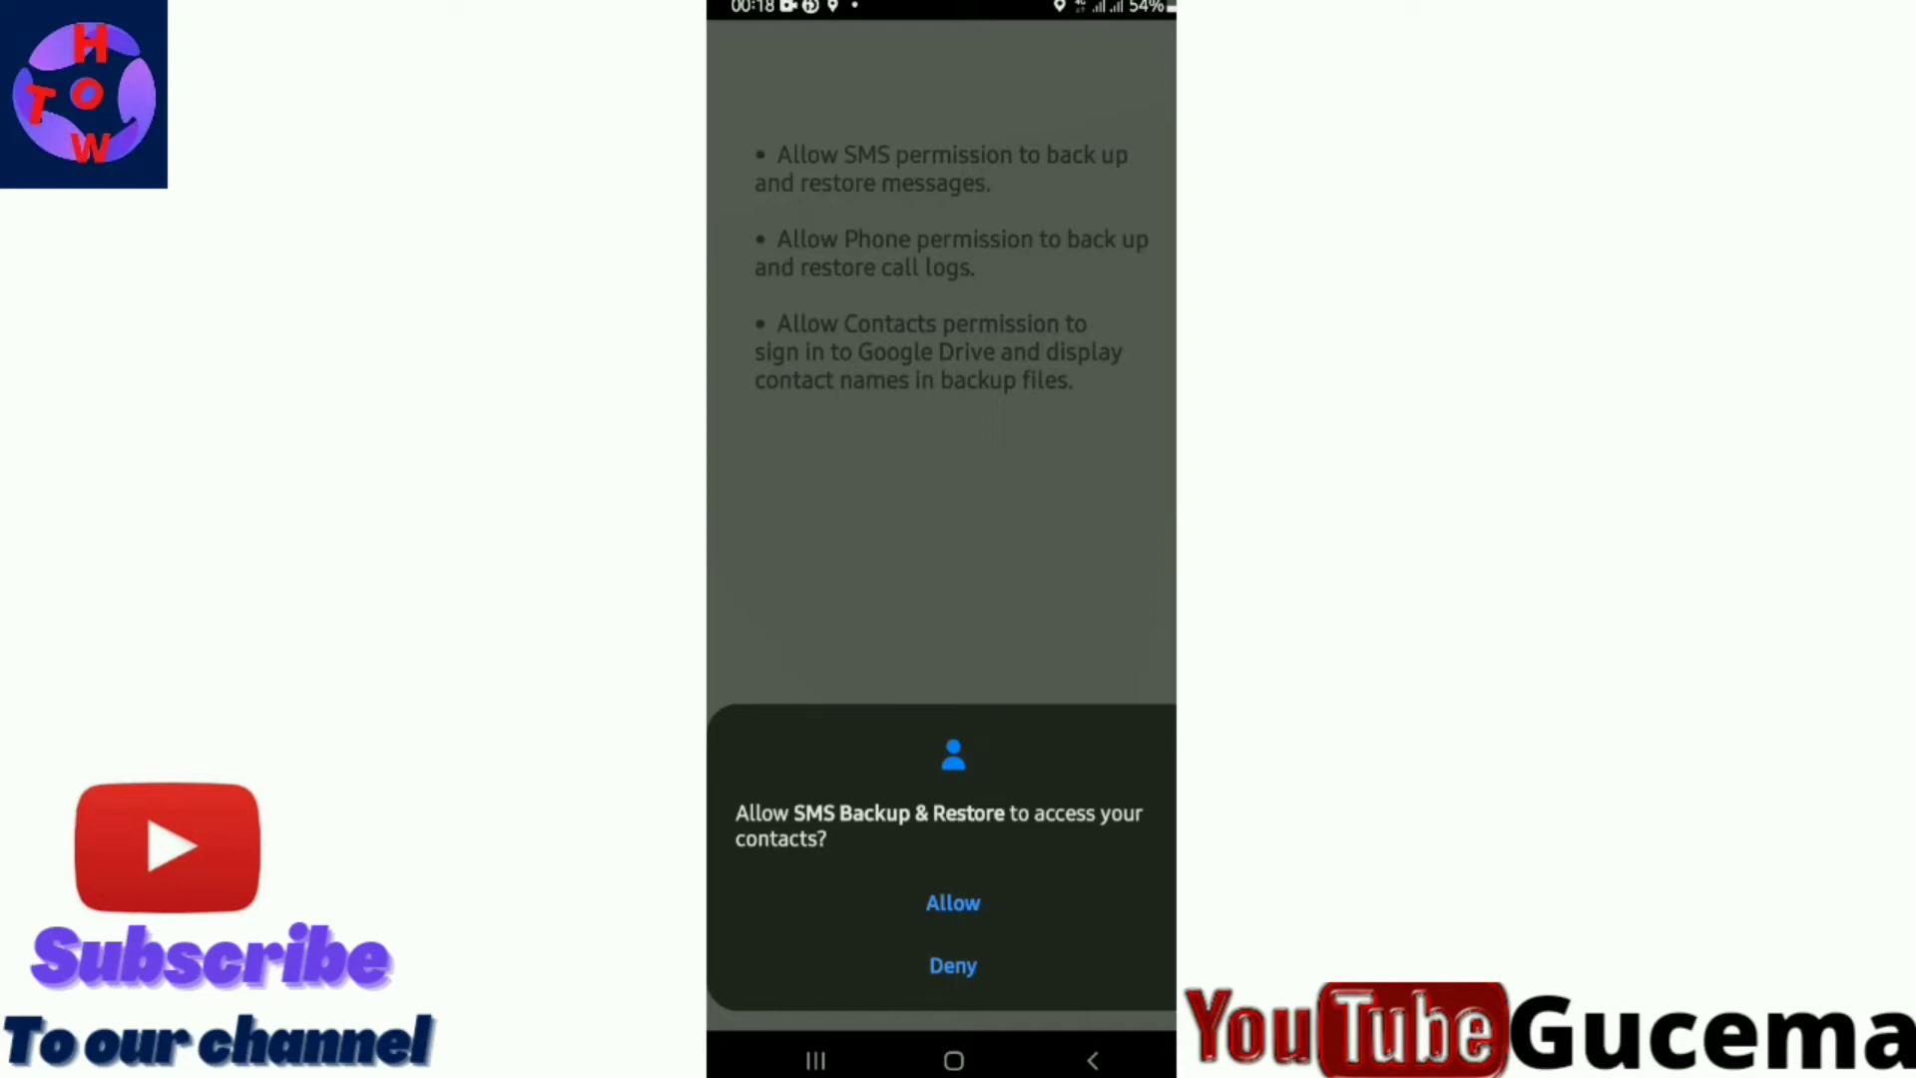
Allow access to contacts, phone calls, call logs and SMS messages.
{"action": "left_click", "coordinate": [952, 903]}
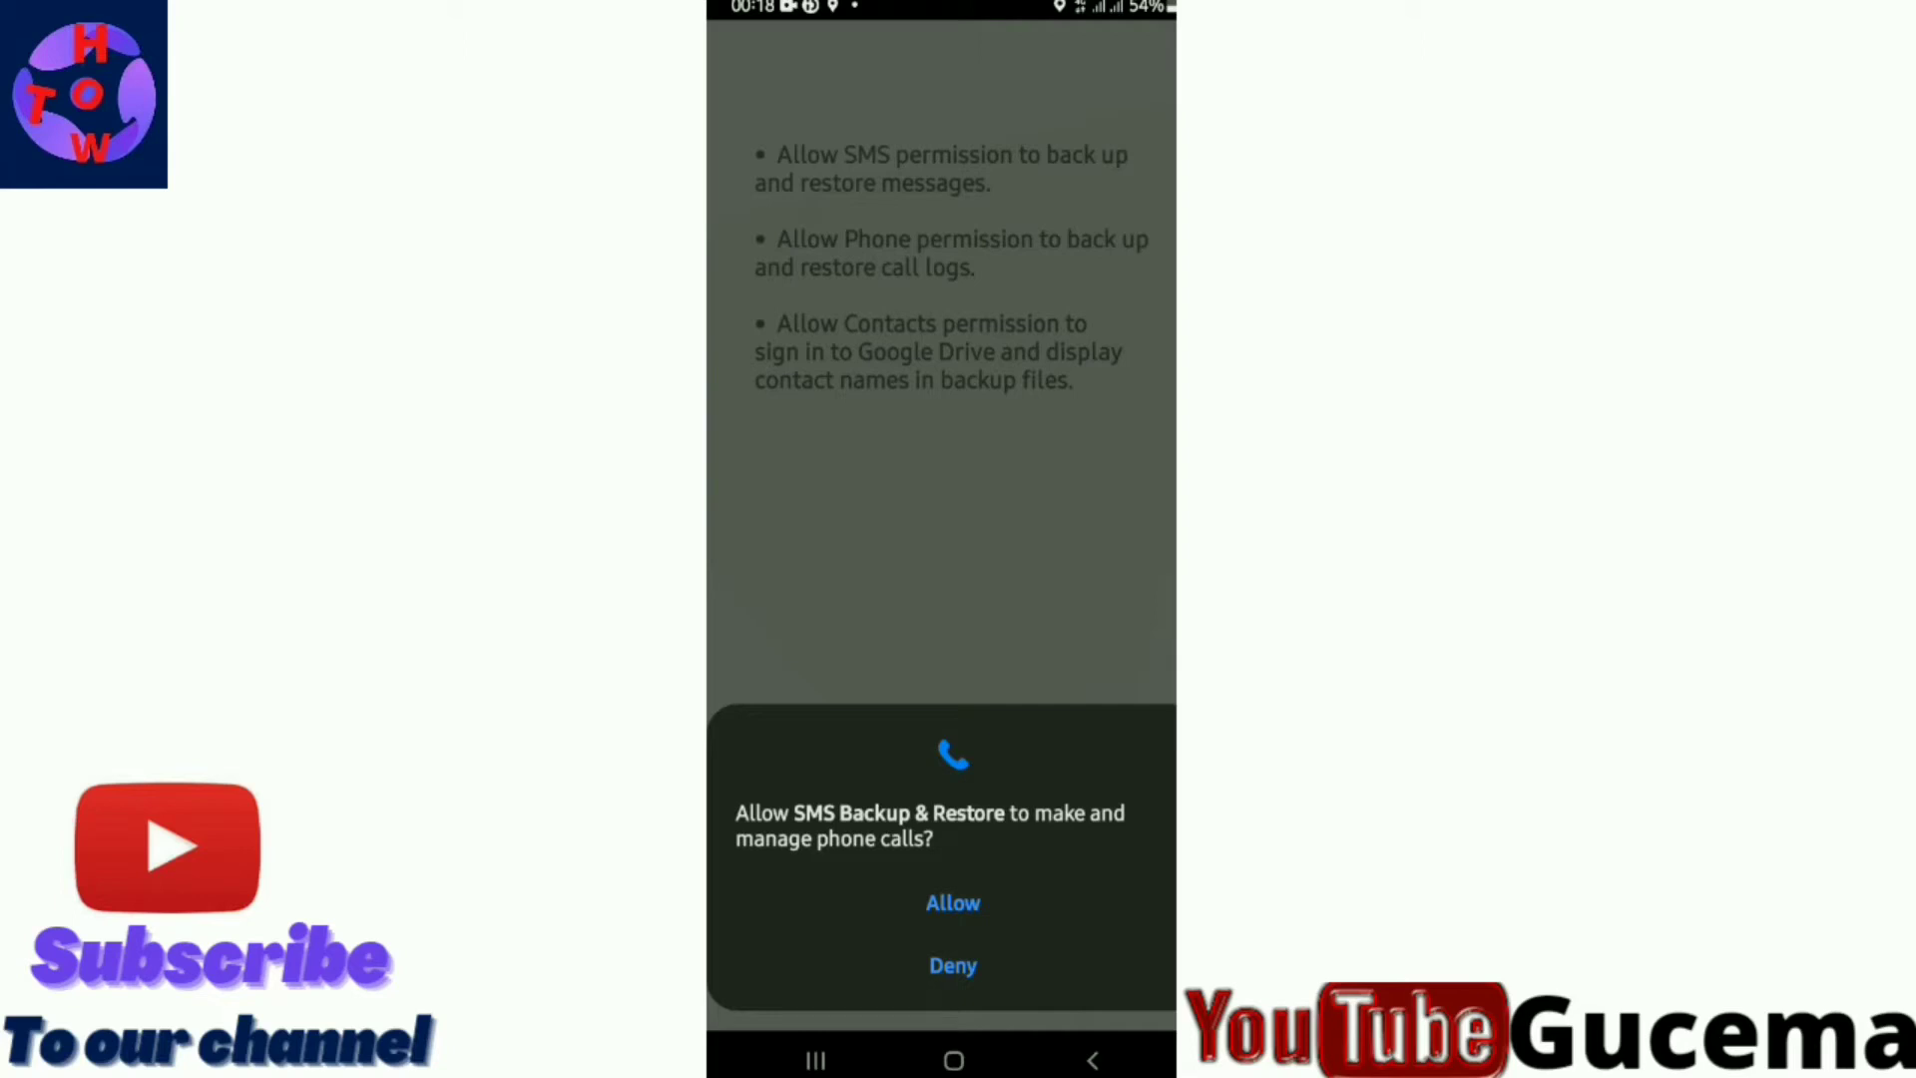
{"action": "left_click", "coordinate": [951, 903]}
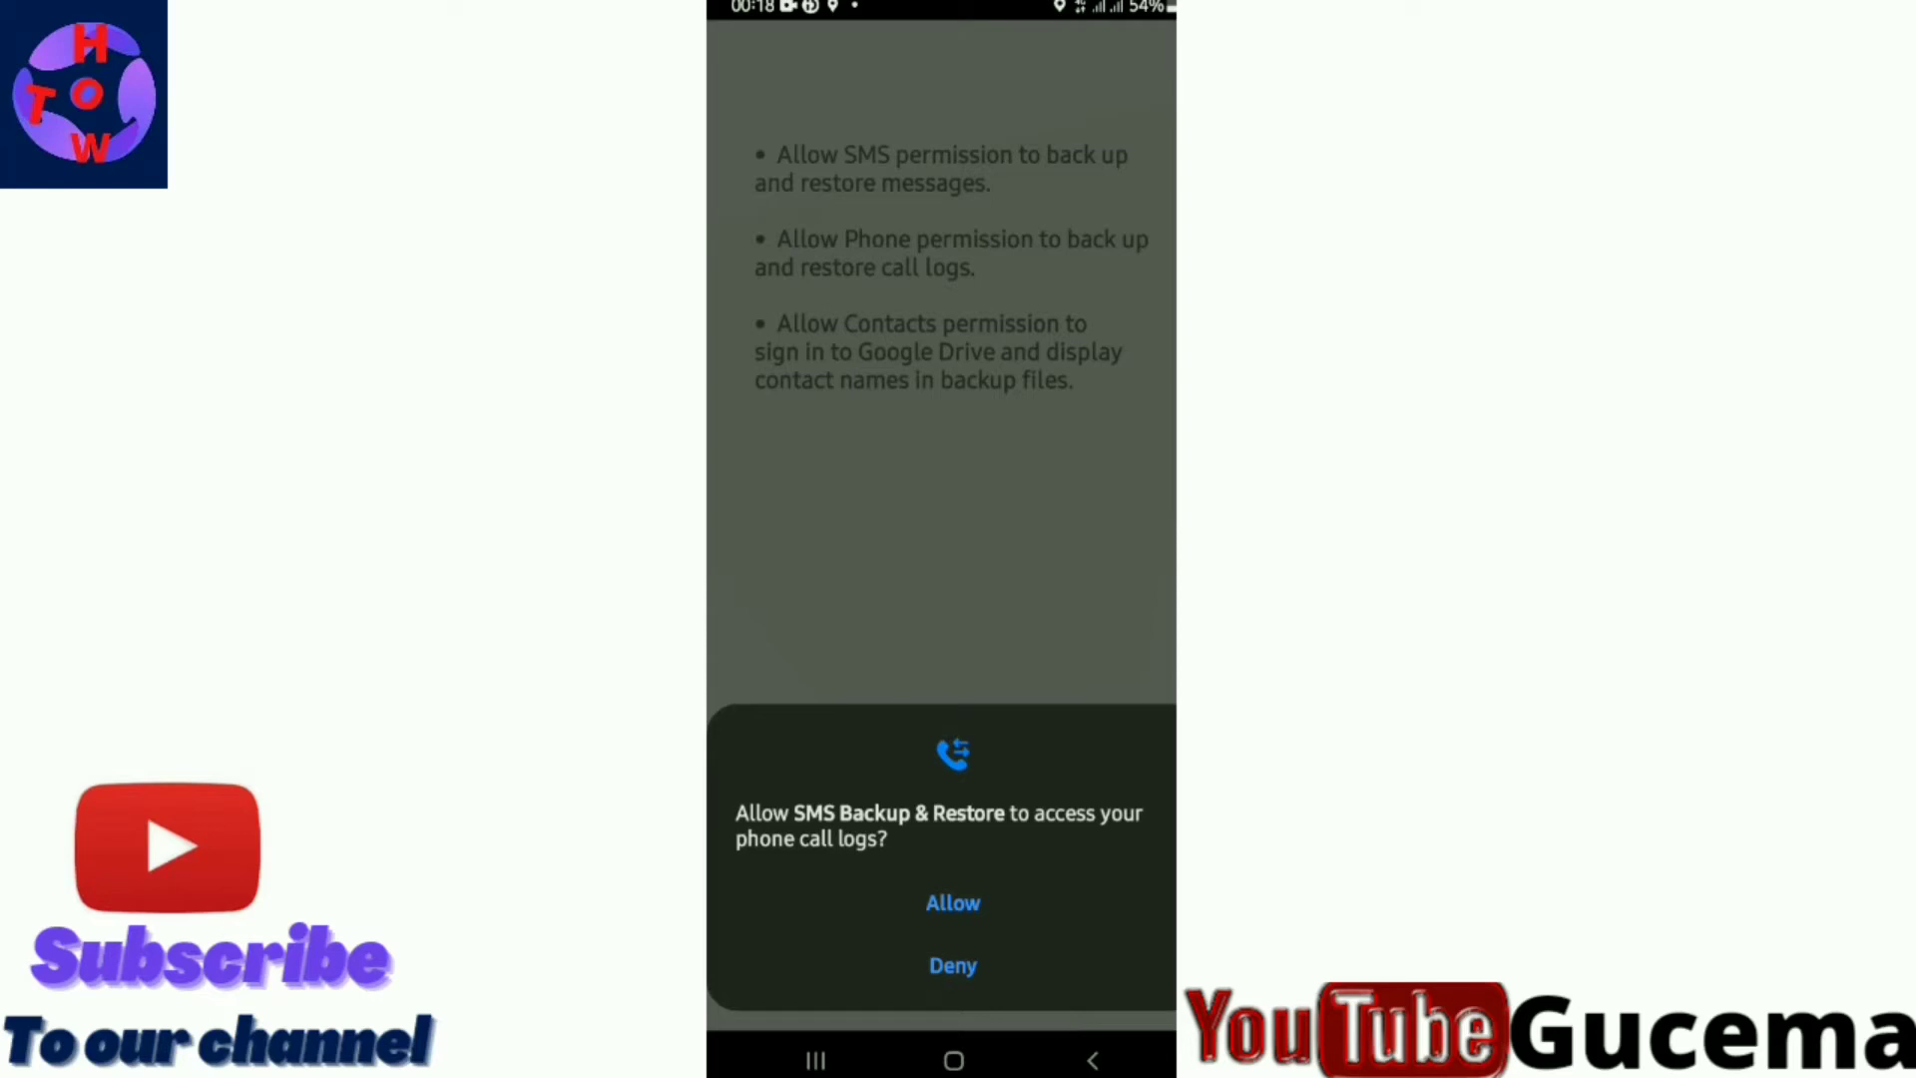
{"action": "left_click", "coordinate": [953, 903]}
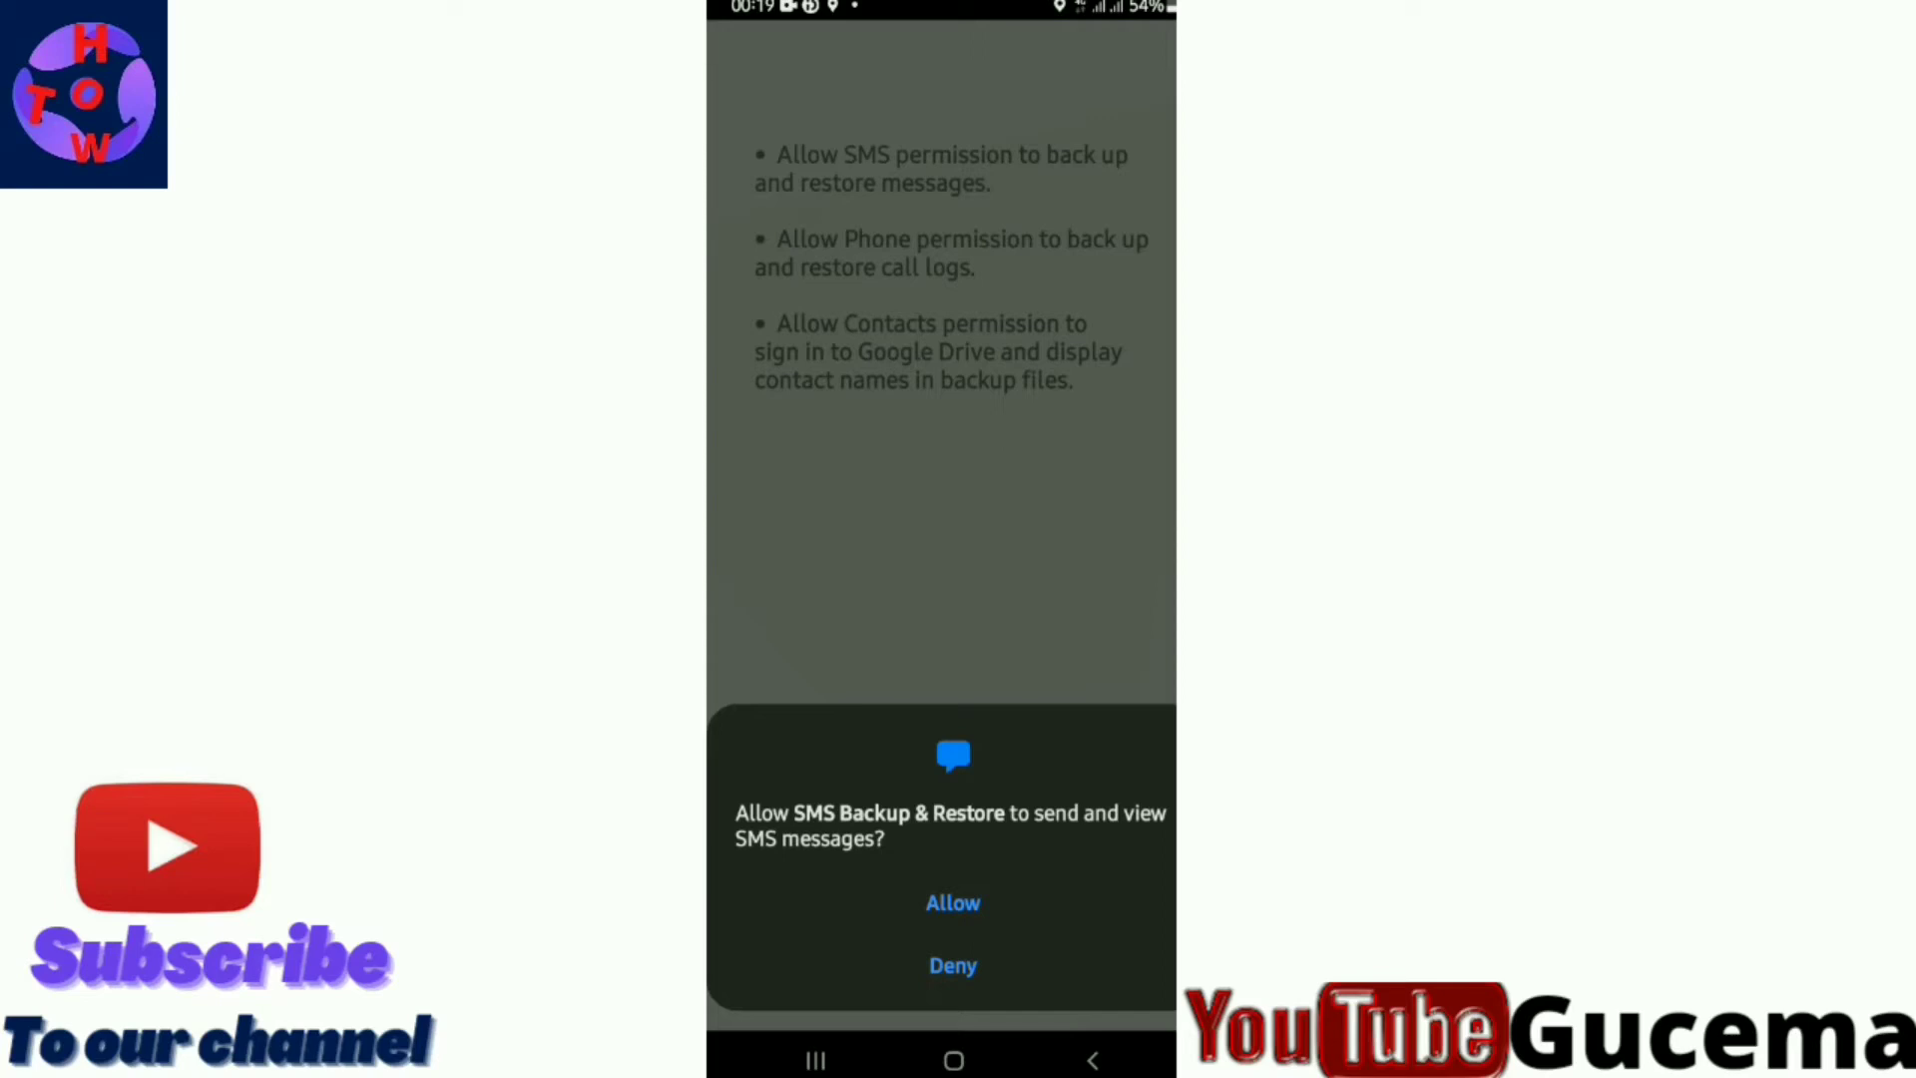
{"action": "left_click", "coordinate": [951, 903]}
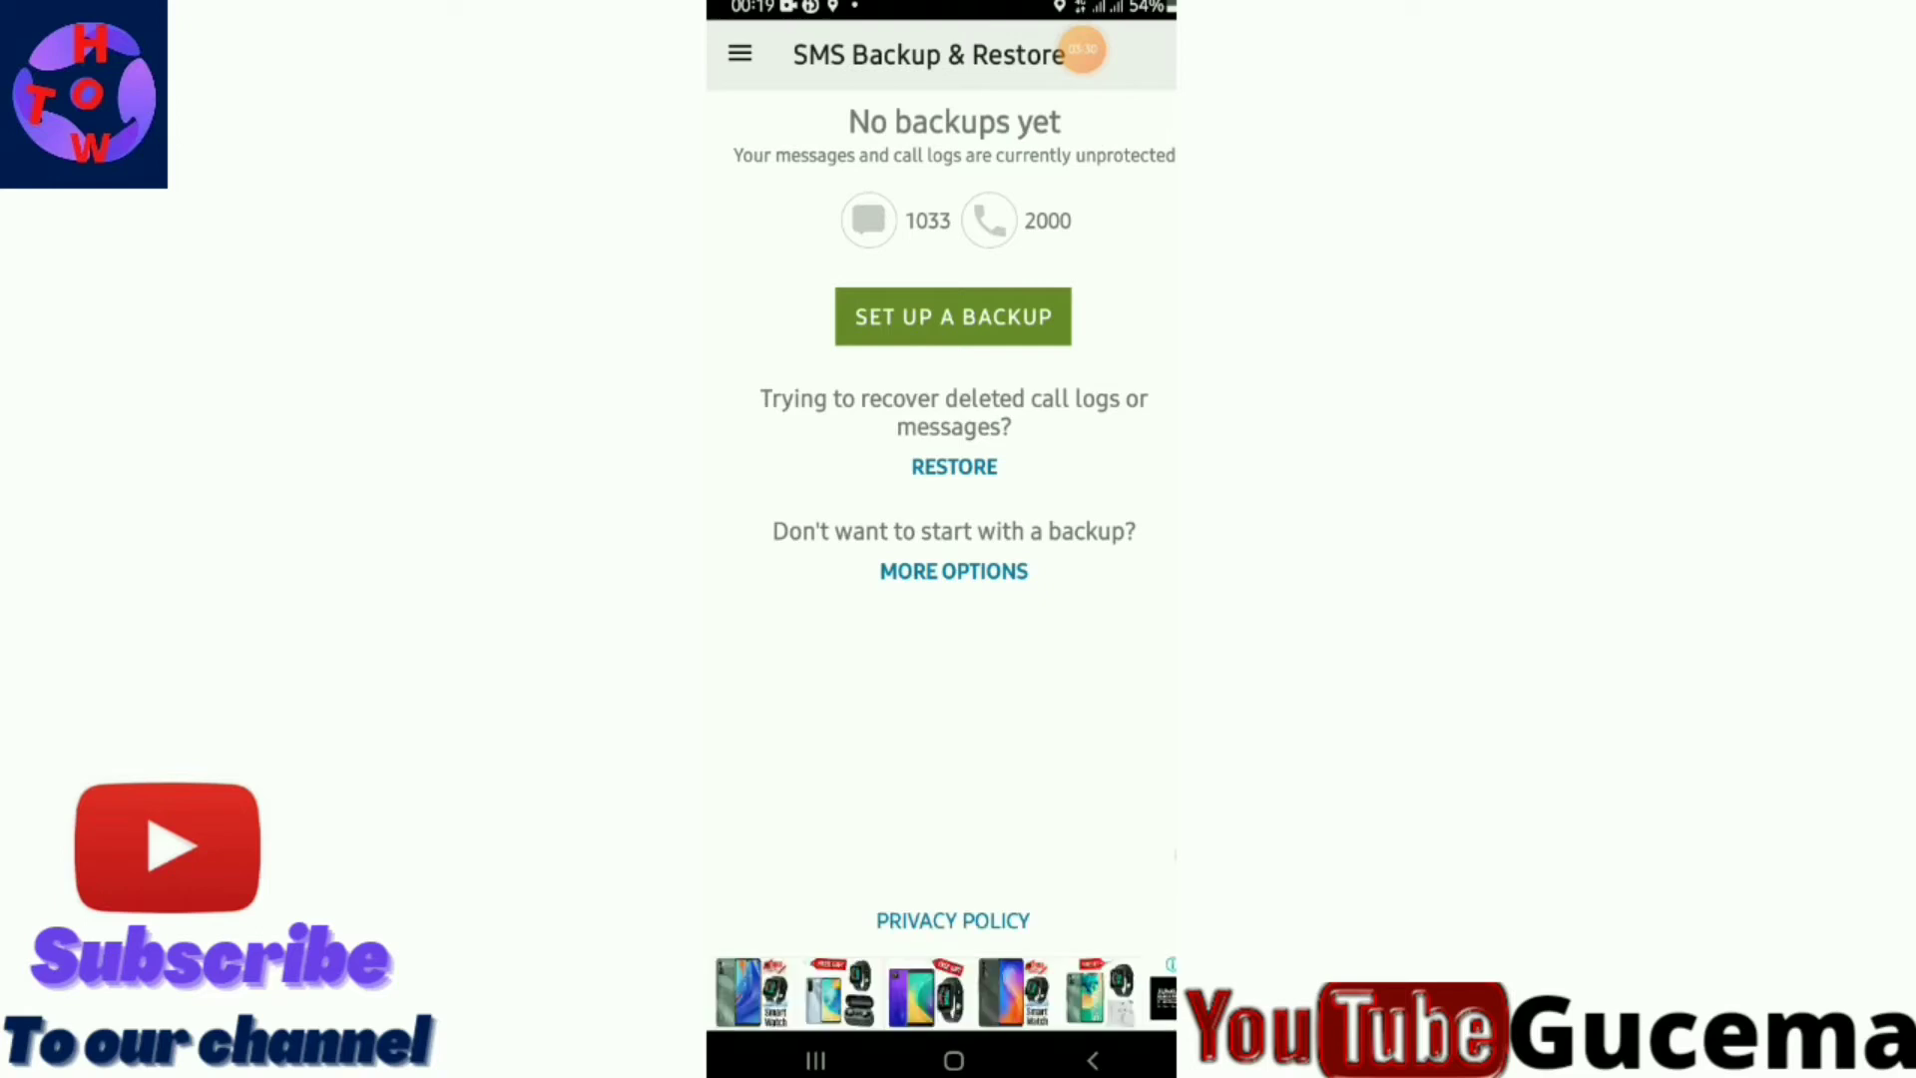
{"action": "left_click", "coordinate": [1168, 855]}
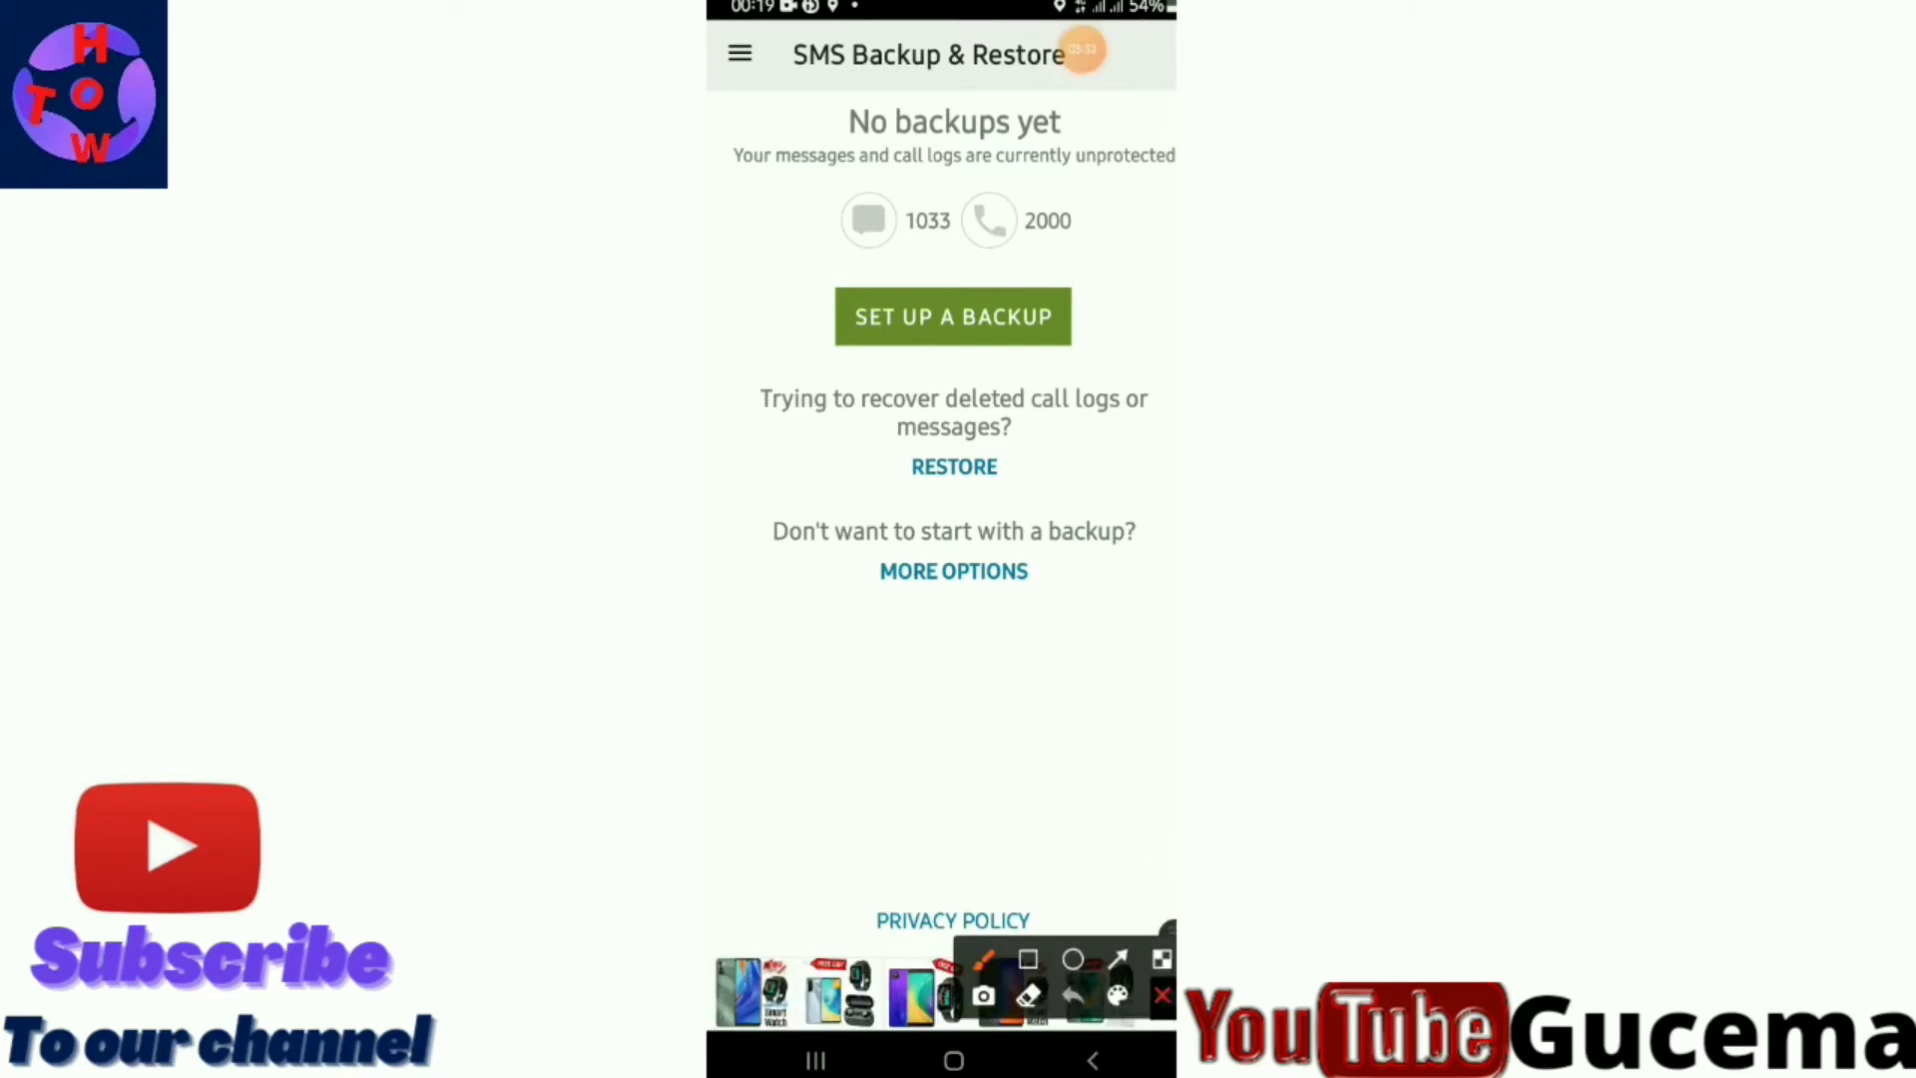
{"action": "left_click", "coordinate": [1118, 958]}
{"action": "left_click_drag", "start_coordinate": [711, 548], "coordinate": [893, 211]}
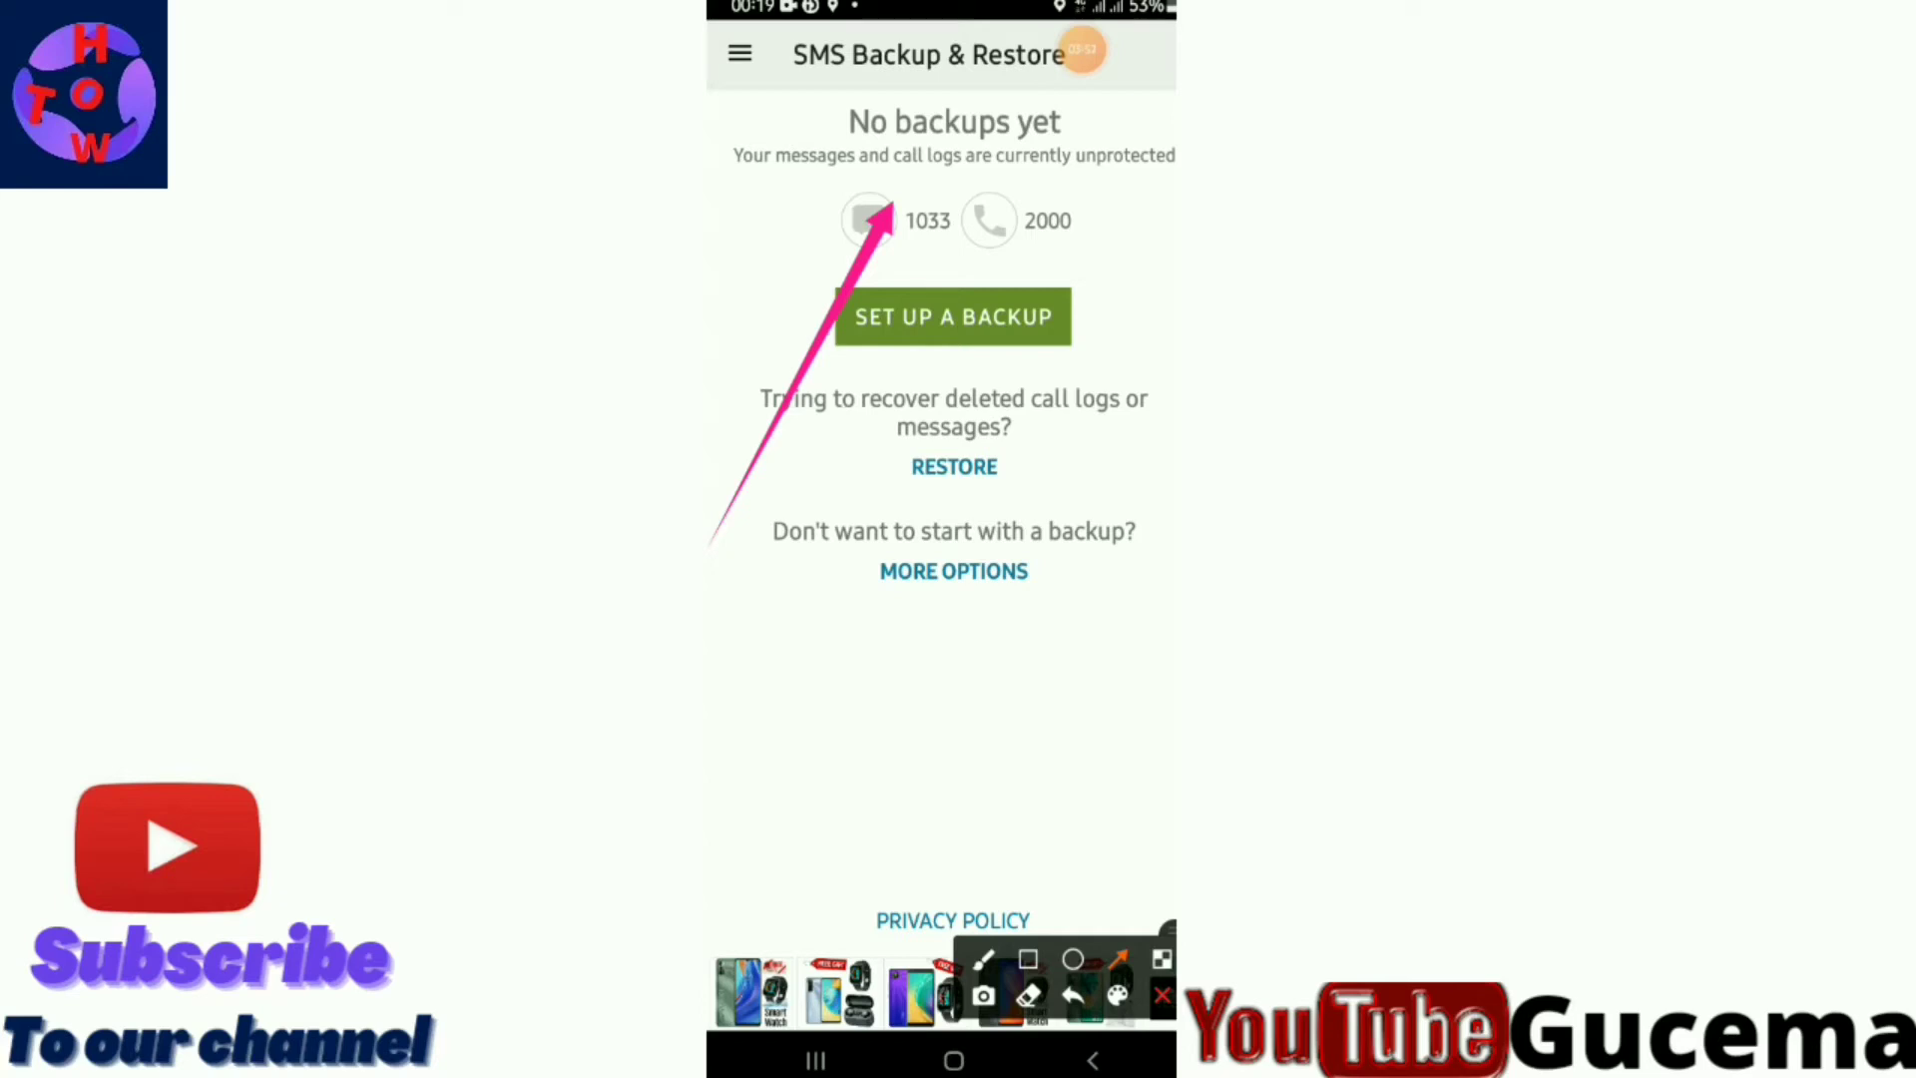
{"action": "left_click", "coordinate": [1162, 996]}
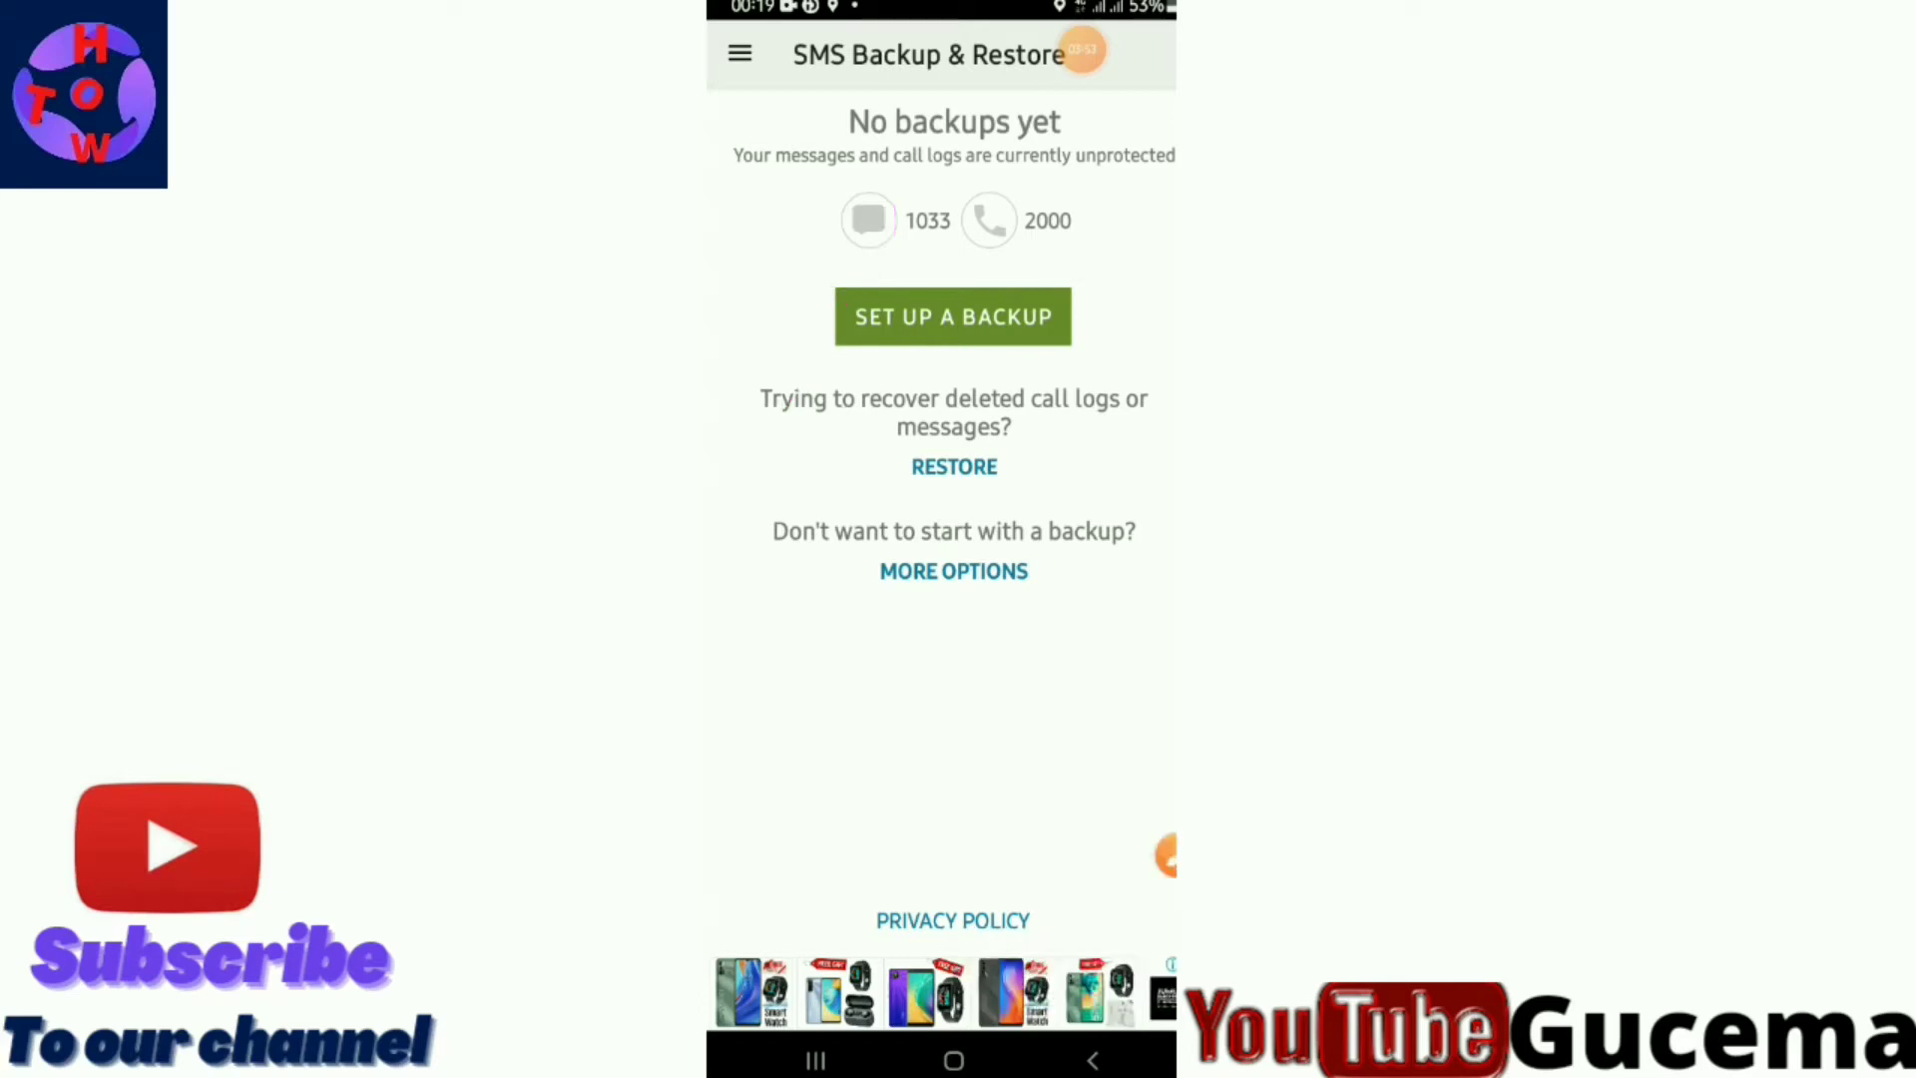
{"action": "left_click", "coordinate": [1165, 855]}
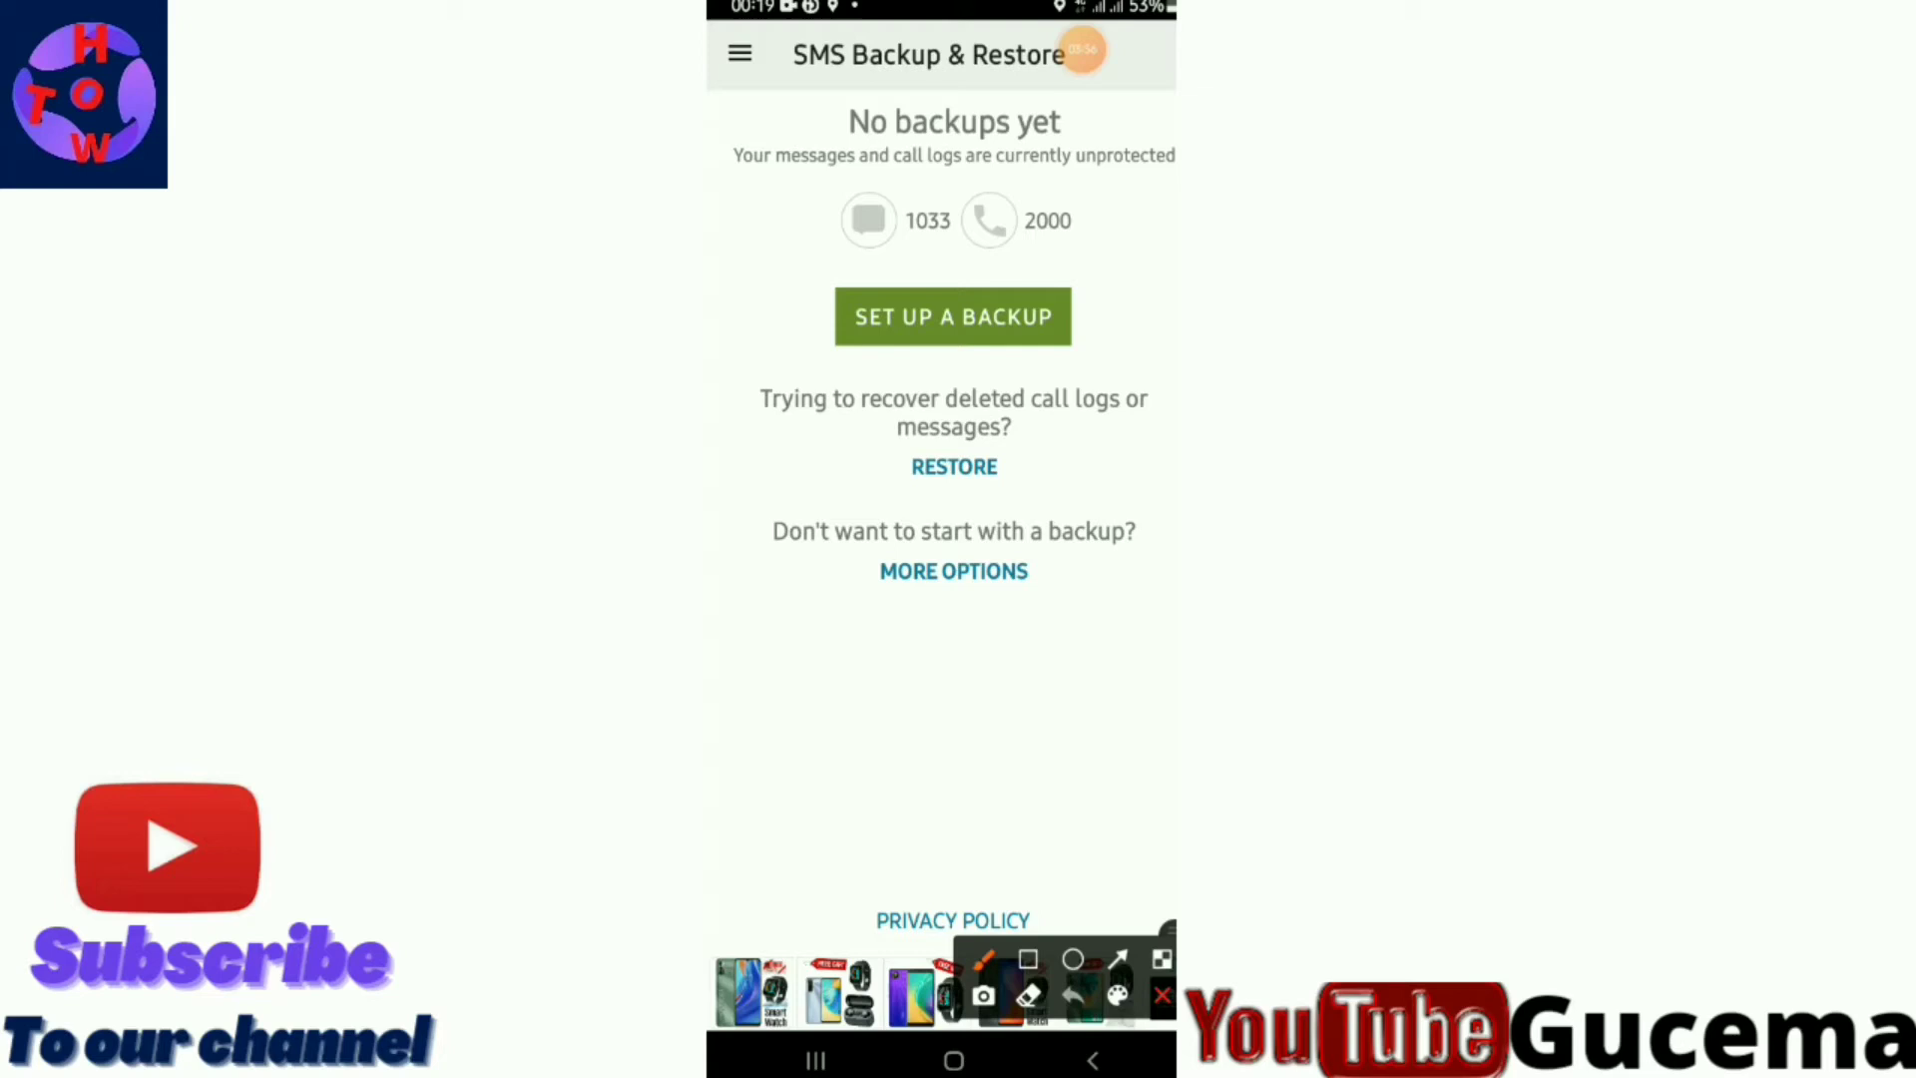
{"action": "left_click", "coordinate": [1119, 958]}
{"action": "left_click_drag", "start_coordinate": [767, 760], "coordinate": [953, 317]}
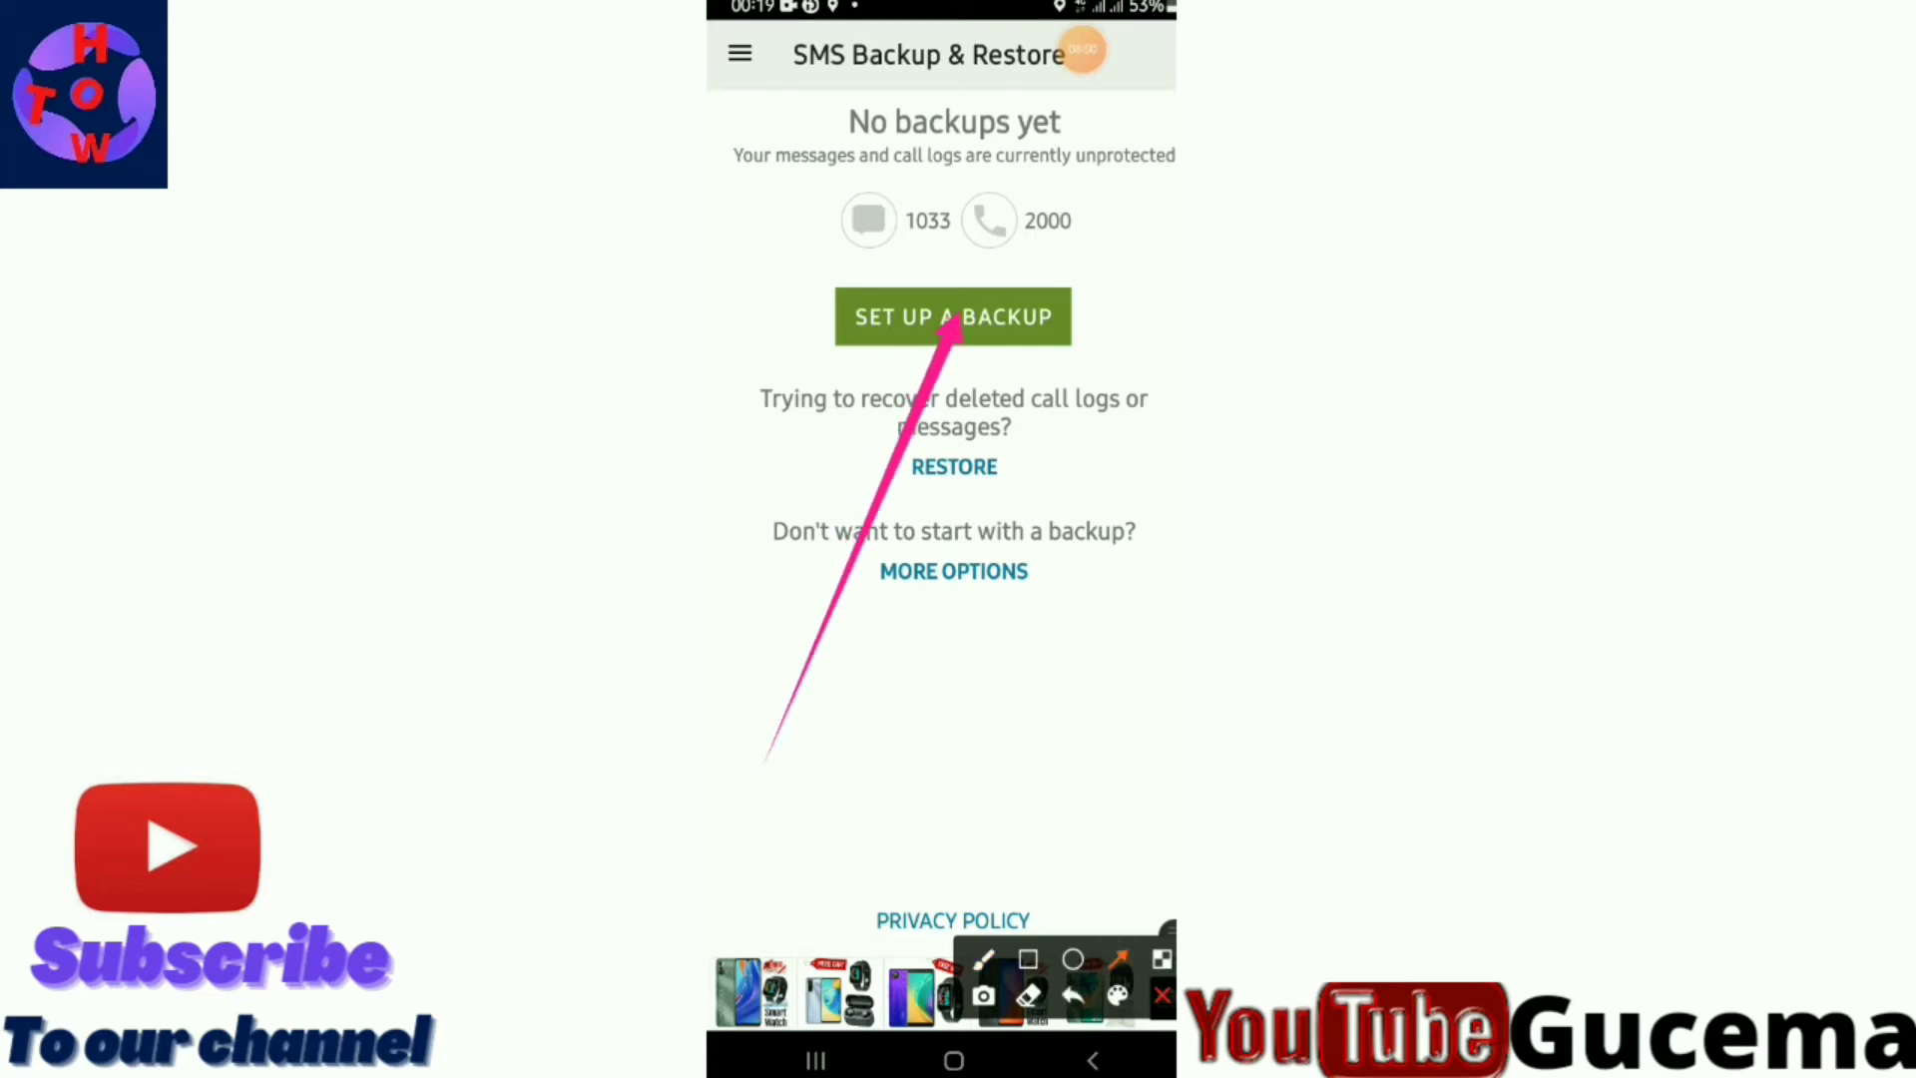
{"action": "left_click", "coordinate": [1161, 995]}
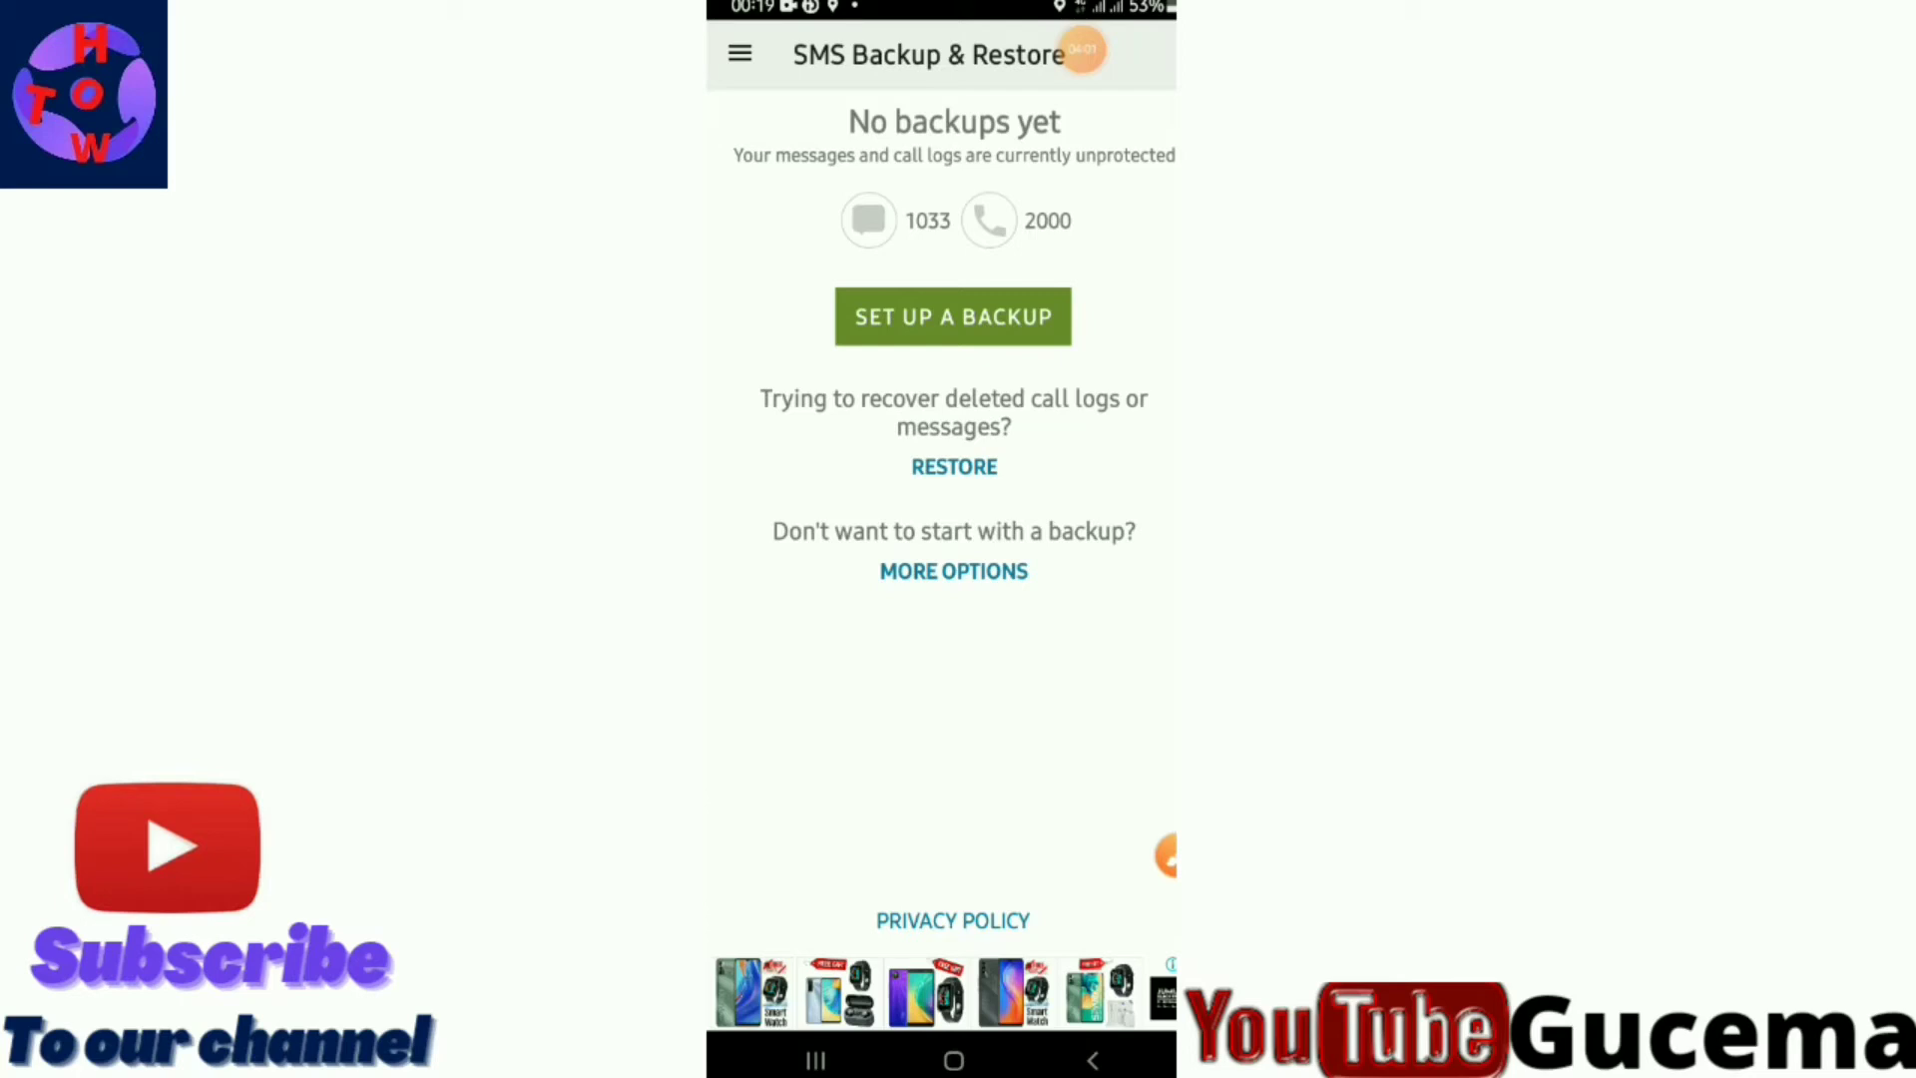
Set up a new backup of messages only, with call logs excluded, and continue to storage.
{"action": "left_click", "coordinate": [953, 315]}
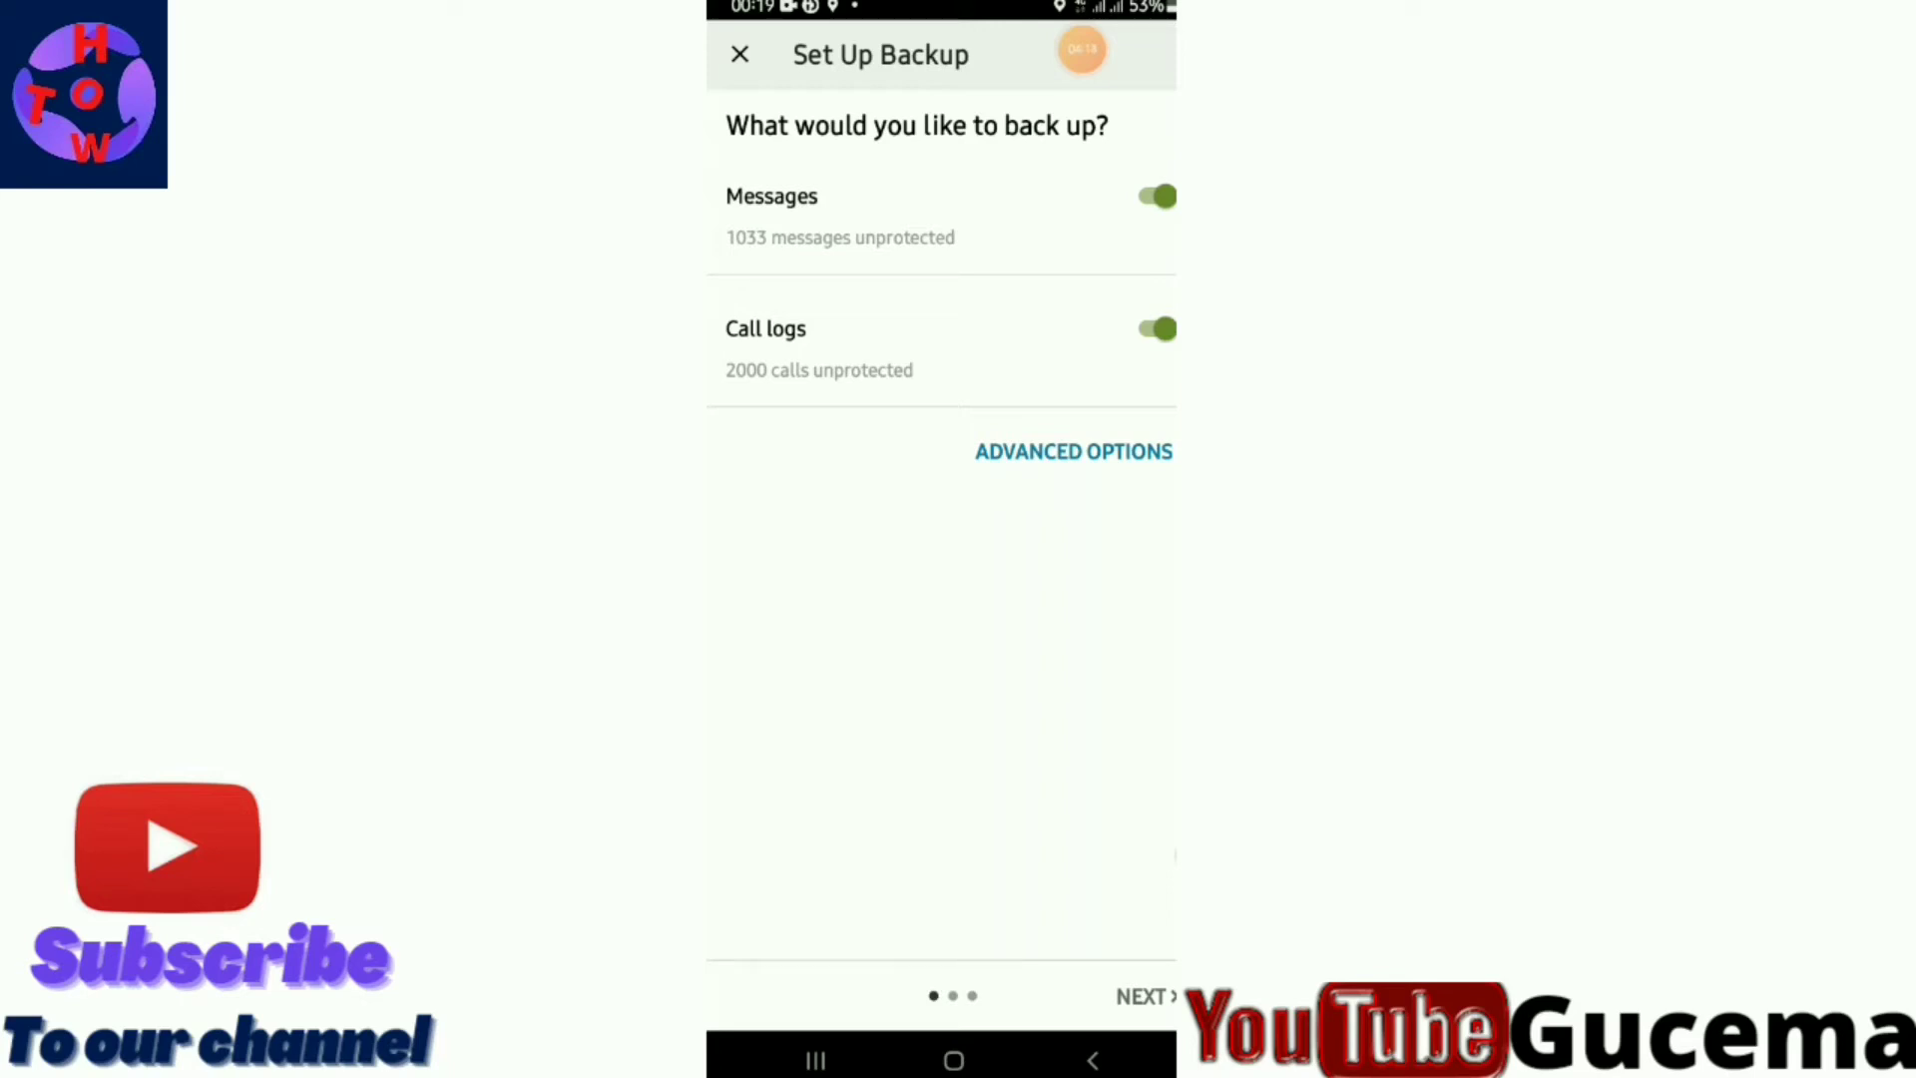
{"action": "left_click", "coordinate": [1156, 327]}
{"action": "left_click", "coordinate": [1153, 328]}
{"action": "left_click", "coordinate": [1155, 328]}
{"action": "left_click", "coordinate": [1144, 996]}
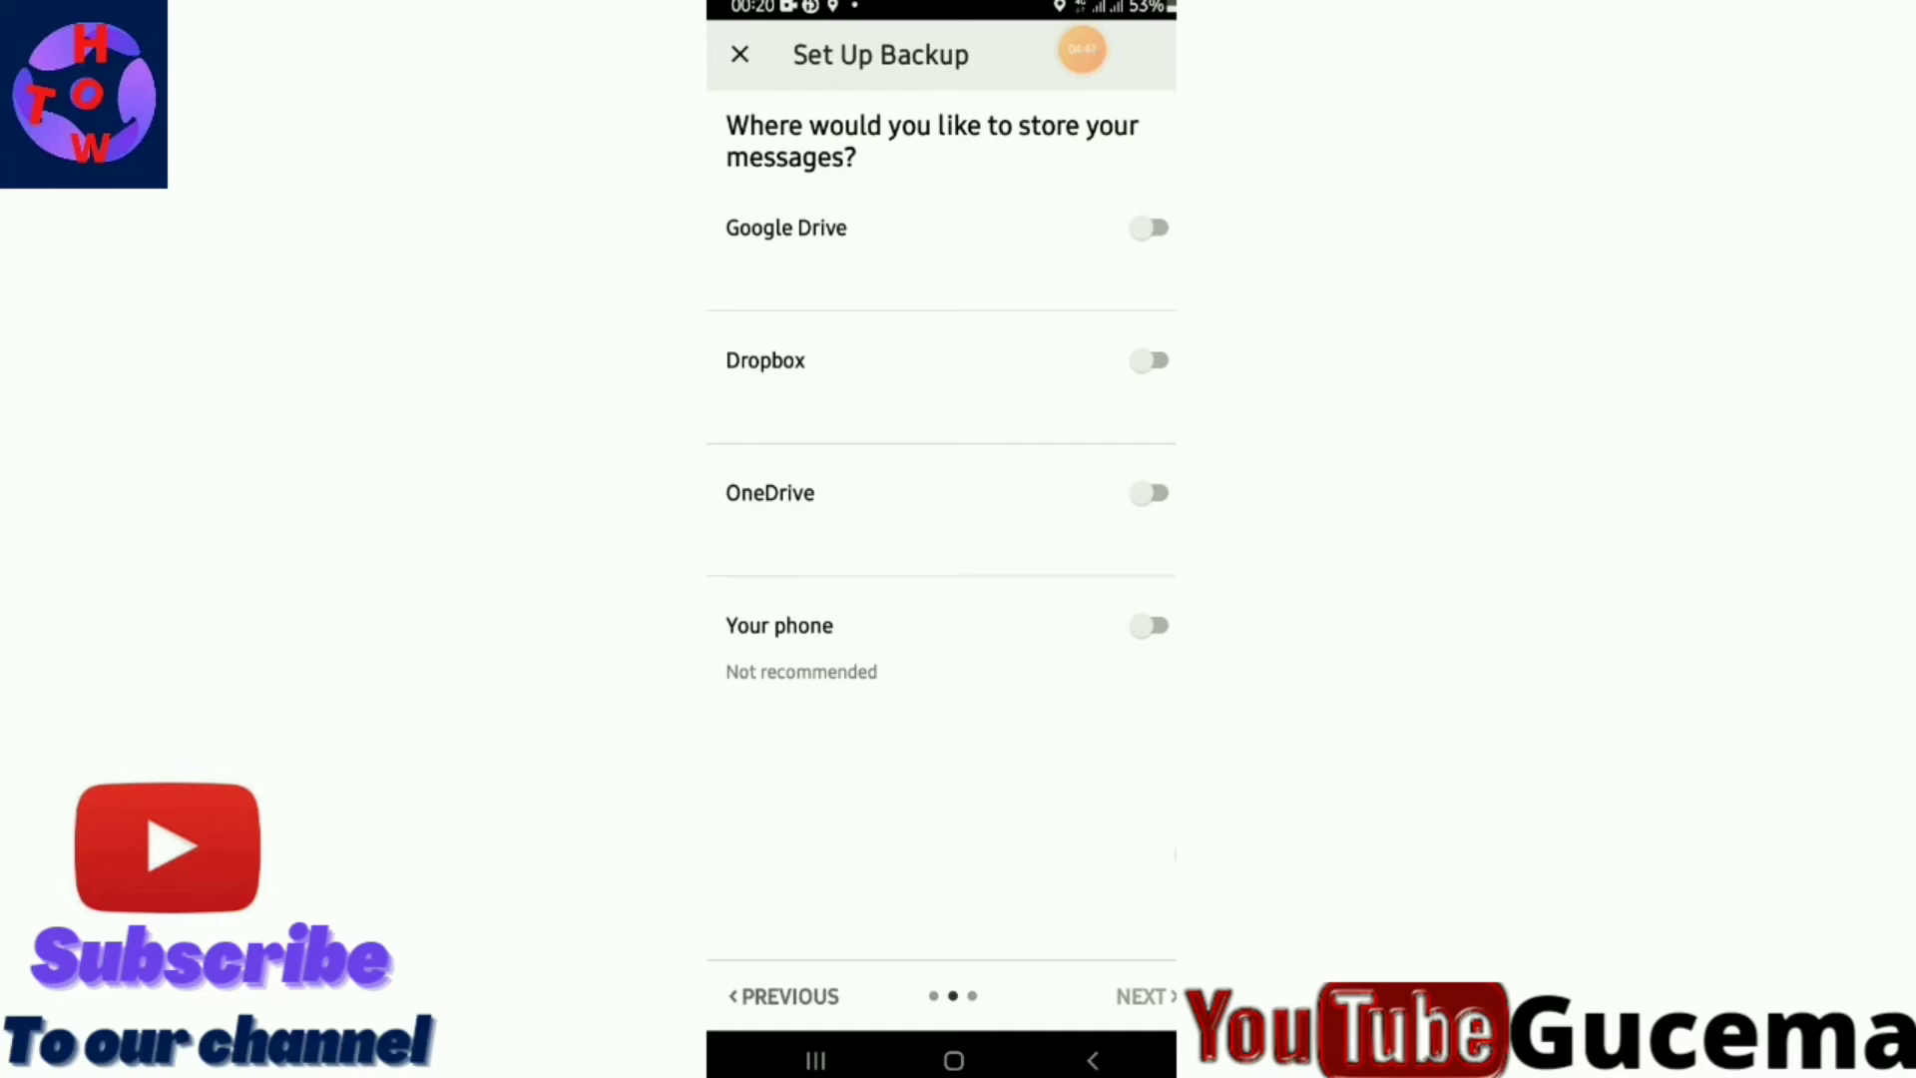
Choose the phone itself as the backup storage location.
{"action": "left_click", "coordinate": [1172, 854]}
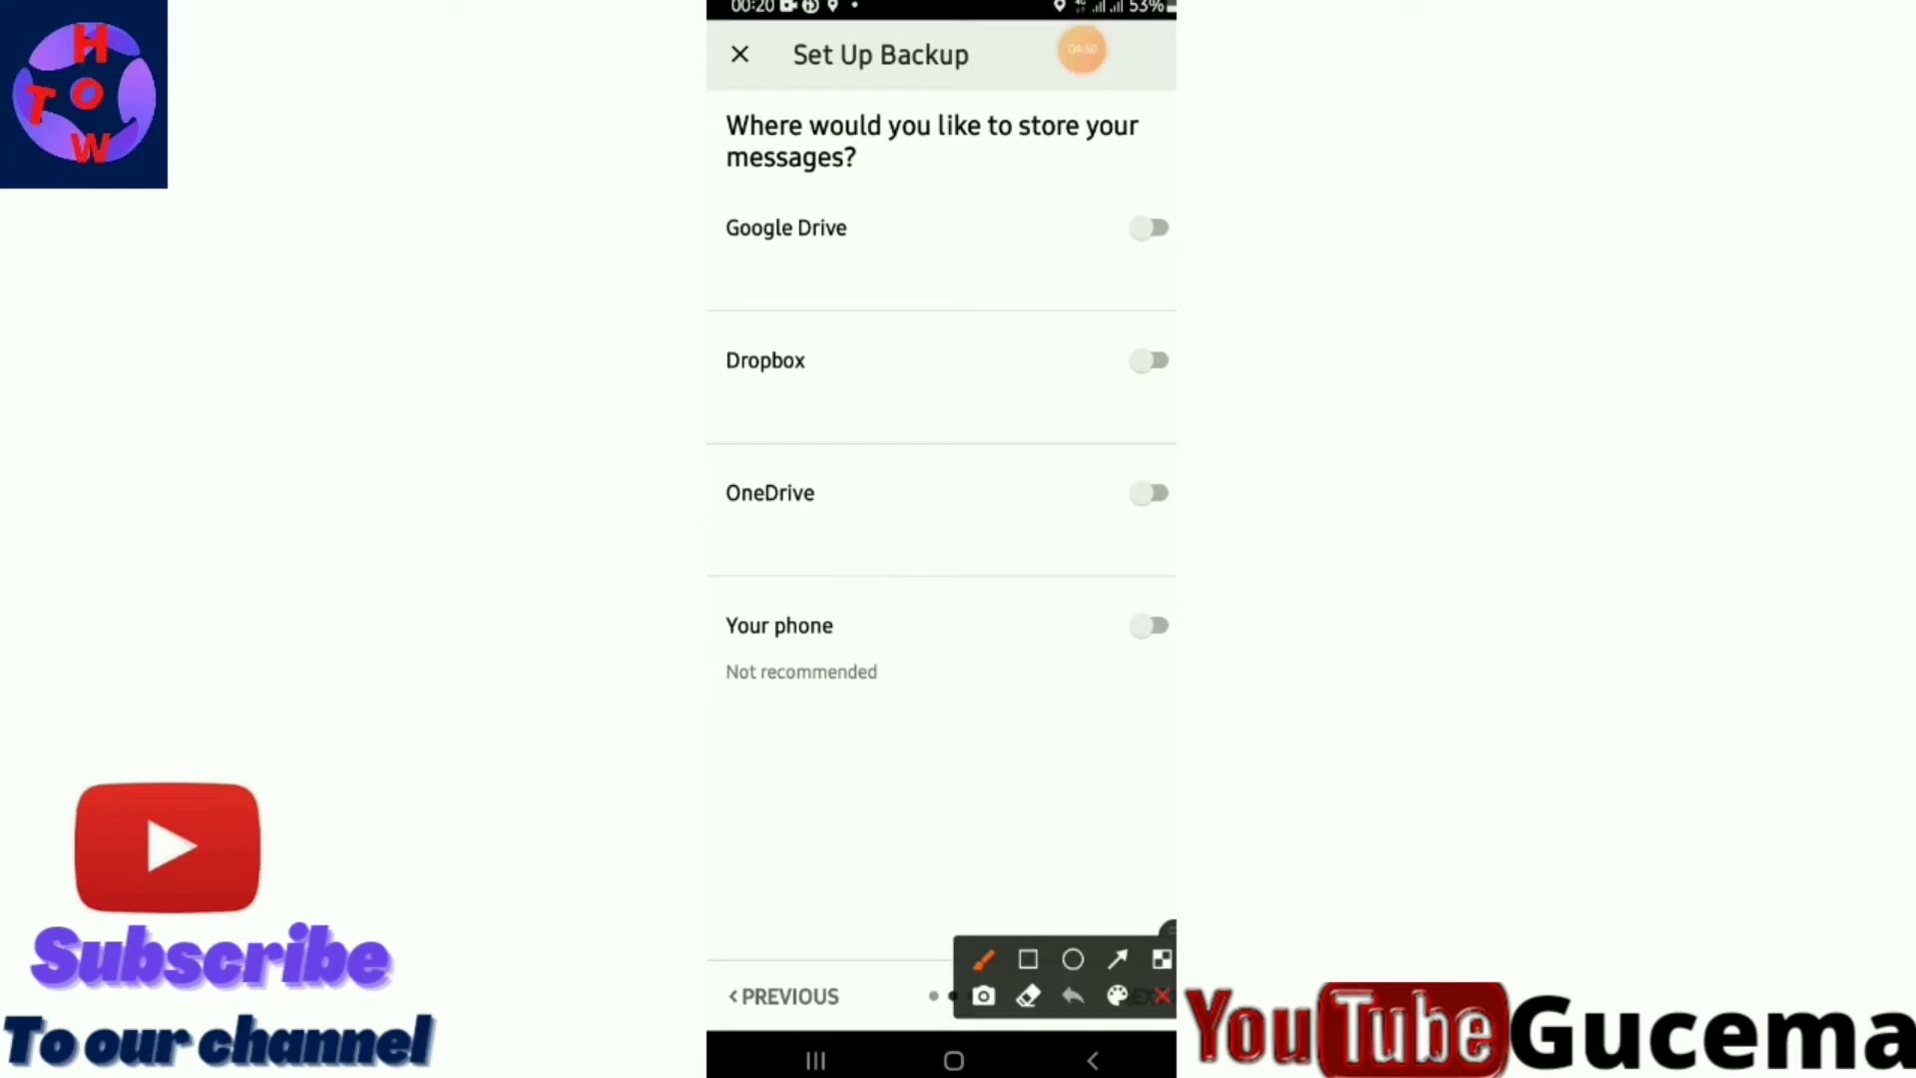
{"action": "left_click", "coordinate": [1116, 960]}
{"action": "left_click_drag", "start_coordinate": [748, 904], "coordinate": [856, 646]}
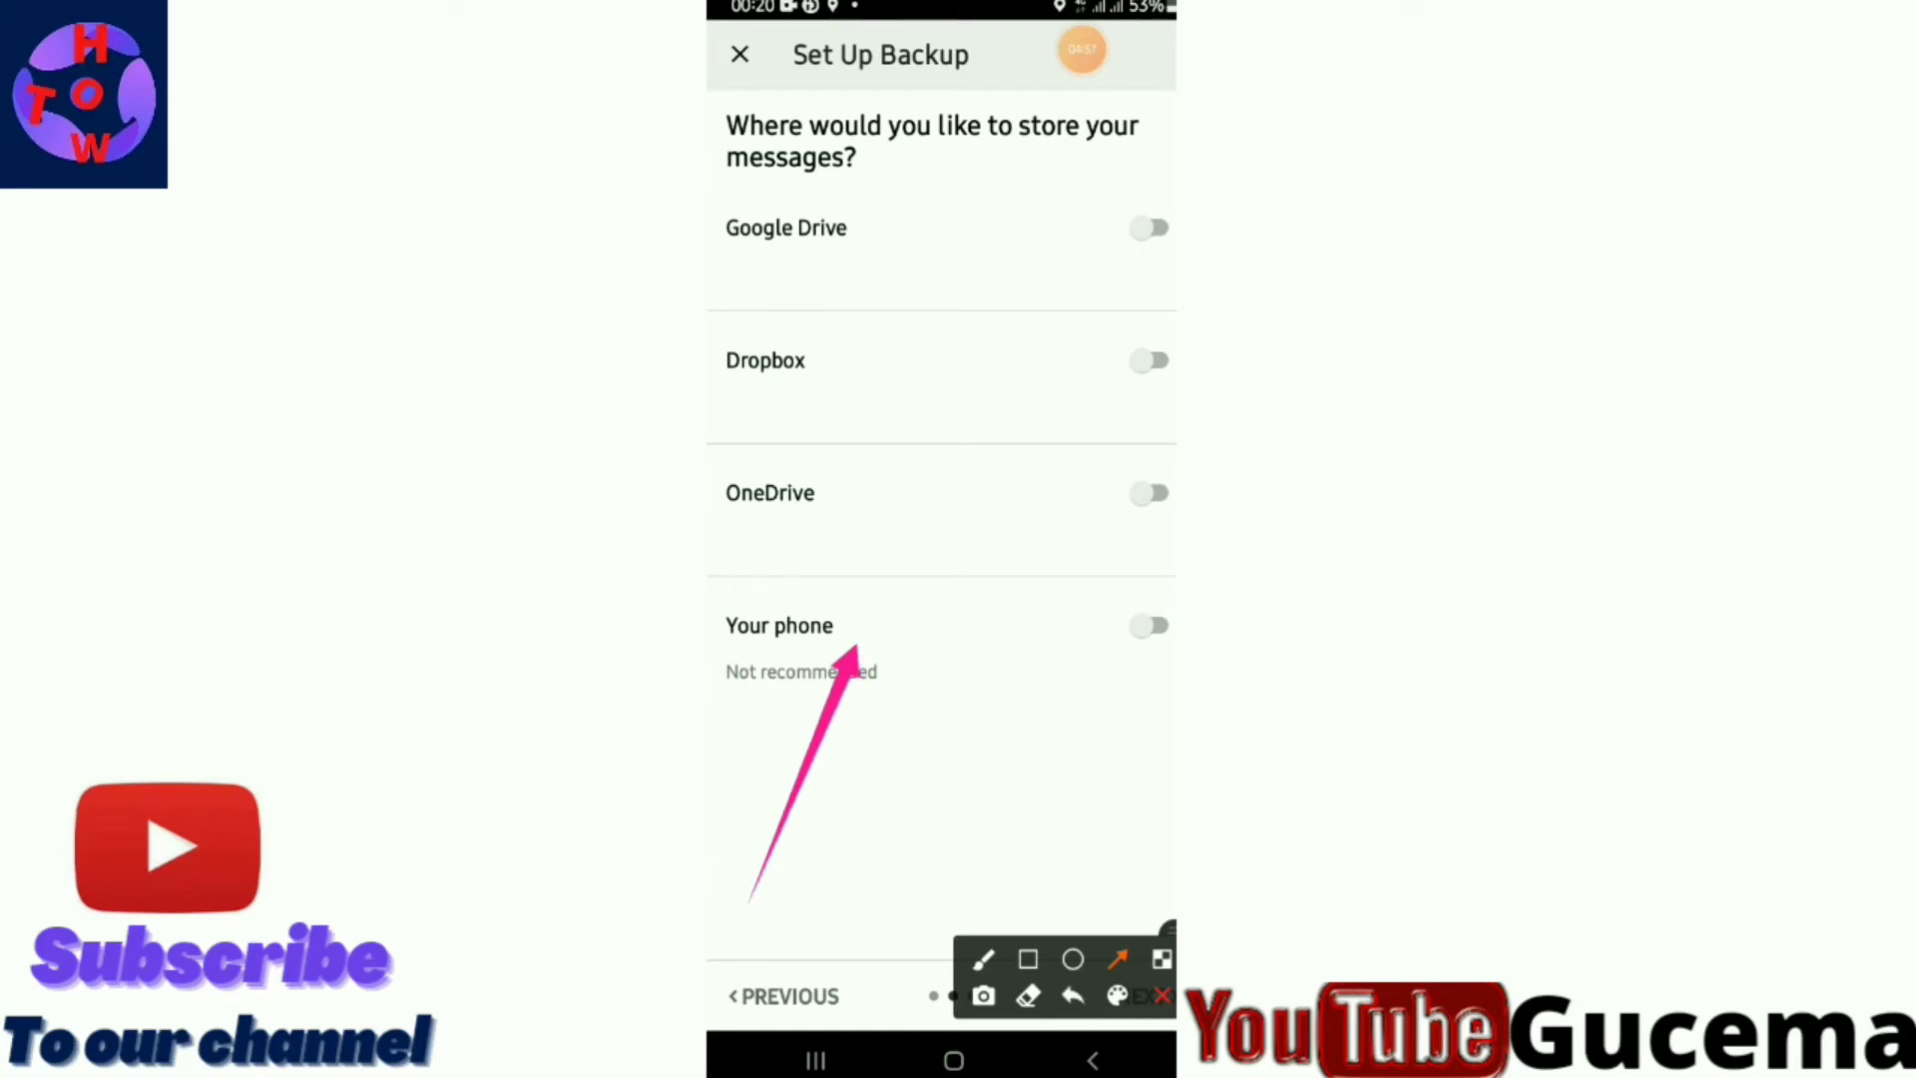
{"action": "left_click", "coordinate": [1163, 994]}
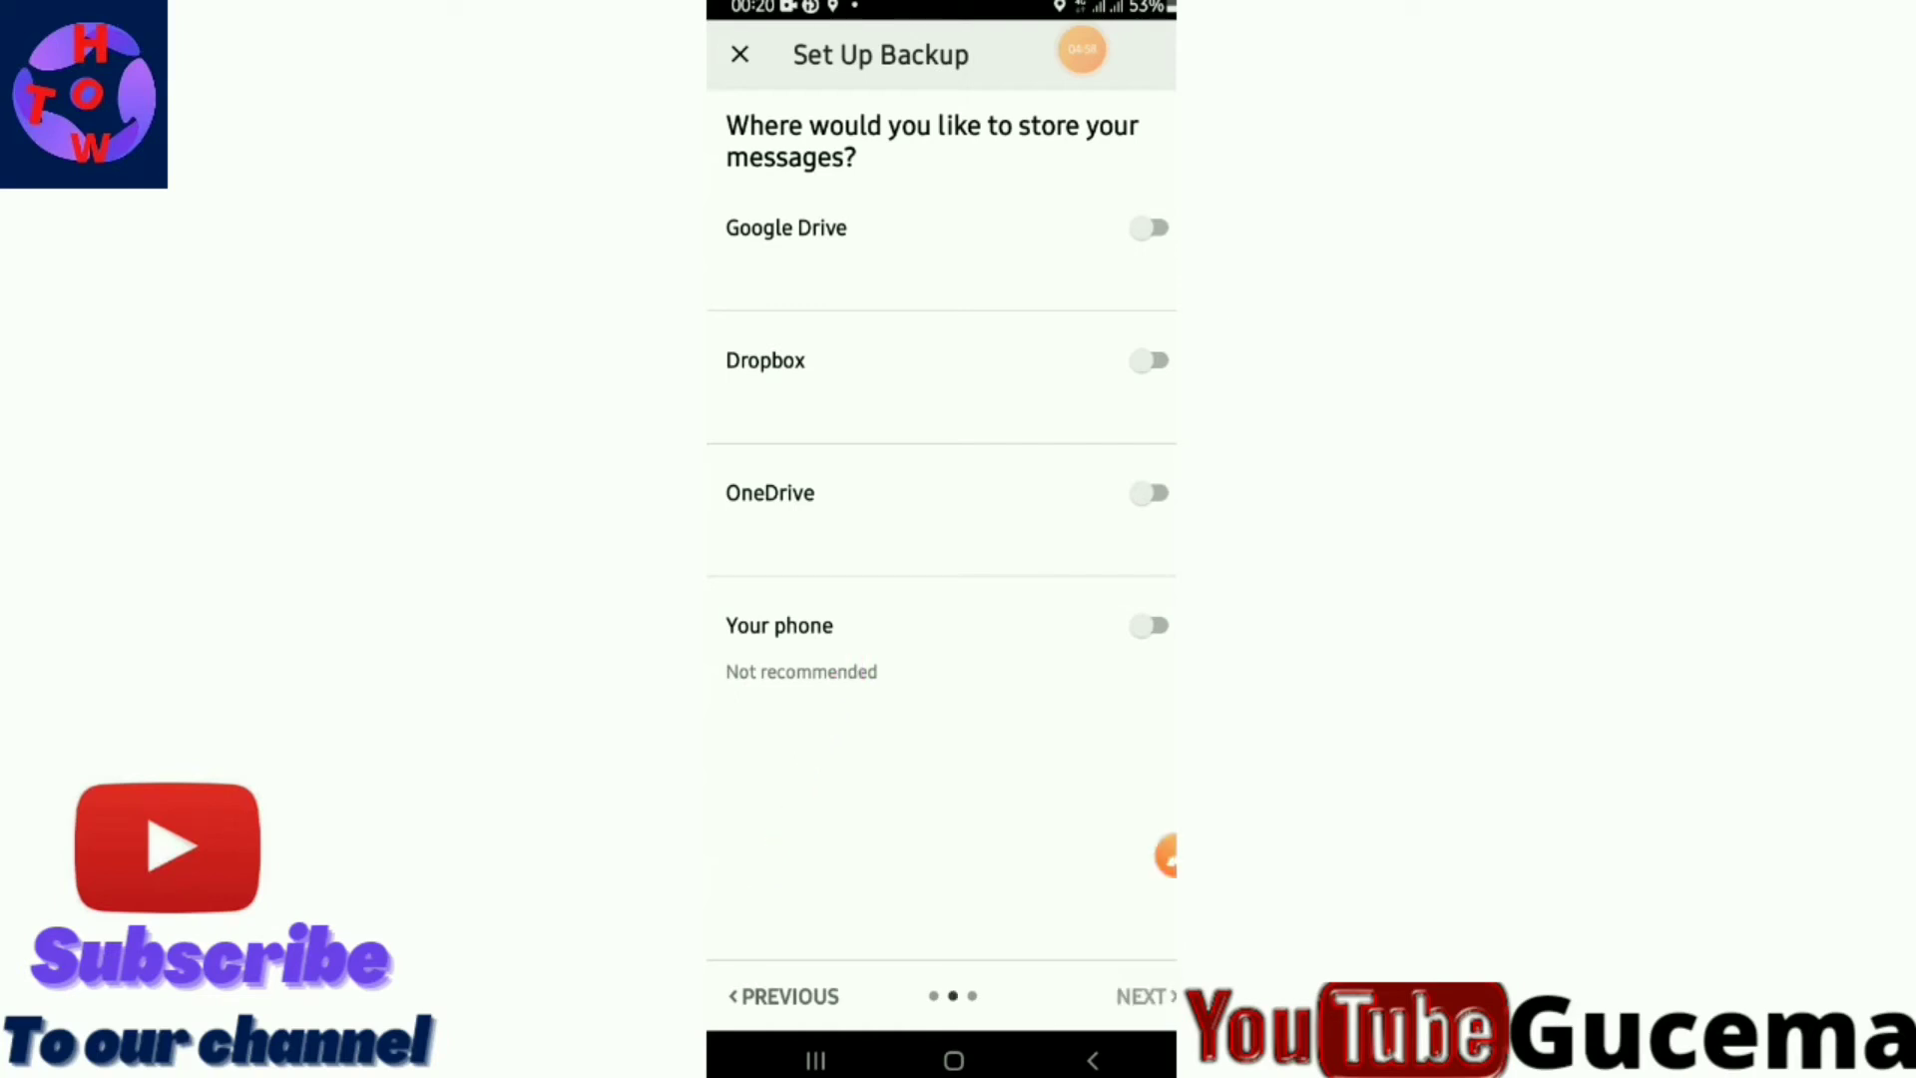
{"action": "left_click", "coordinate": [1149, 626]}
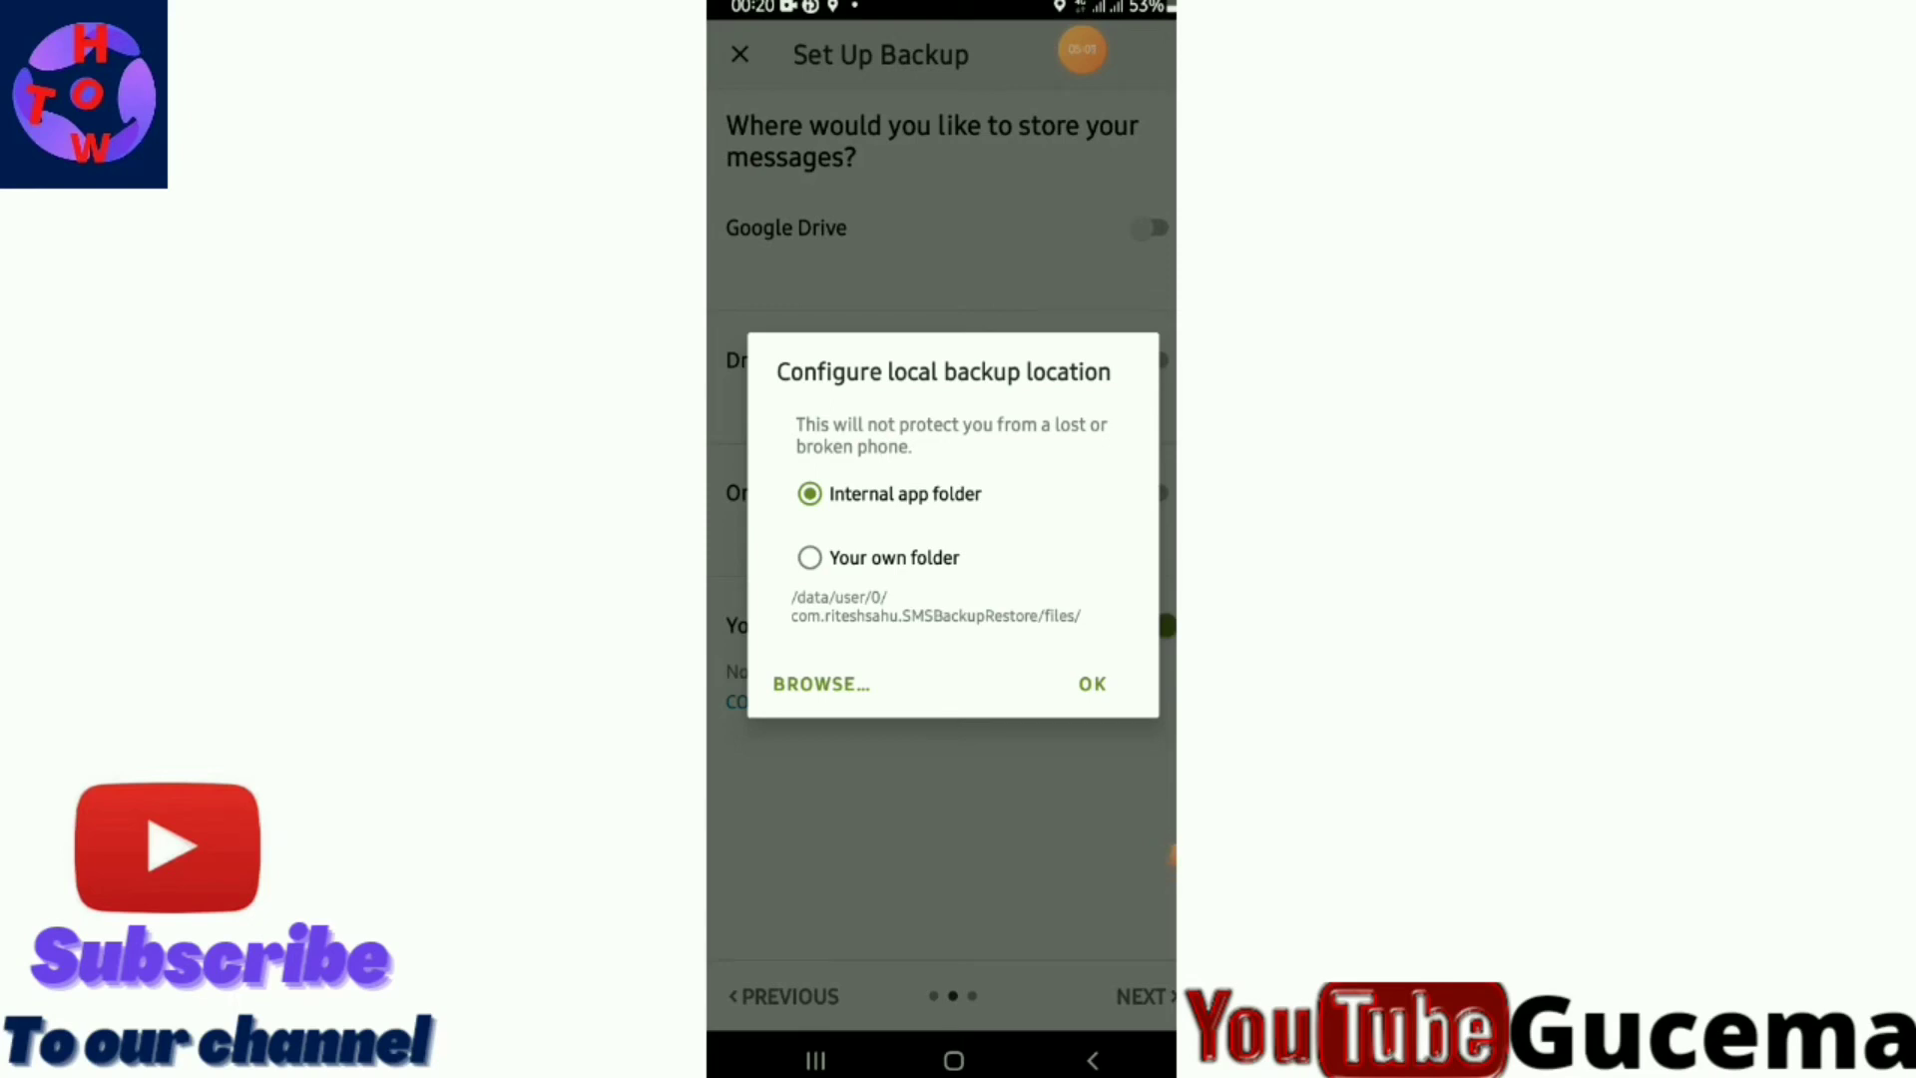
Keep the Internal app folder as the backup location and continue.
{"action": "left_click", "coordinate": [1164, 854]}
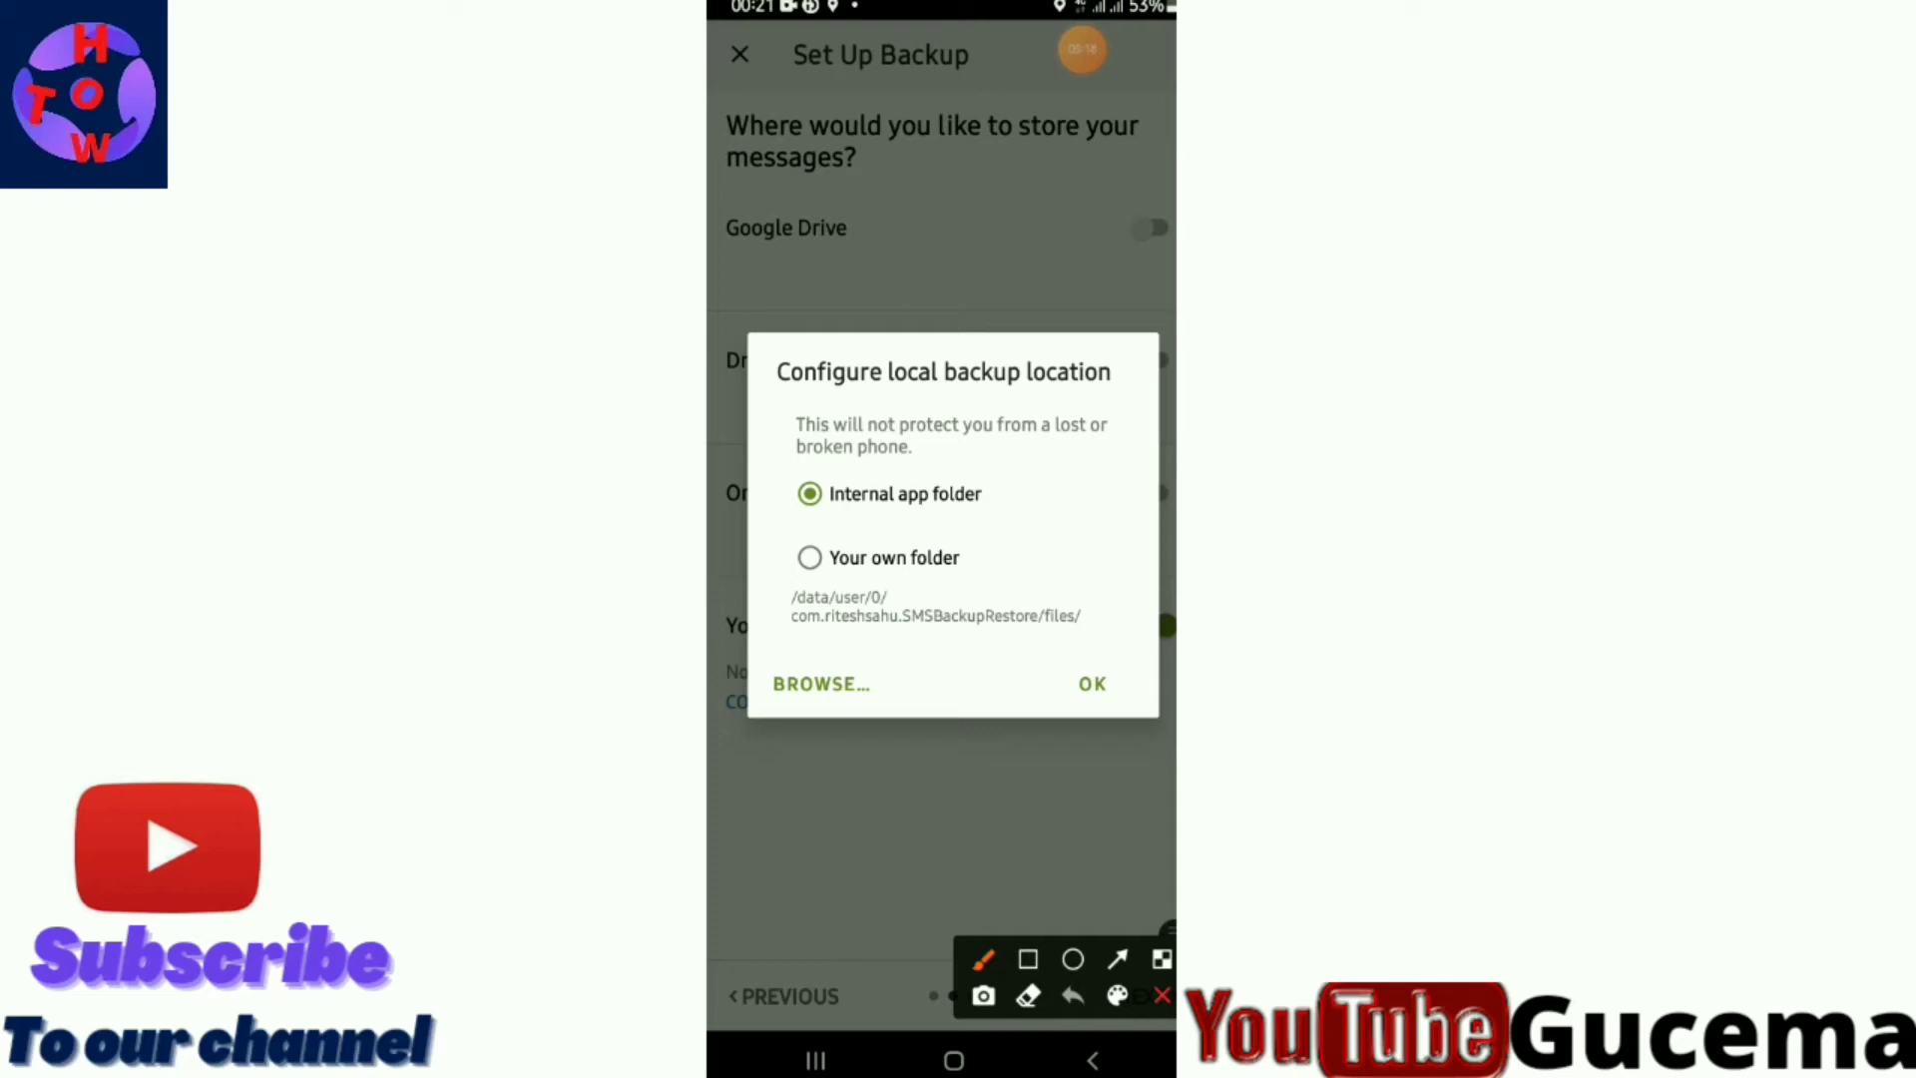
{"action": "left_click", "coordinate": [1096, 678]}
{"action": "left_click", "coordinate": [1161, 996]}
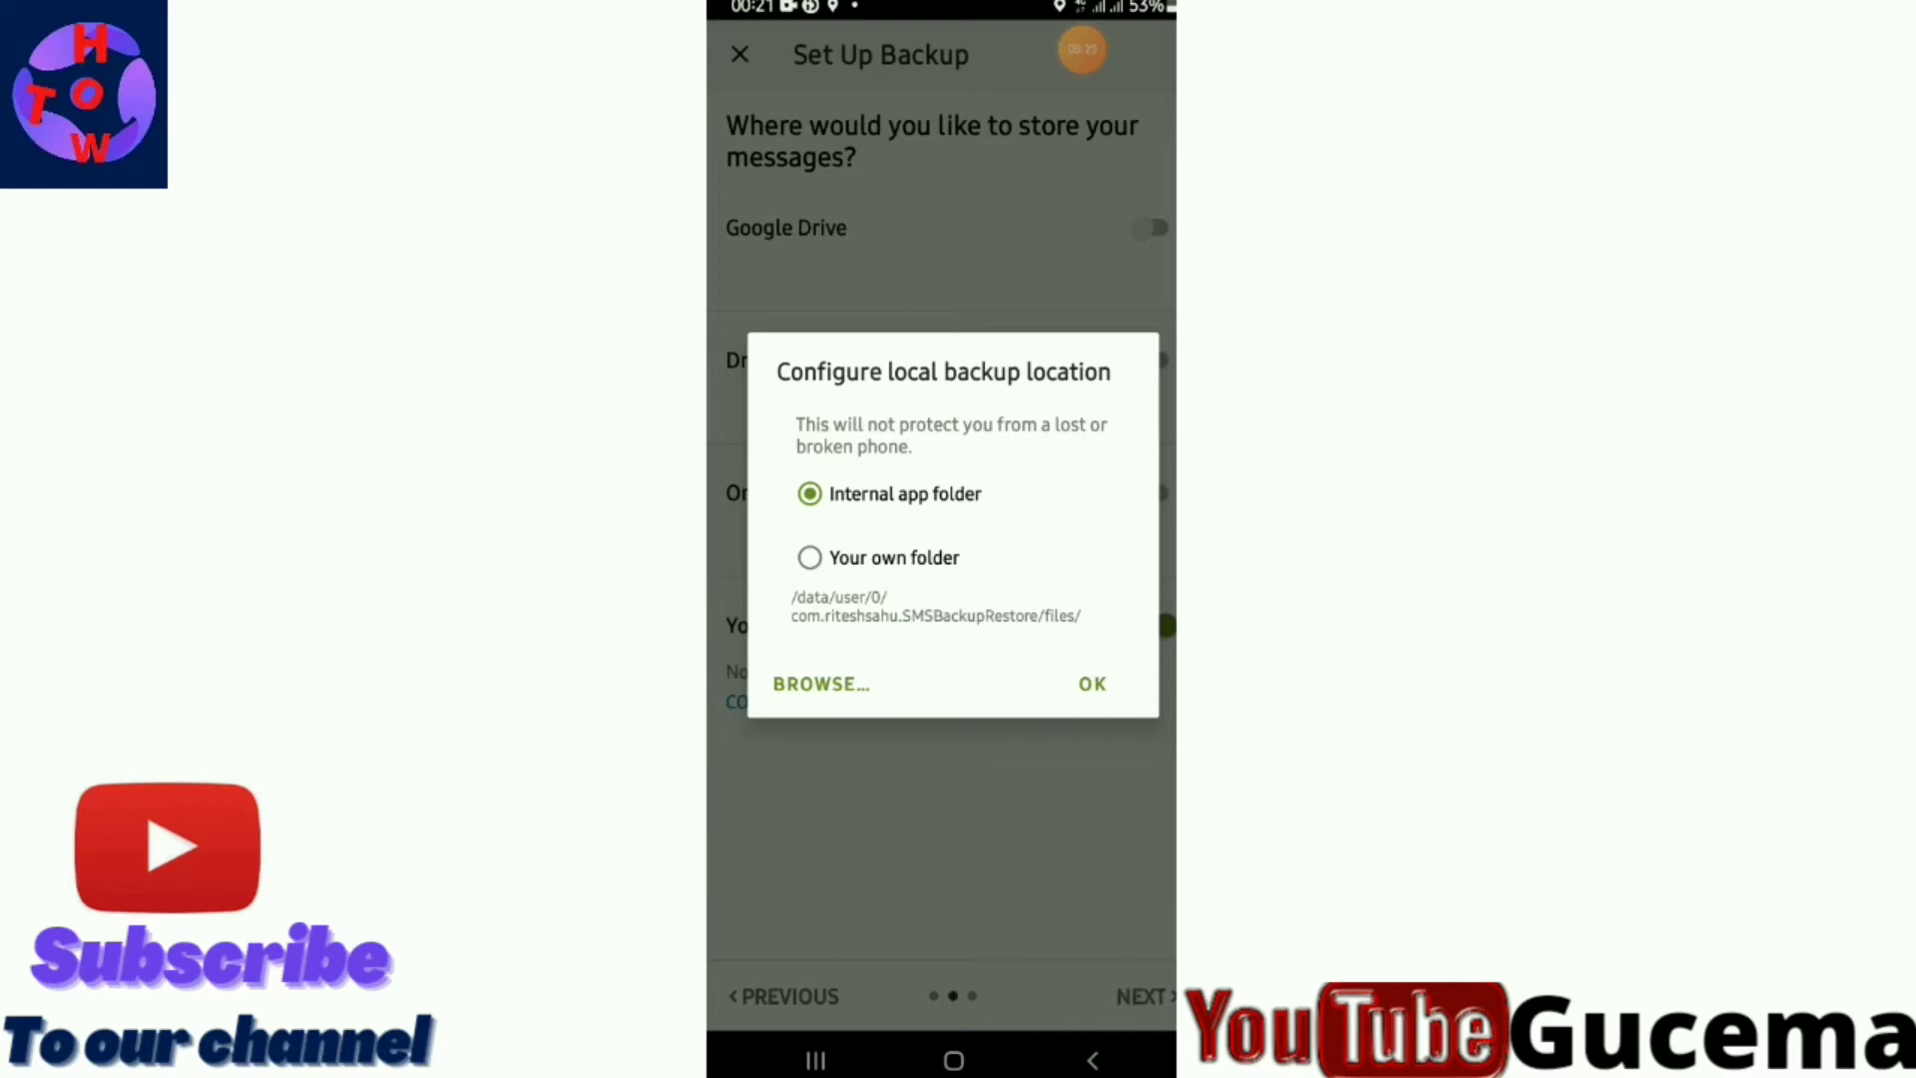
{"action": "left_click", "coordinate": [1093, 683]}
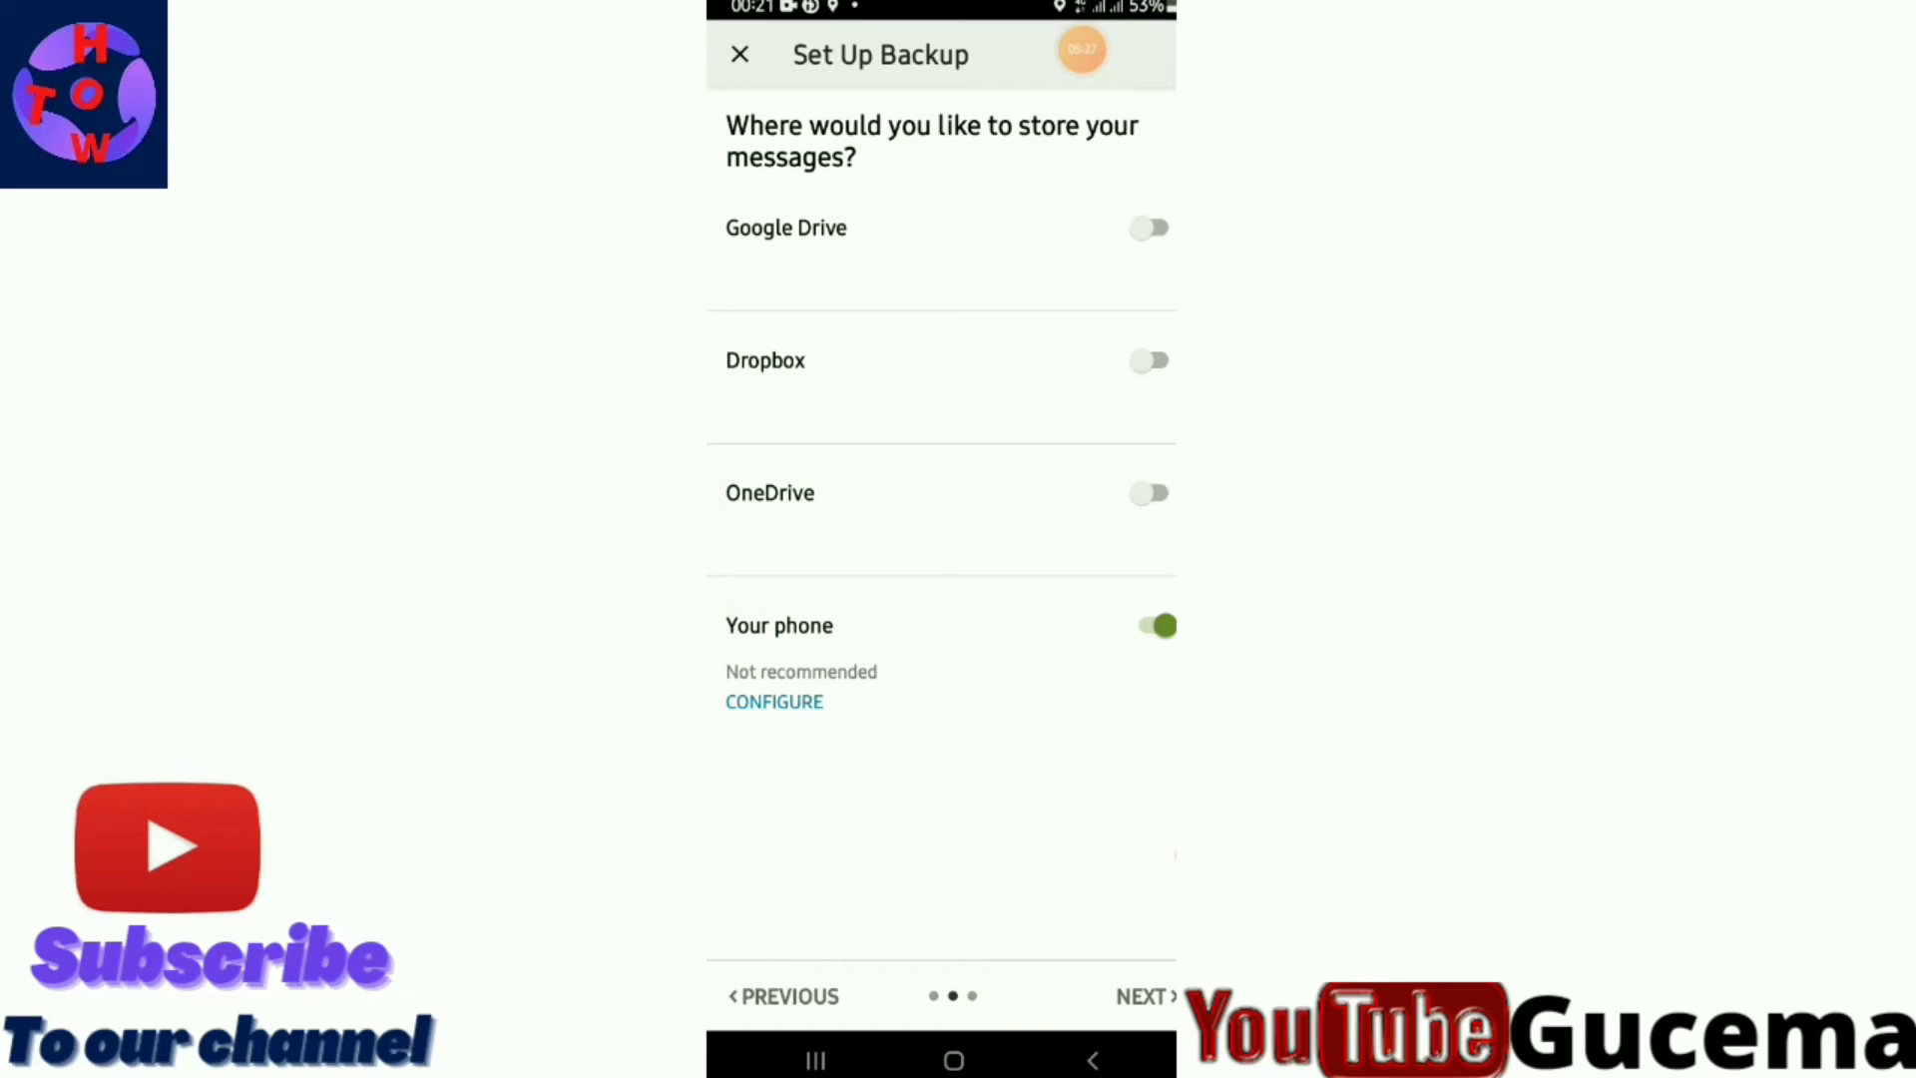
{"action": "left_click", "coordinate": [1145, 995]}
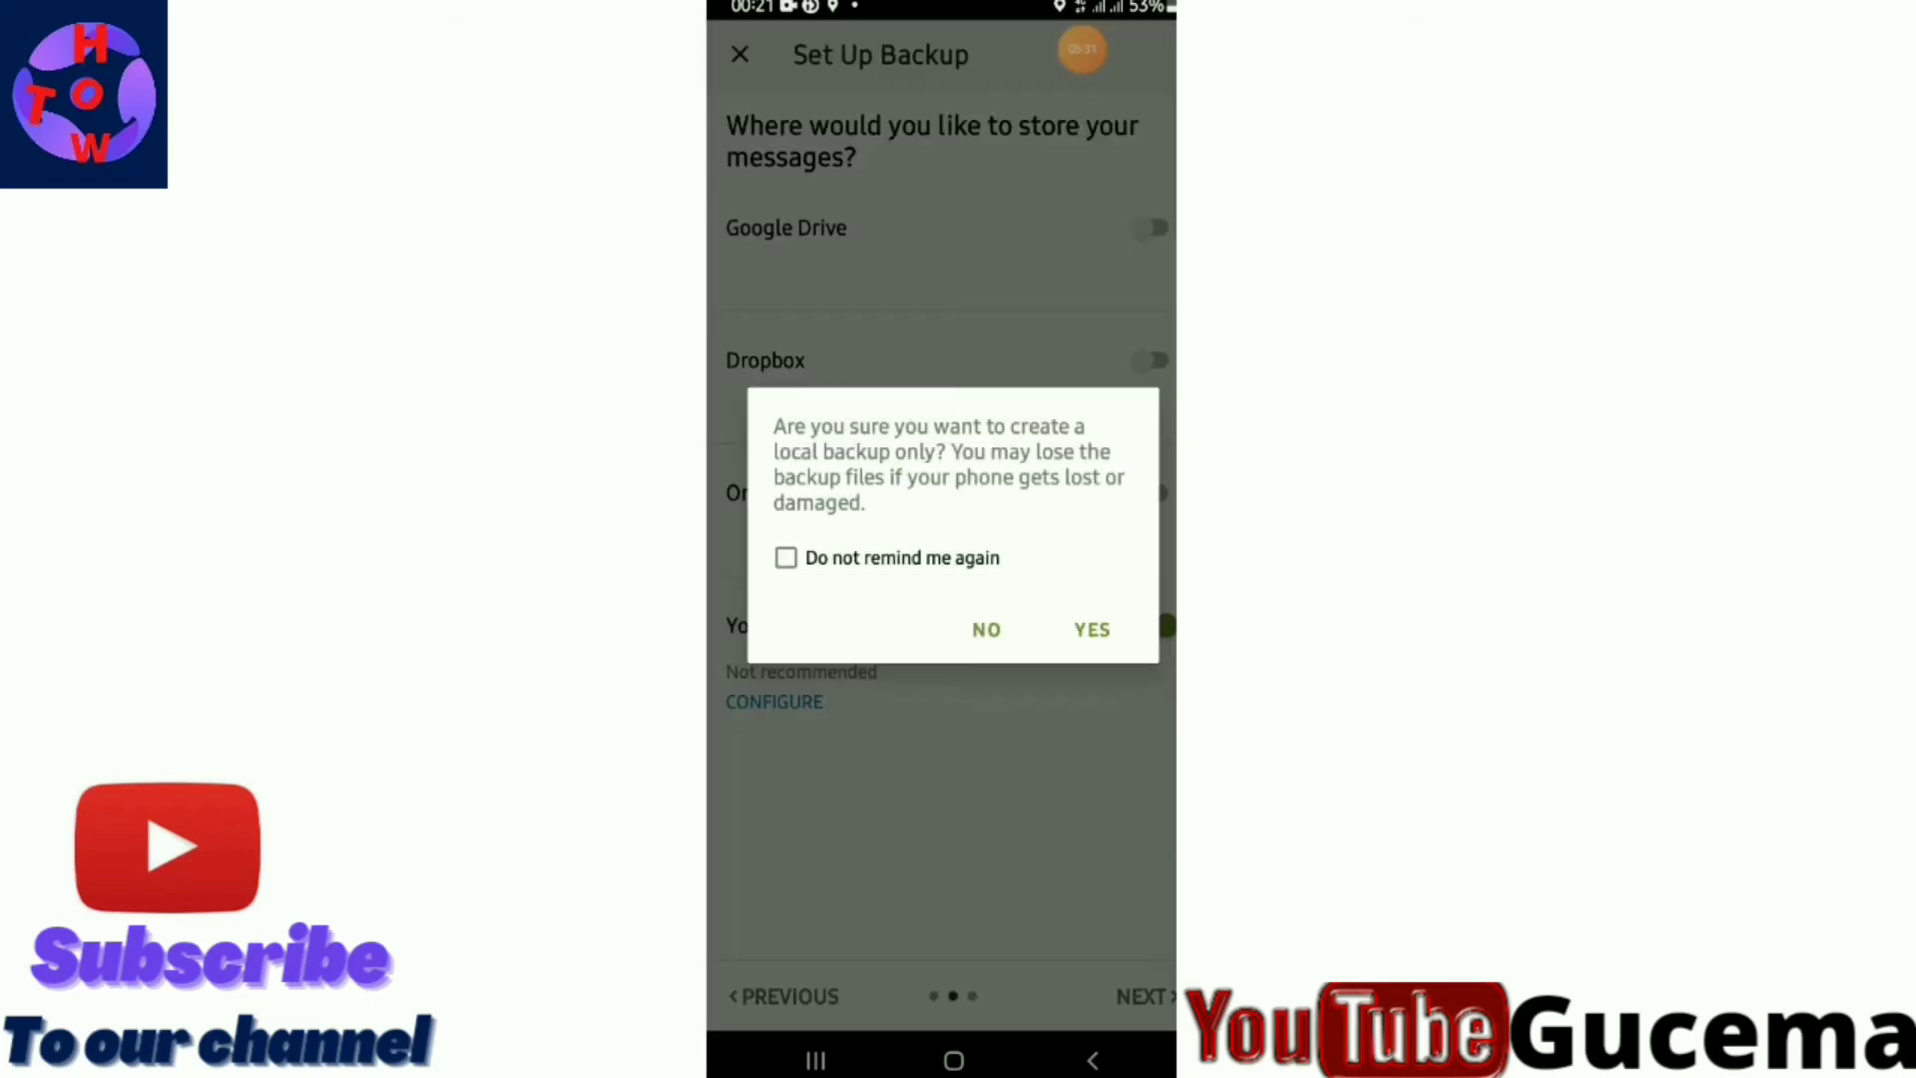
Tick 'Do not remind me again' on the local-only backup warning.
{"action": "left_click", "coordinate": [1165, 855]}
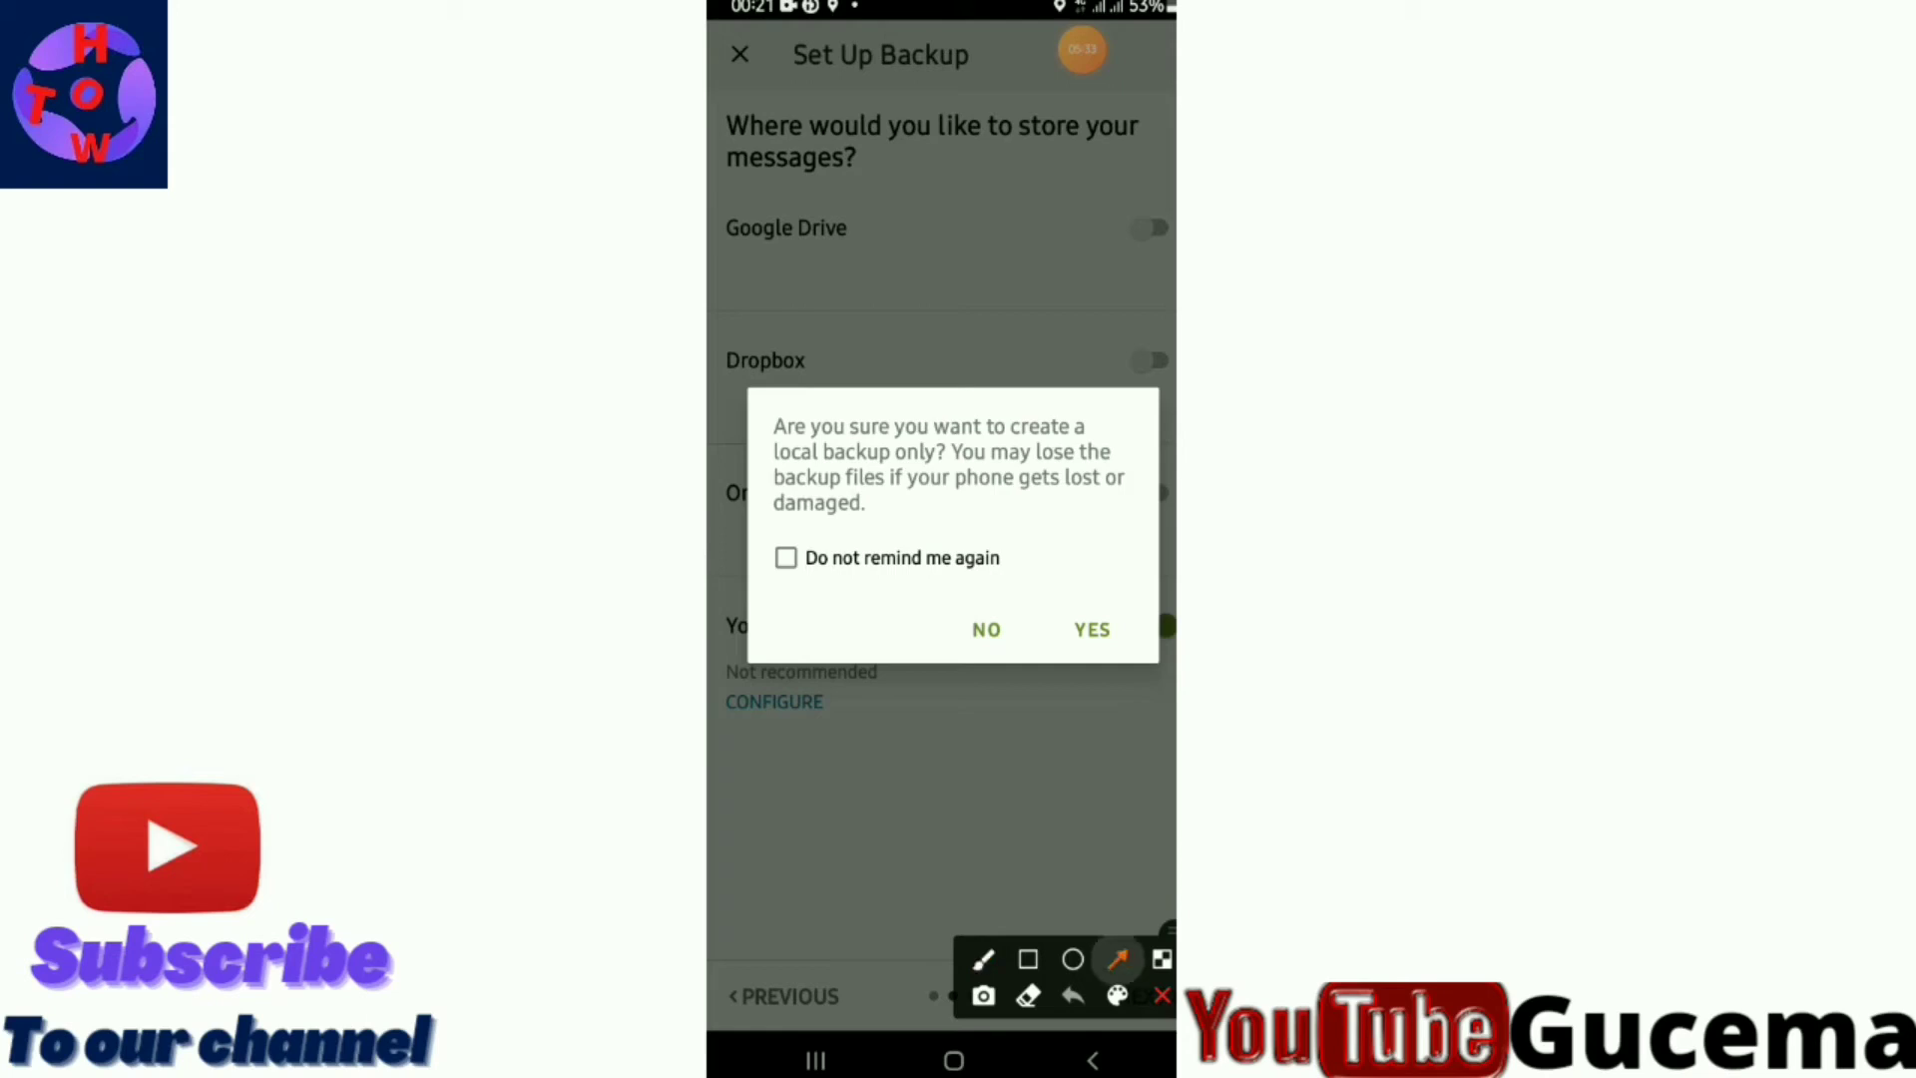
{"action": "left_click", "coordinate": [1163, 995]}
{"action": "left_click", "coordinate": [785, 557]}
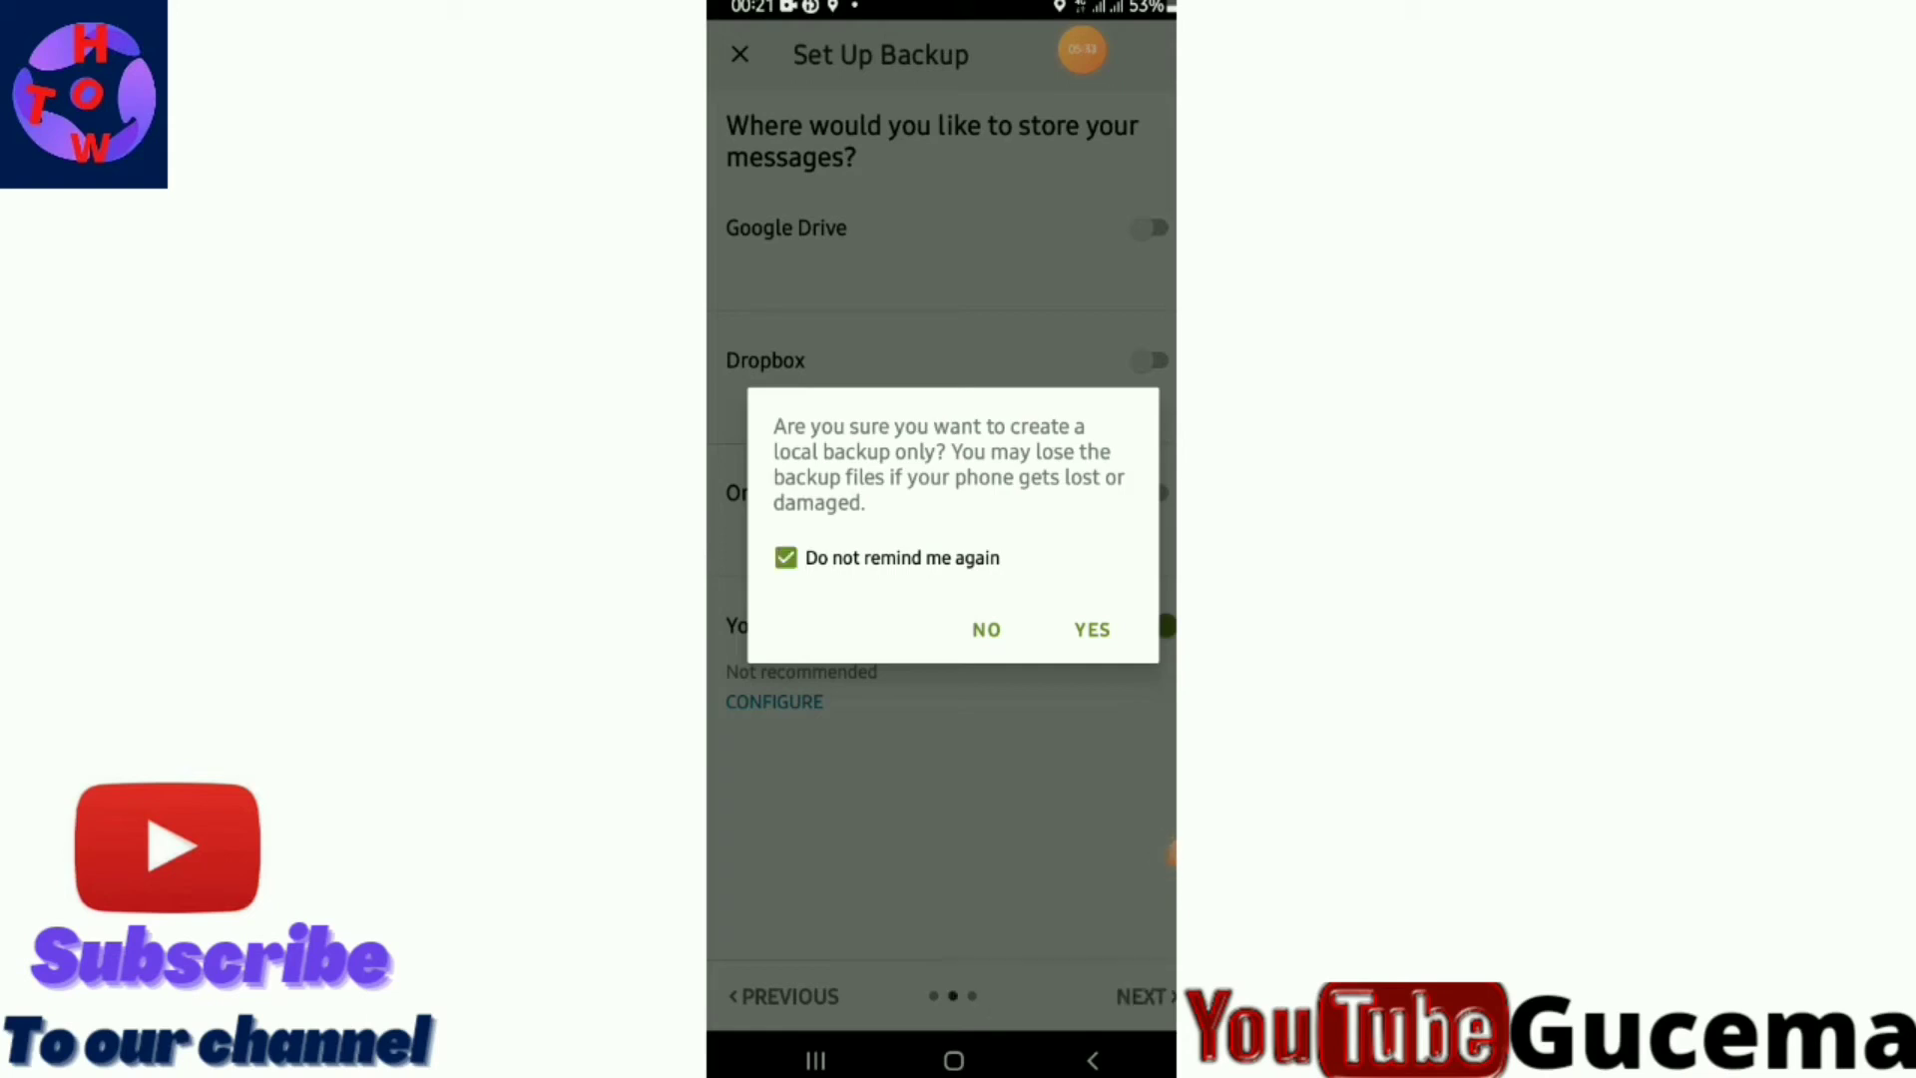
Confirm the local-only backup and schedule recurring backups Weekly.
{"action": "left_click", "coordinate": [1092, 628]}
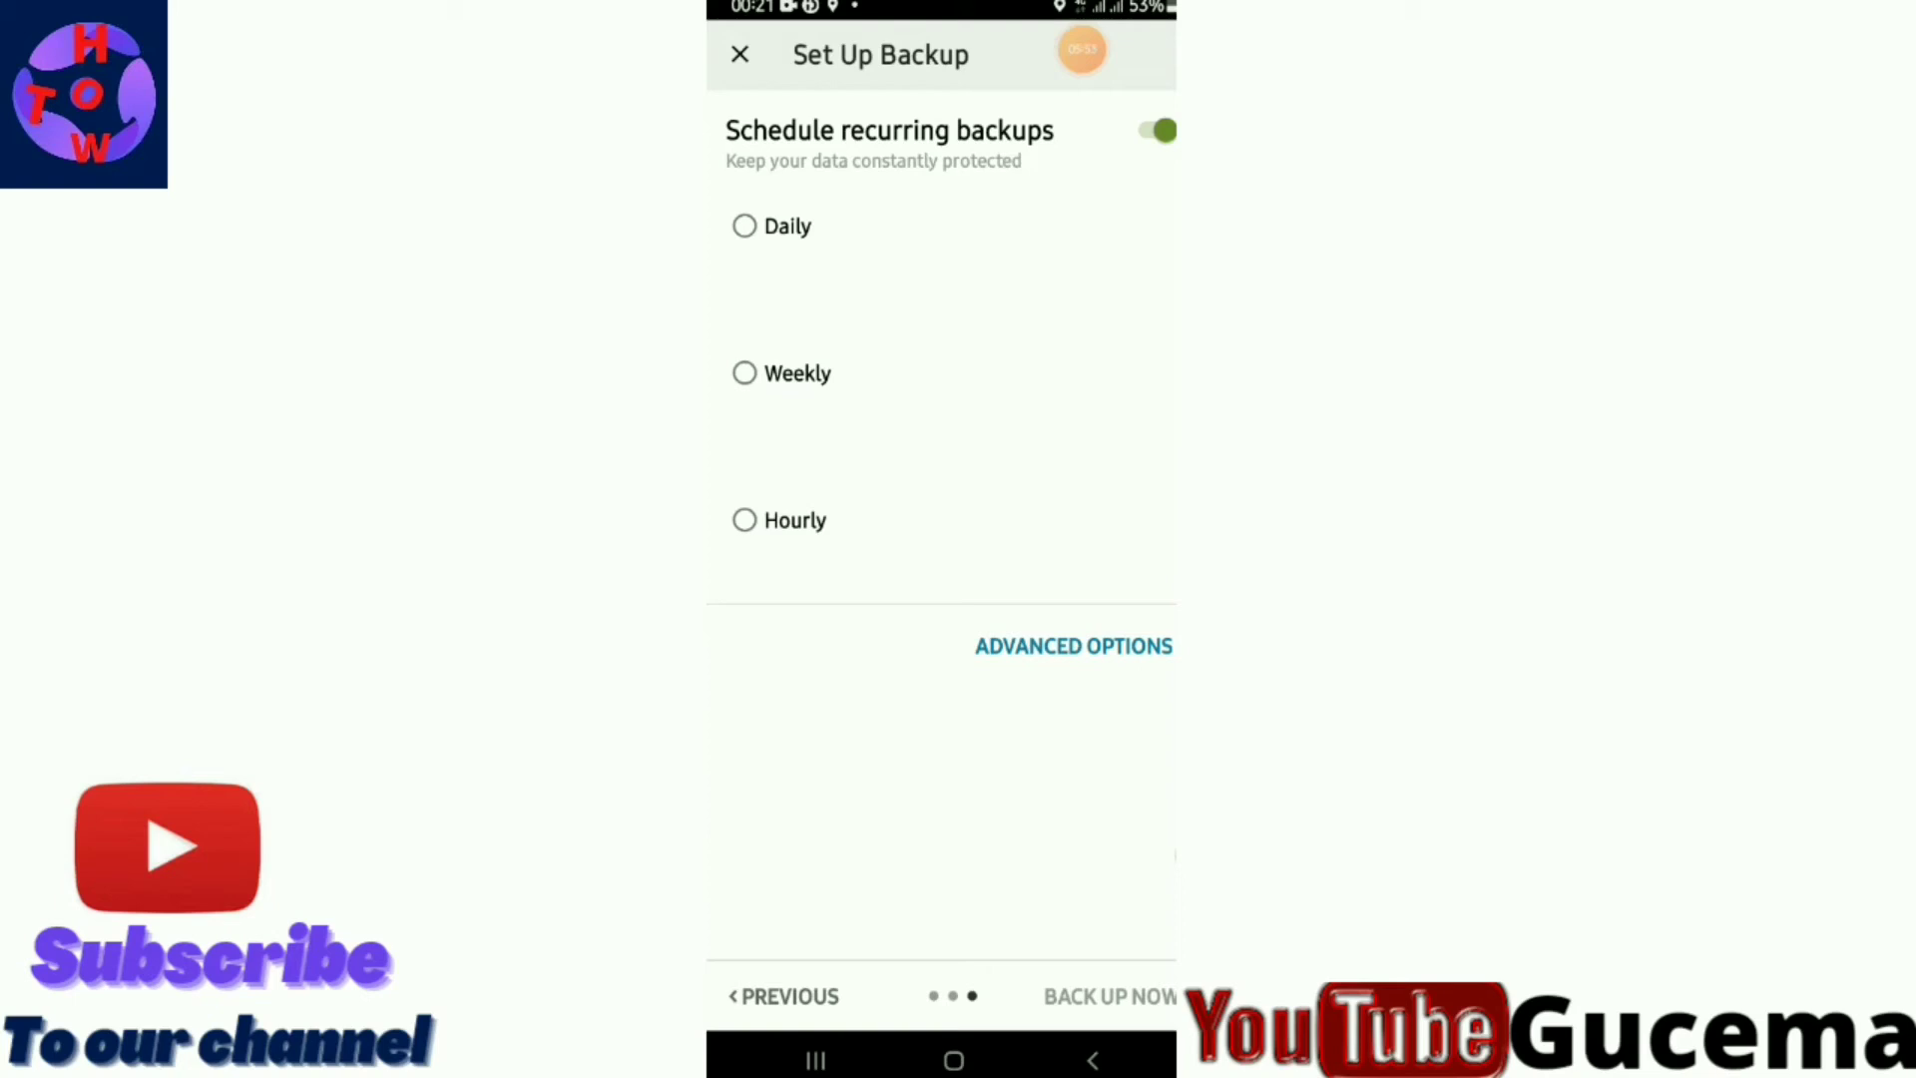
{"action": "left_click", "coordinate": [1165, 856]}
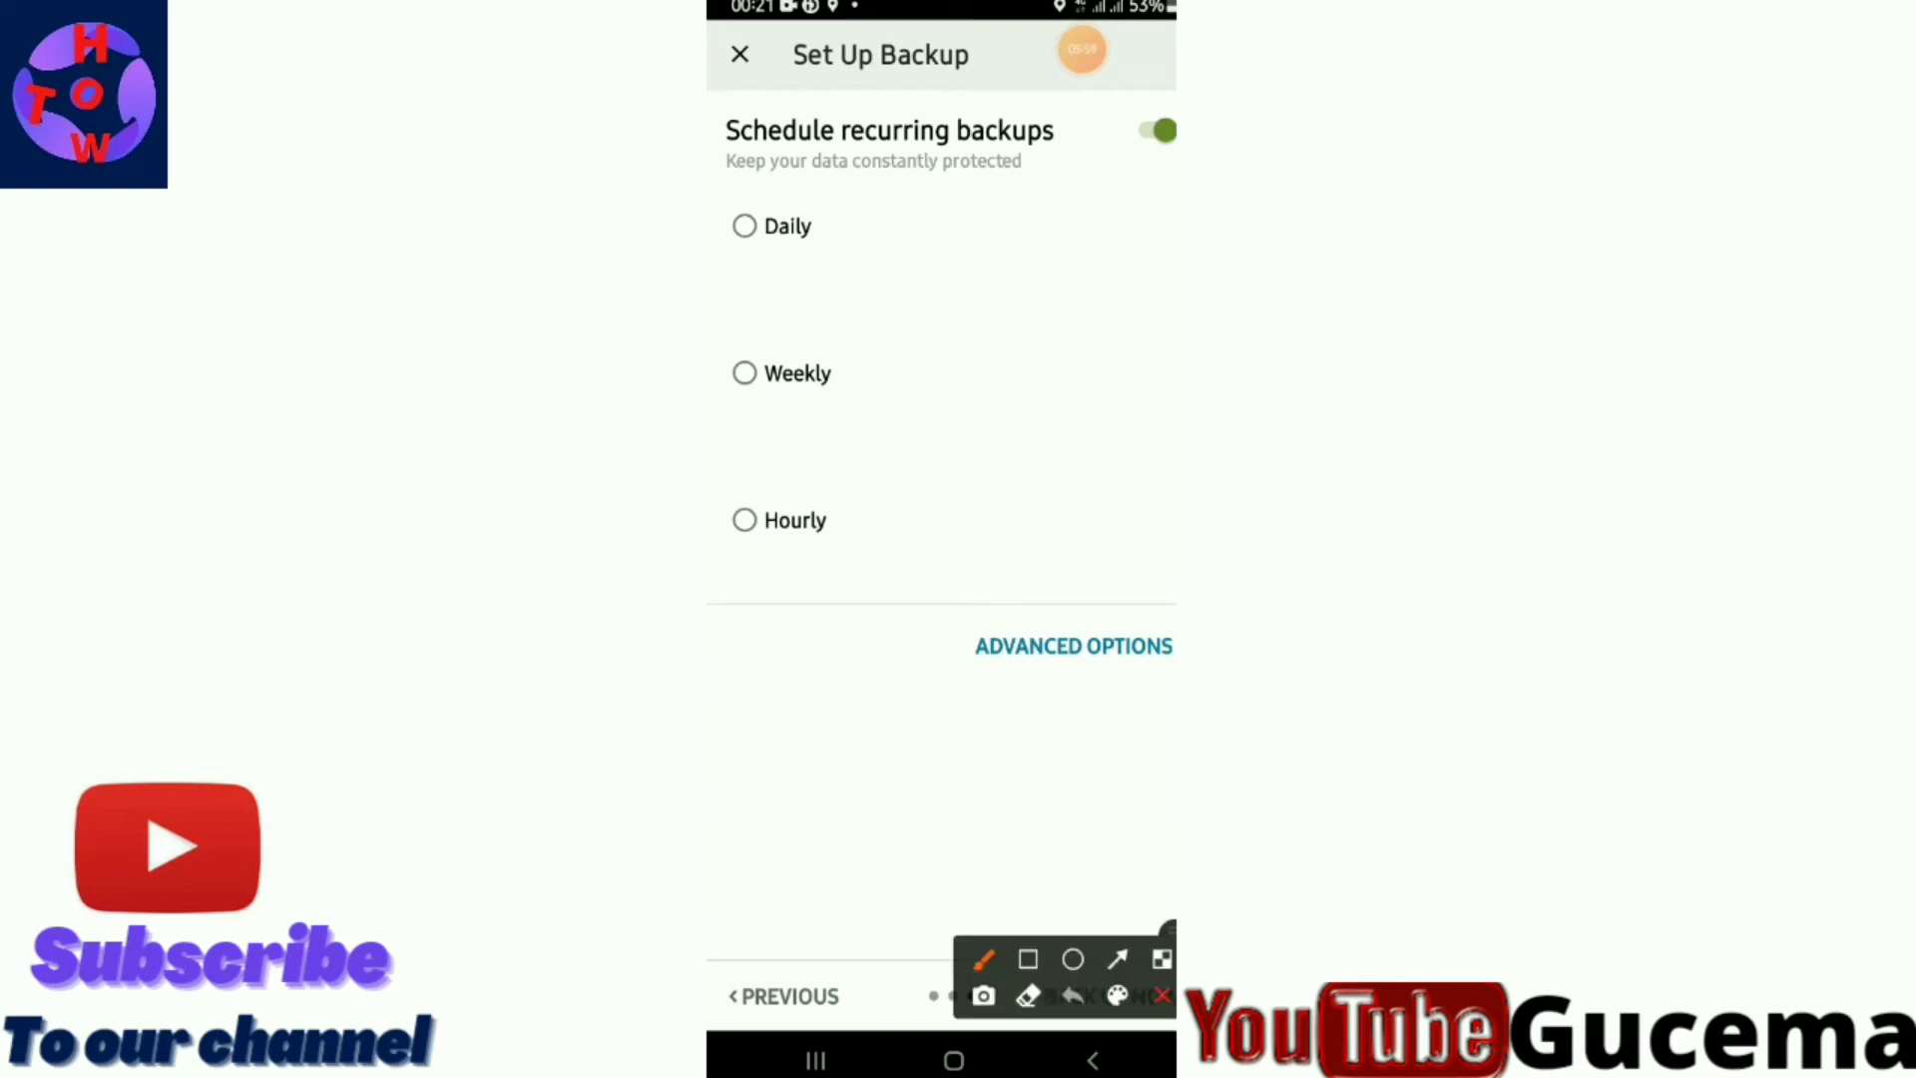
{"action": "left_click", "coordinate": [1118, 959]}
{"action": "left_click_drag", "start_coordinate": [783, 745], "coordinate": [748, 374]}
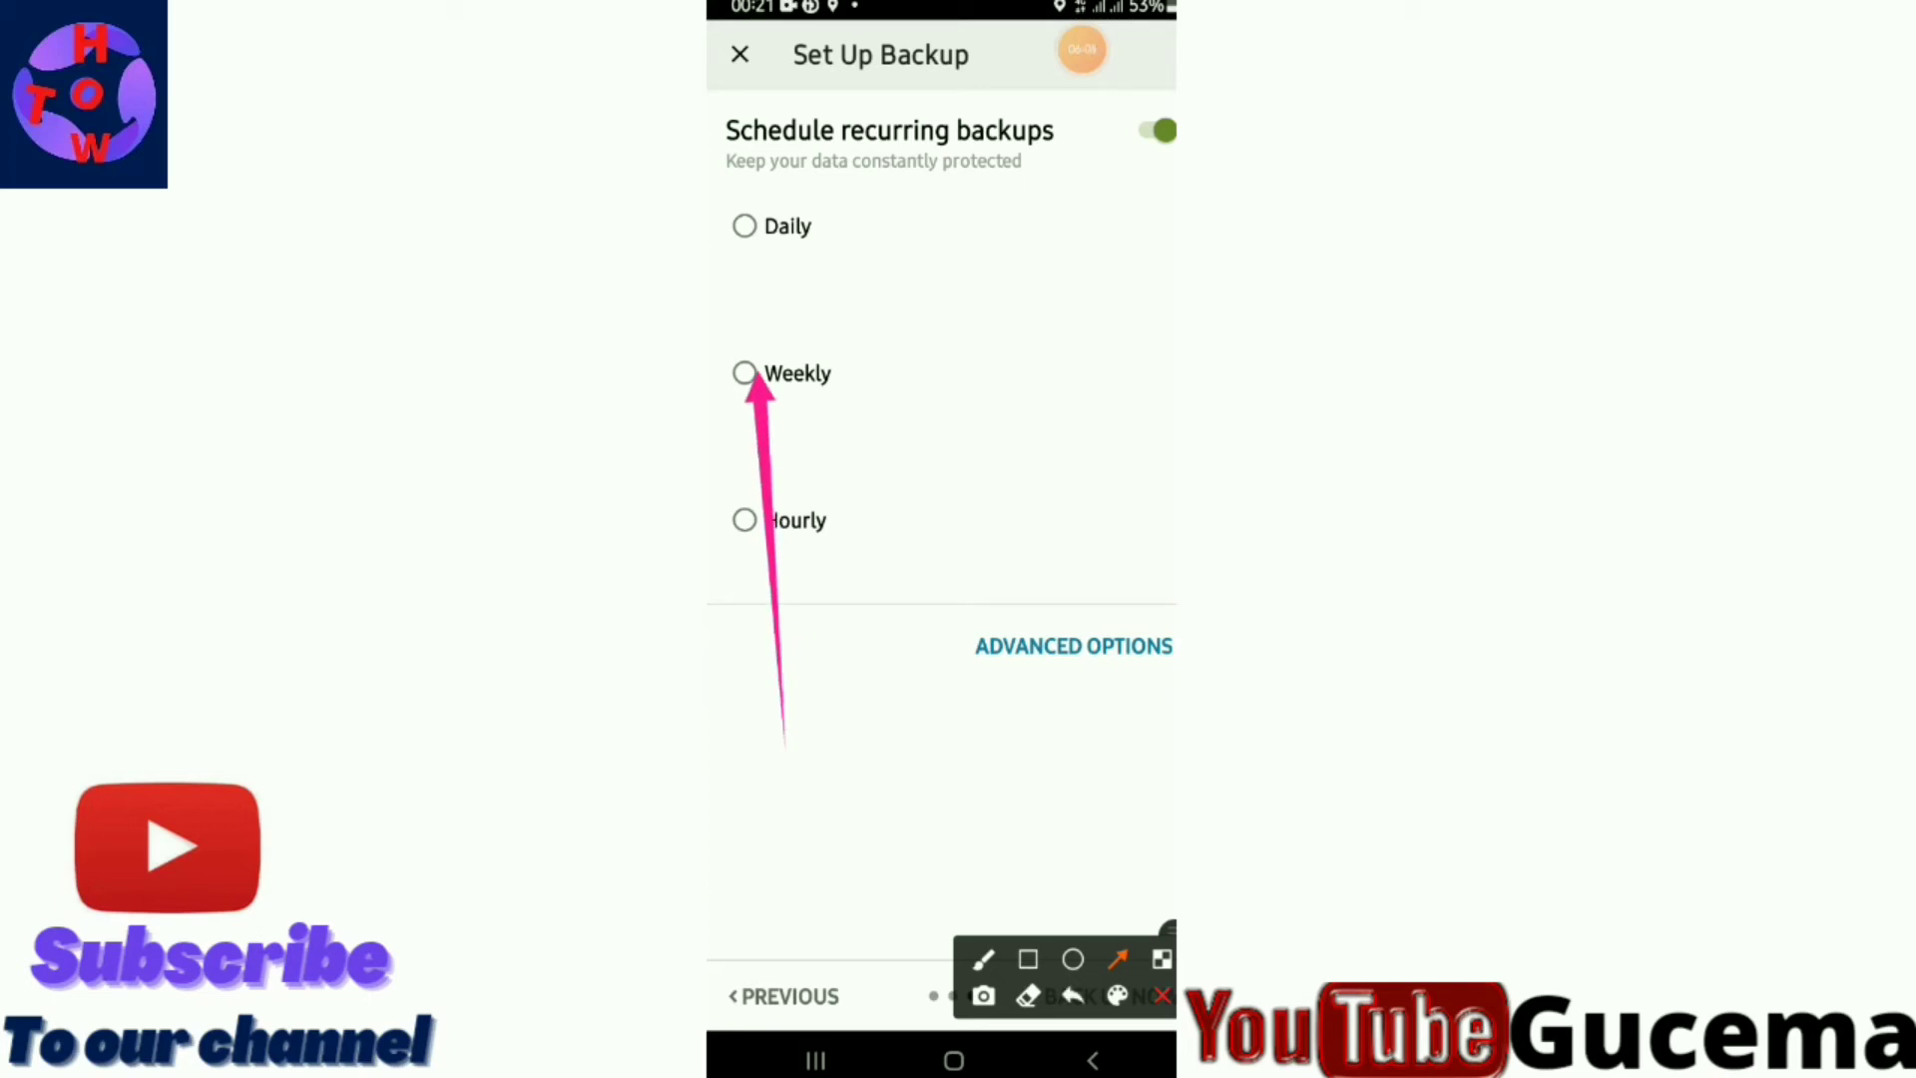
{"action": "left_click", "coordinate": [1162, 996]}
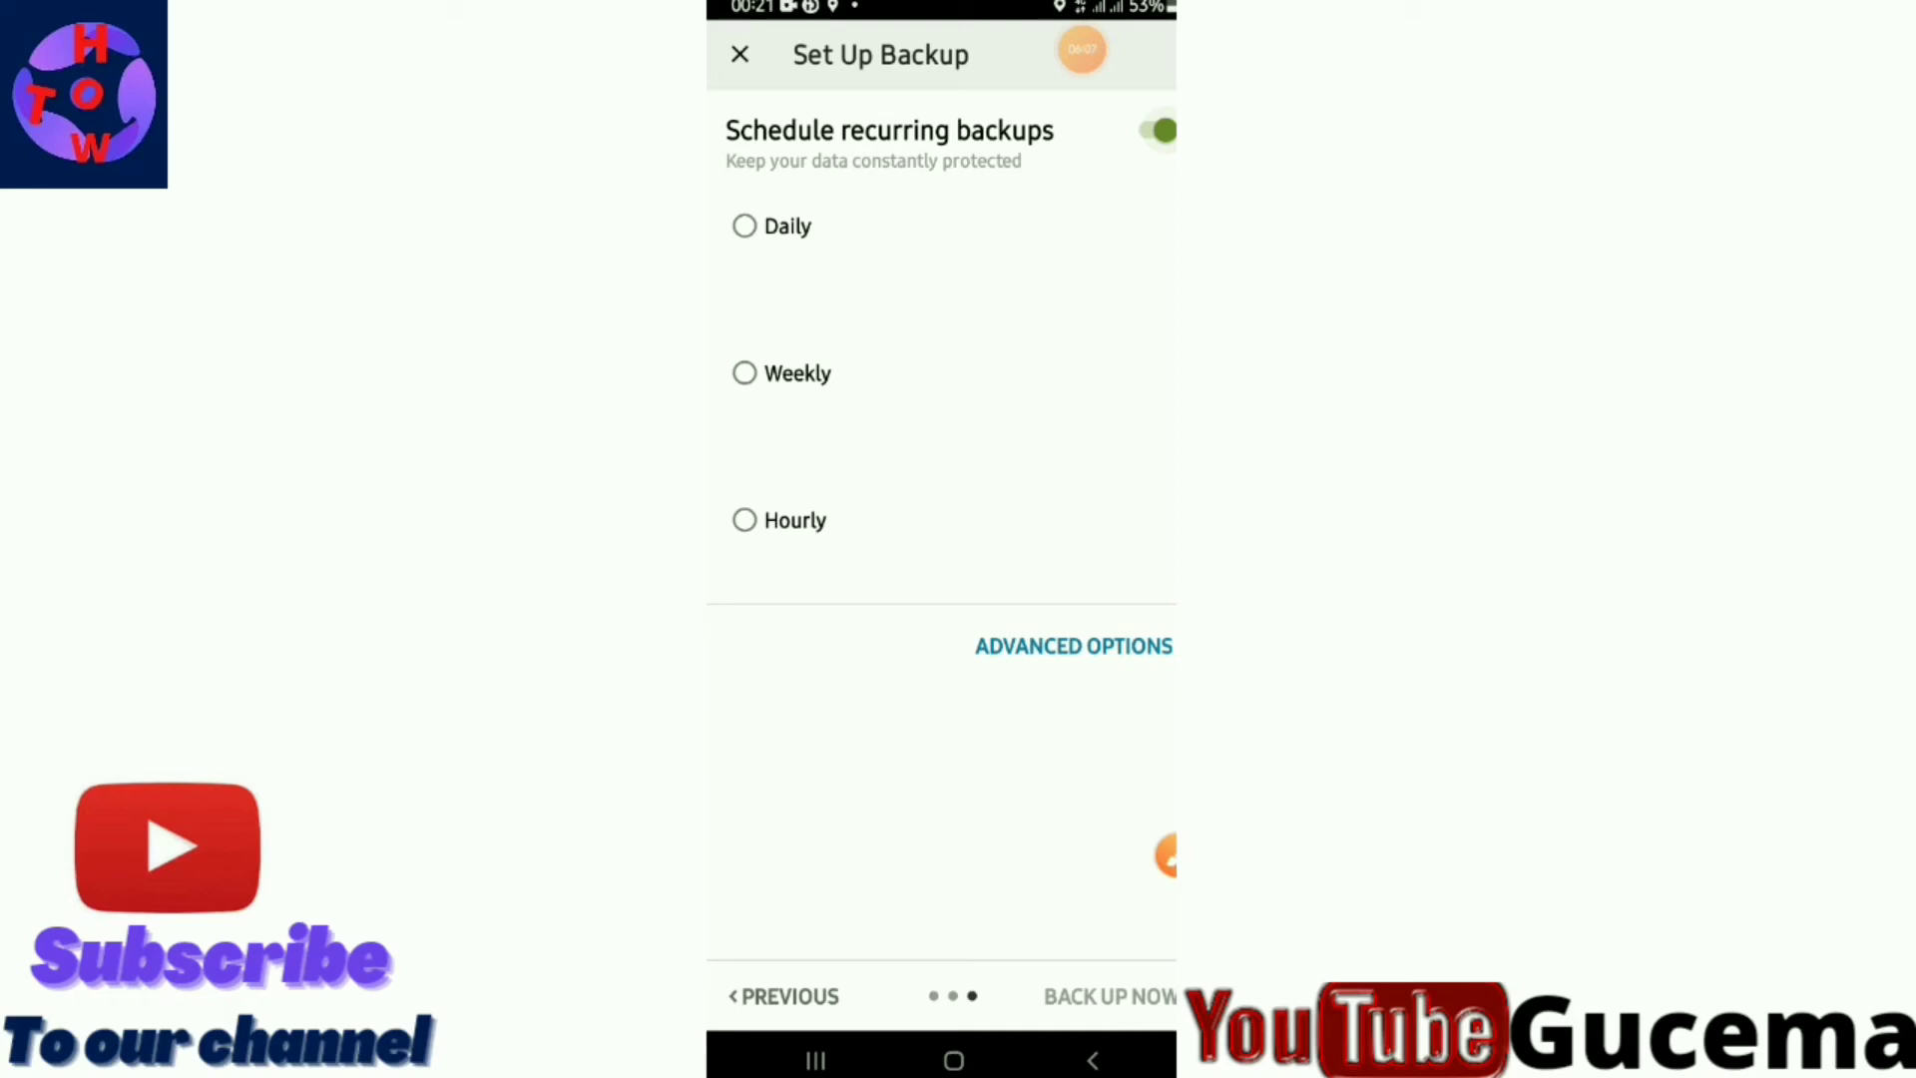
{"action": "left_click", "coordinate": [745, 374]}
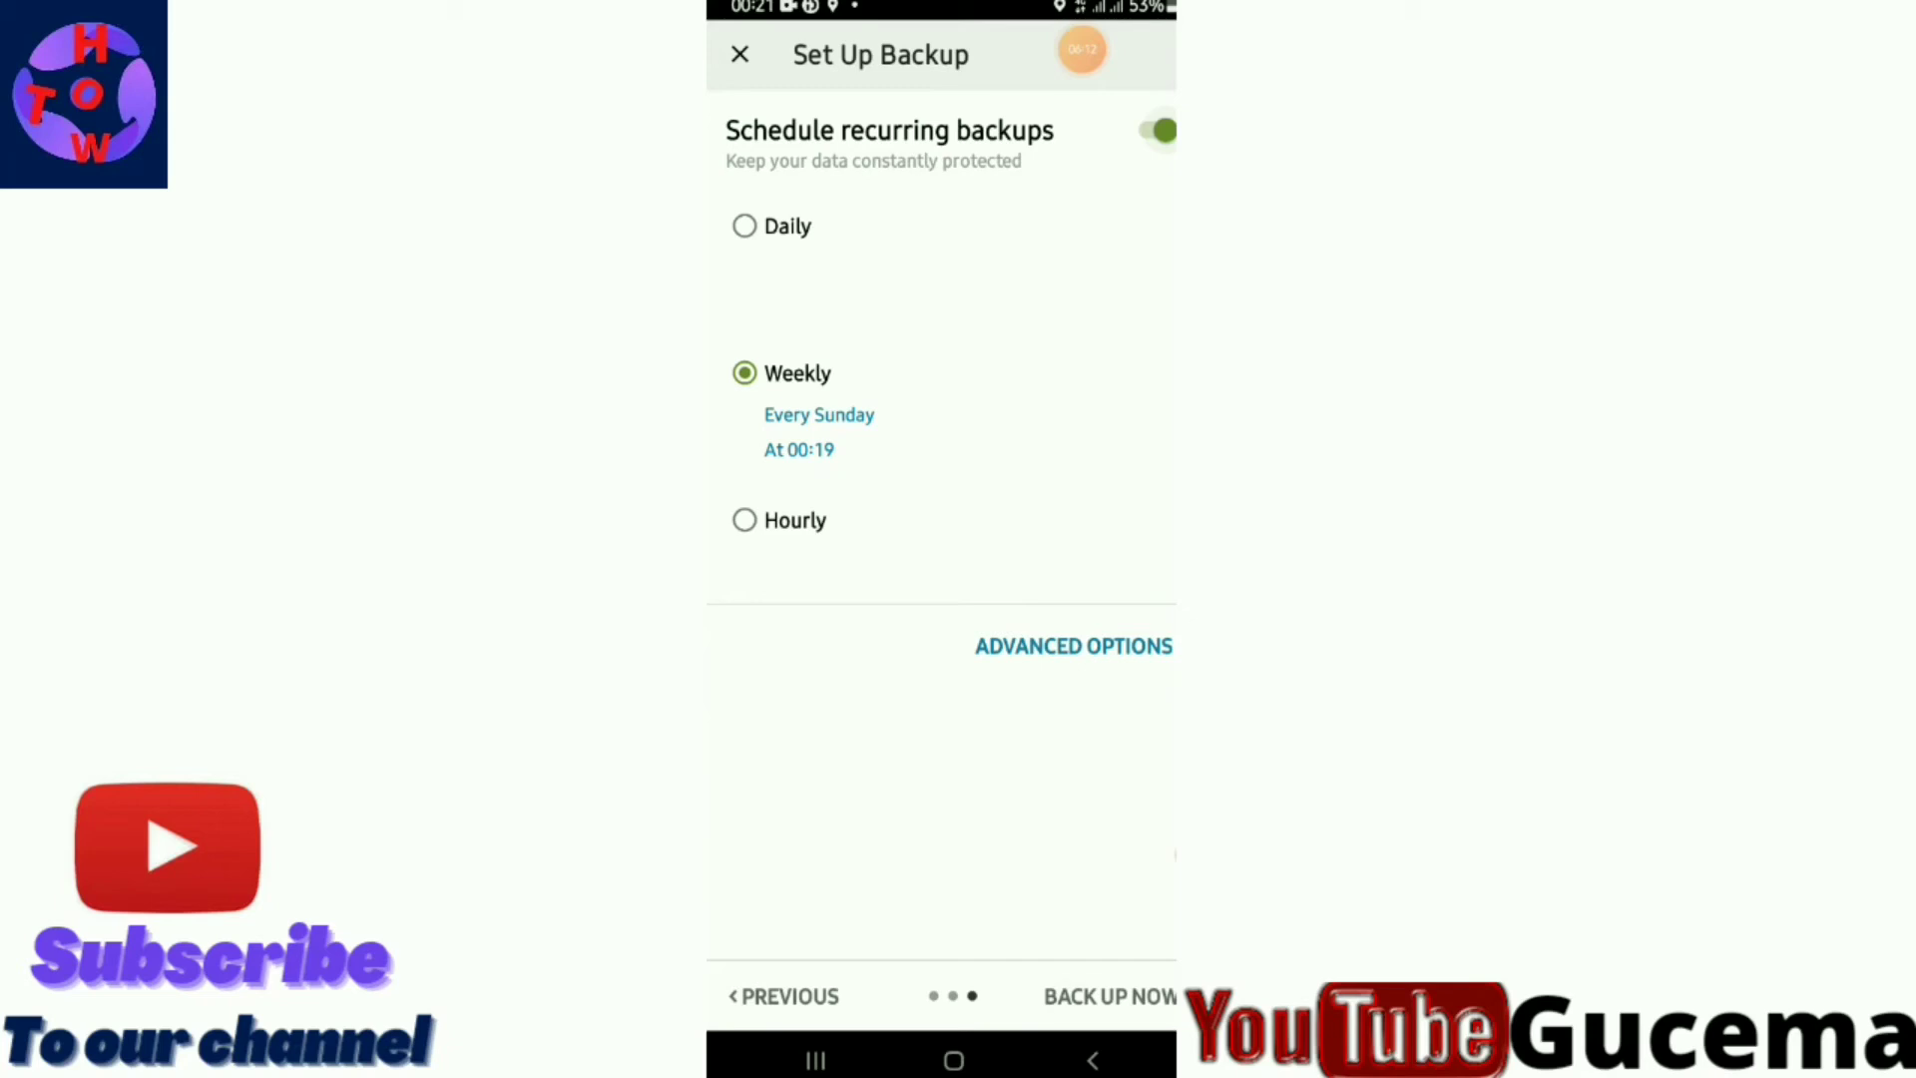
{"action": "left_click", "coordinate": [1111, 996]}
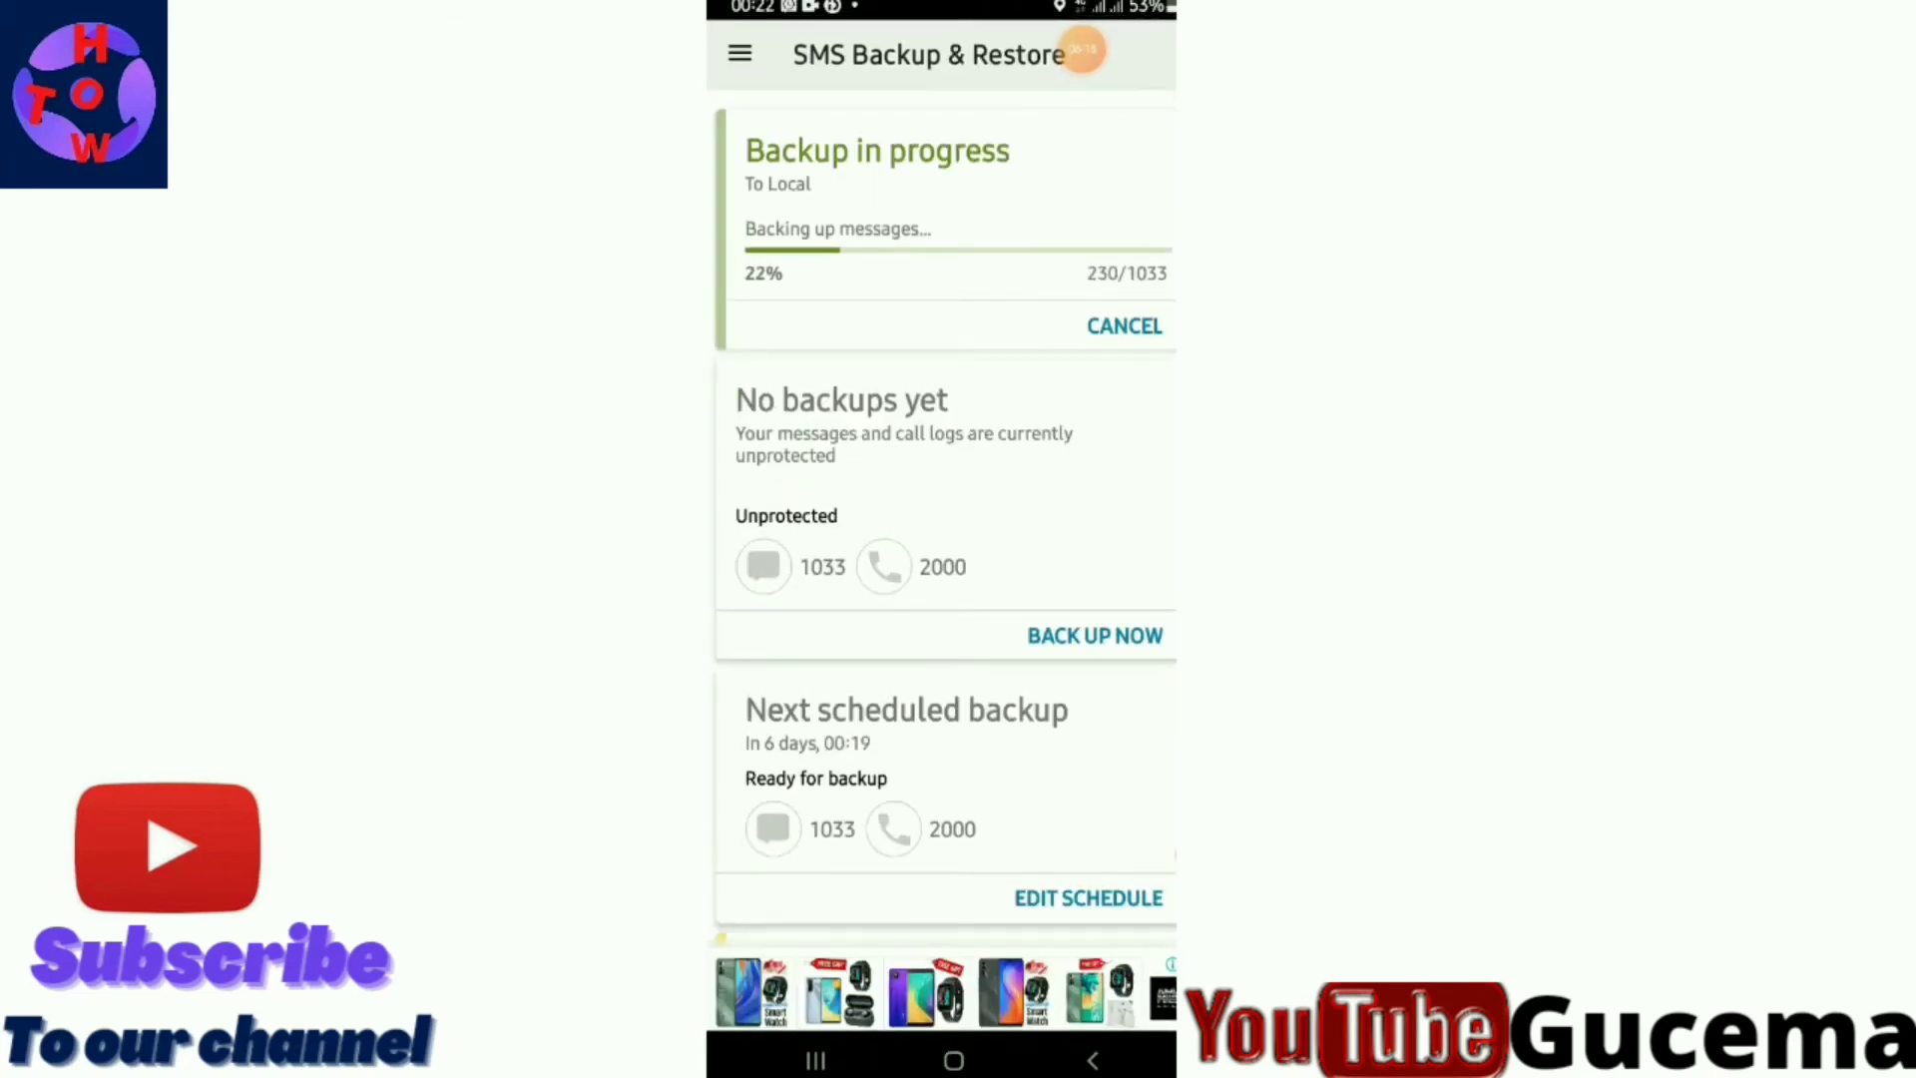
{"action": "left_click", "coordinate": [1162, 857]}
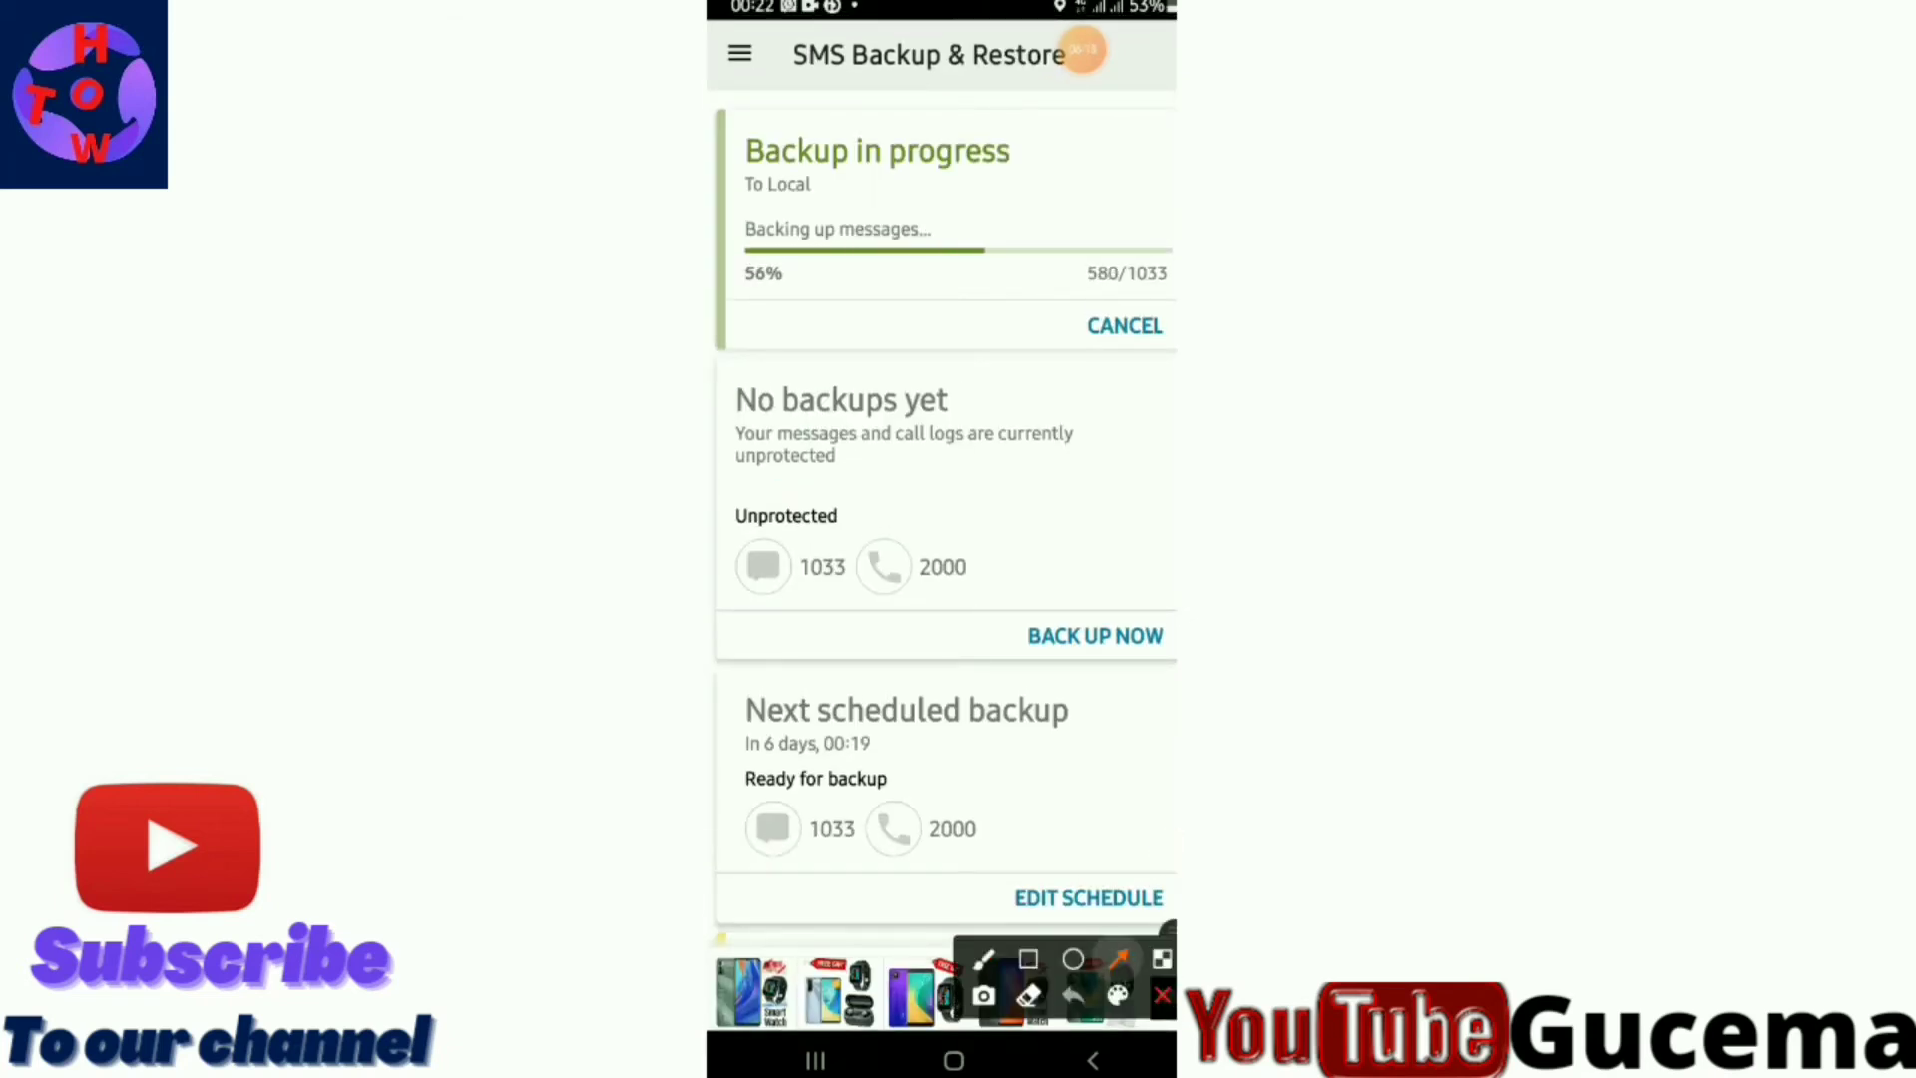
{"action": "mouse_move", "coordinate": [796, 753]}
{"action": "left_mouse_down"}
{"action": "mouse_move", "coordinate": [812, 415]}
{"action": "mouse_move", "coordinate": [848, 267]}
{"action": "left_mouse_up"}
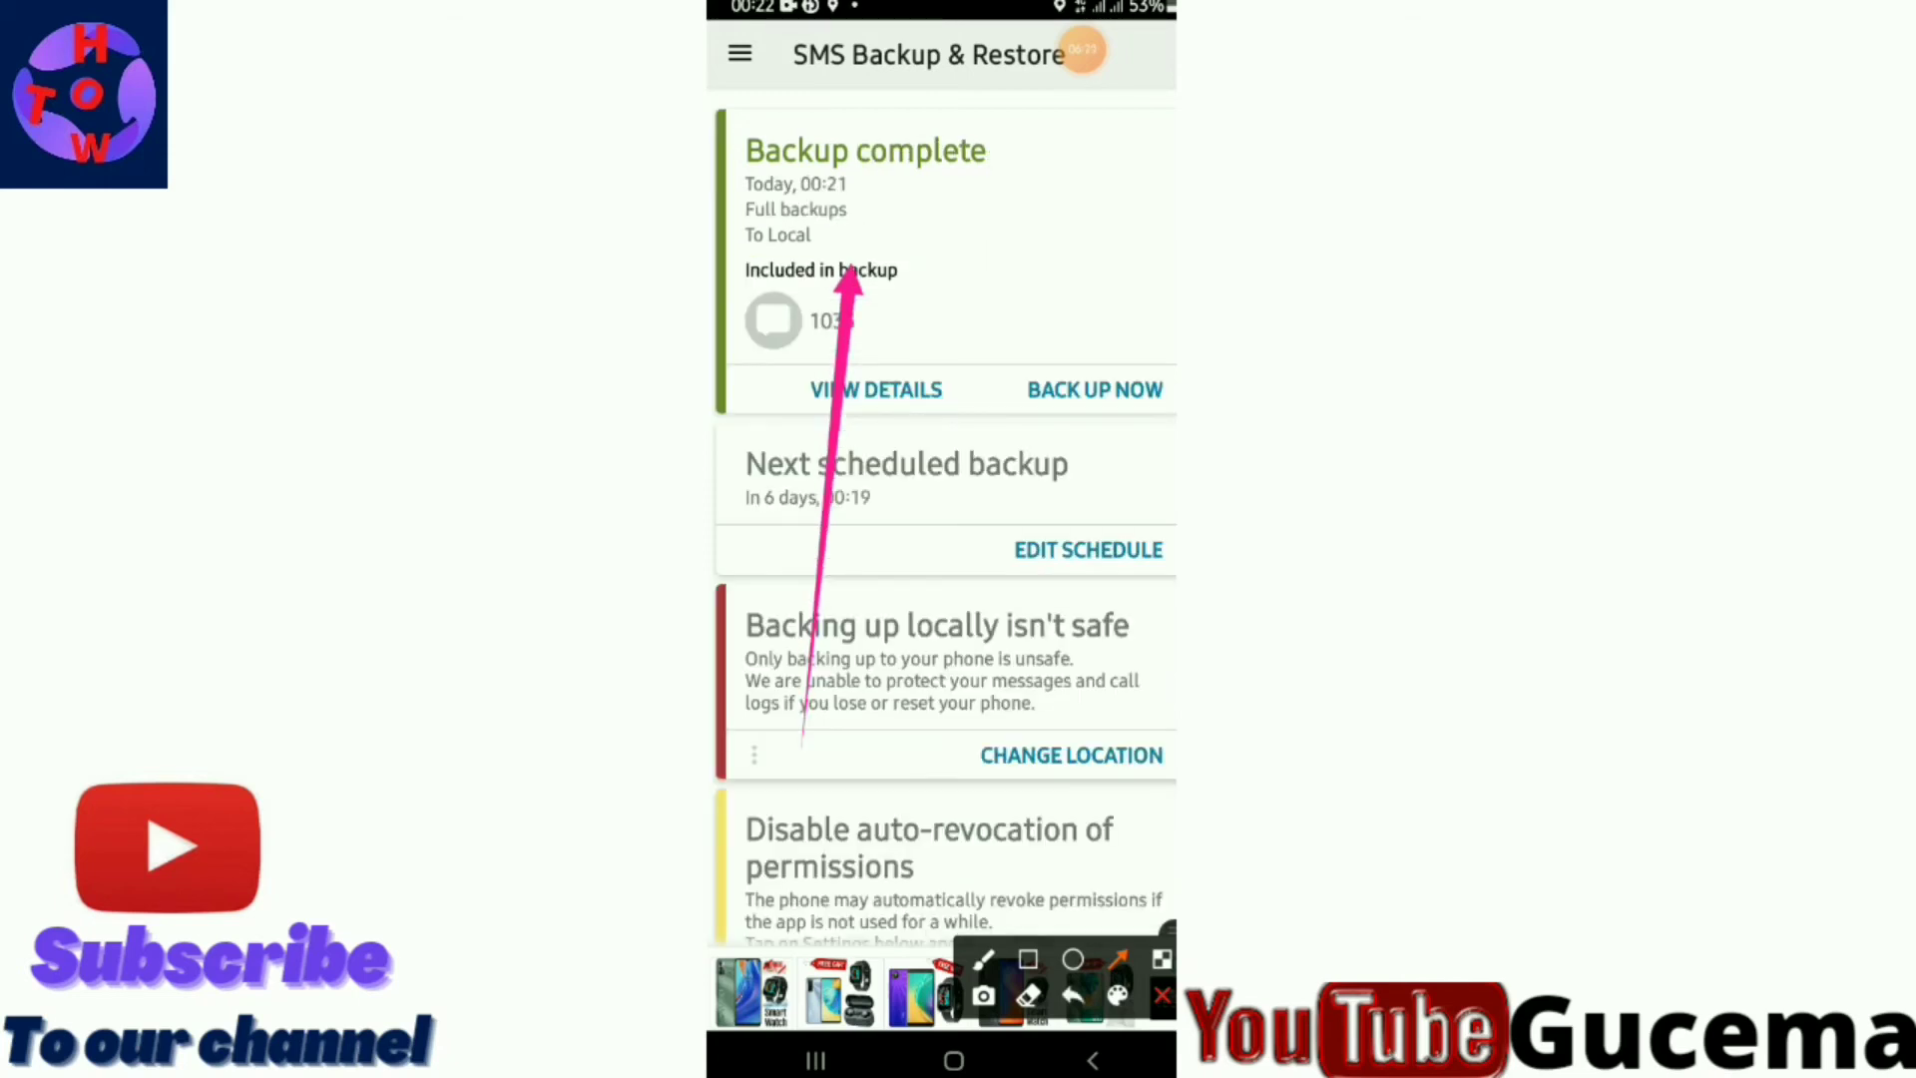
{"action": "left_click", "coordinate": [1162, 995]}
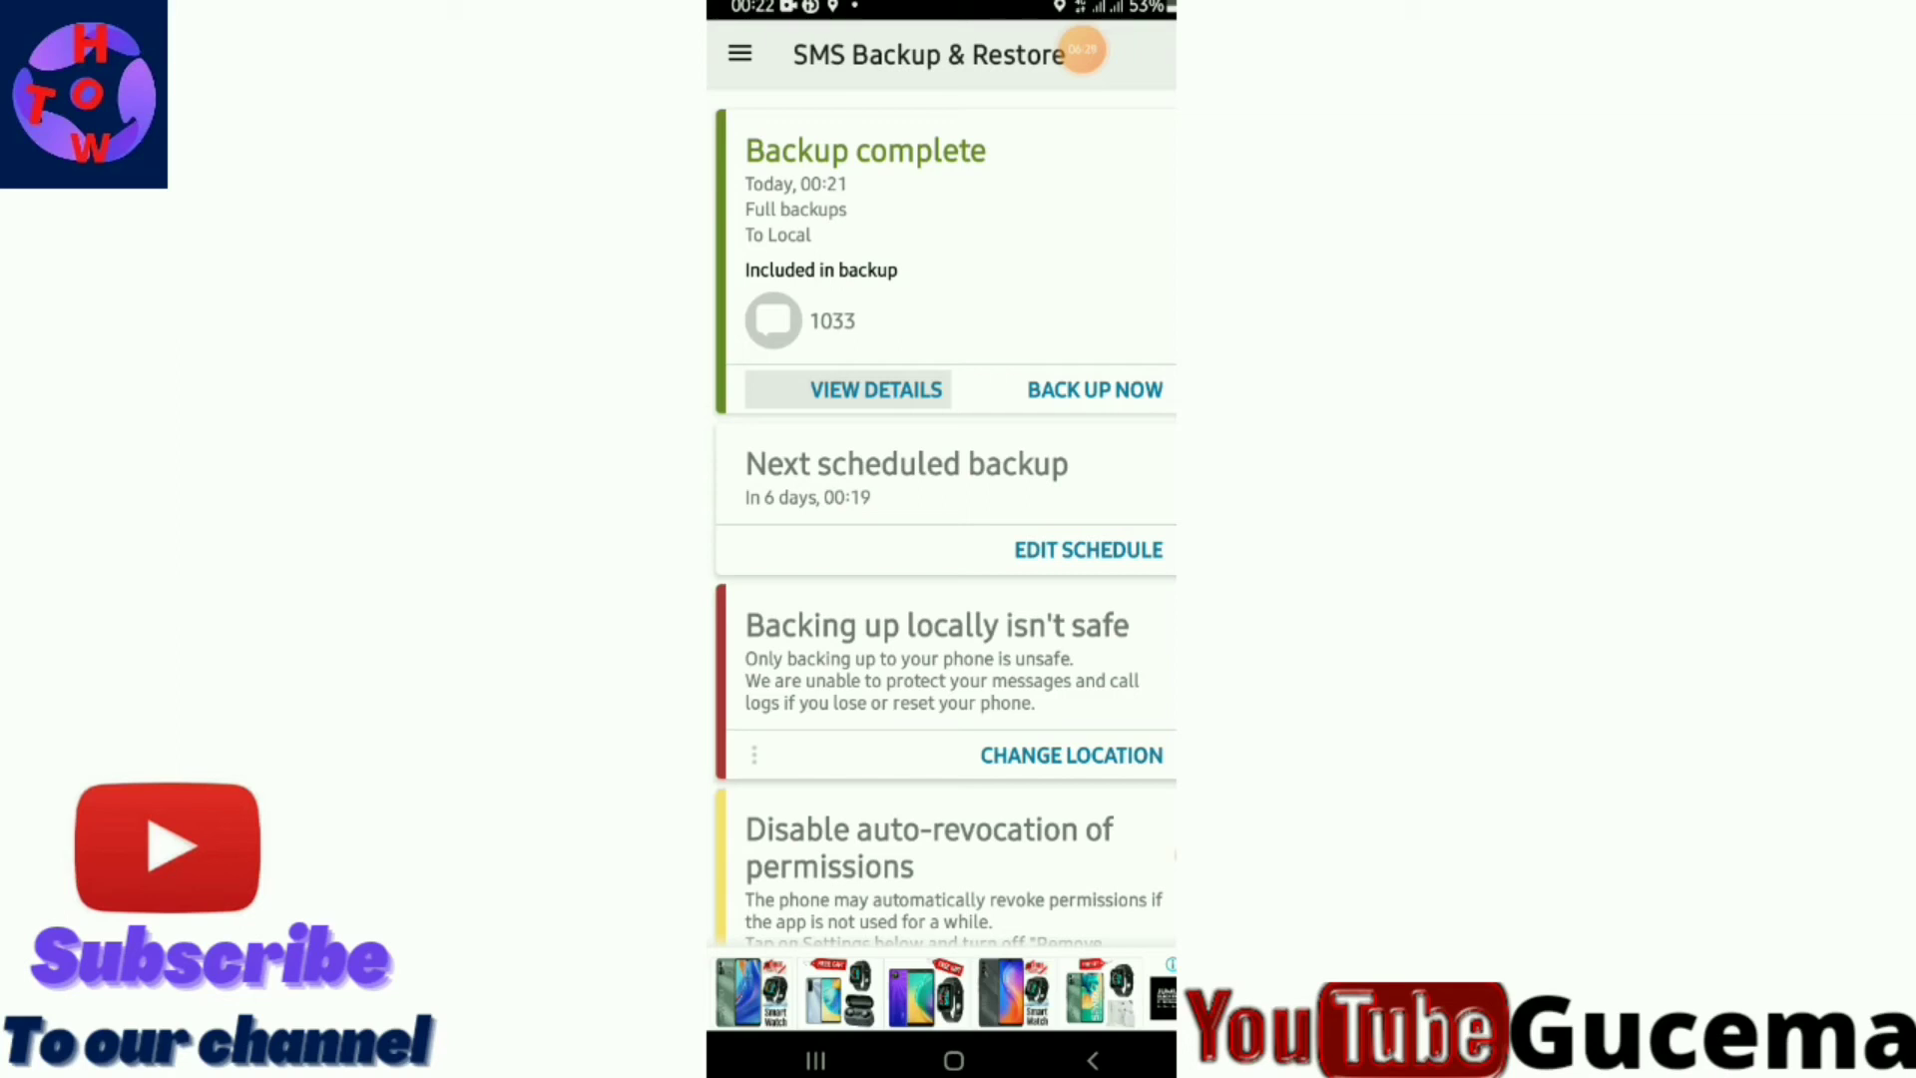
{"action": "left_click", "coordinate": [1167, 855]}
{"action": "left_click", "coordinate": [1117, 959]}
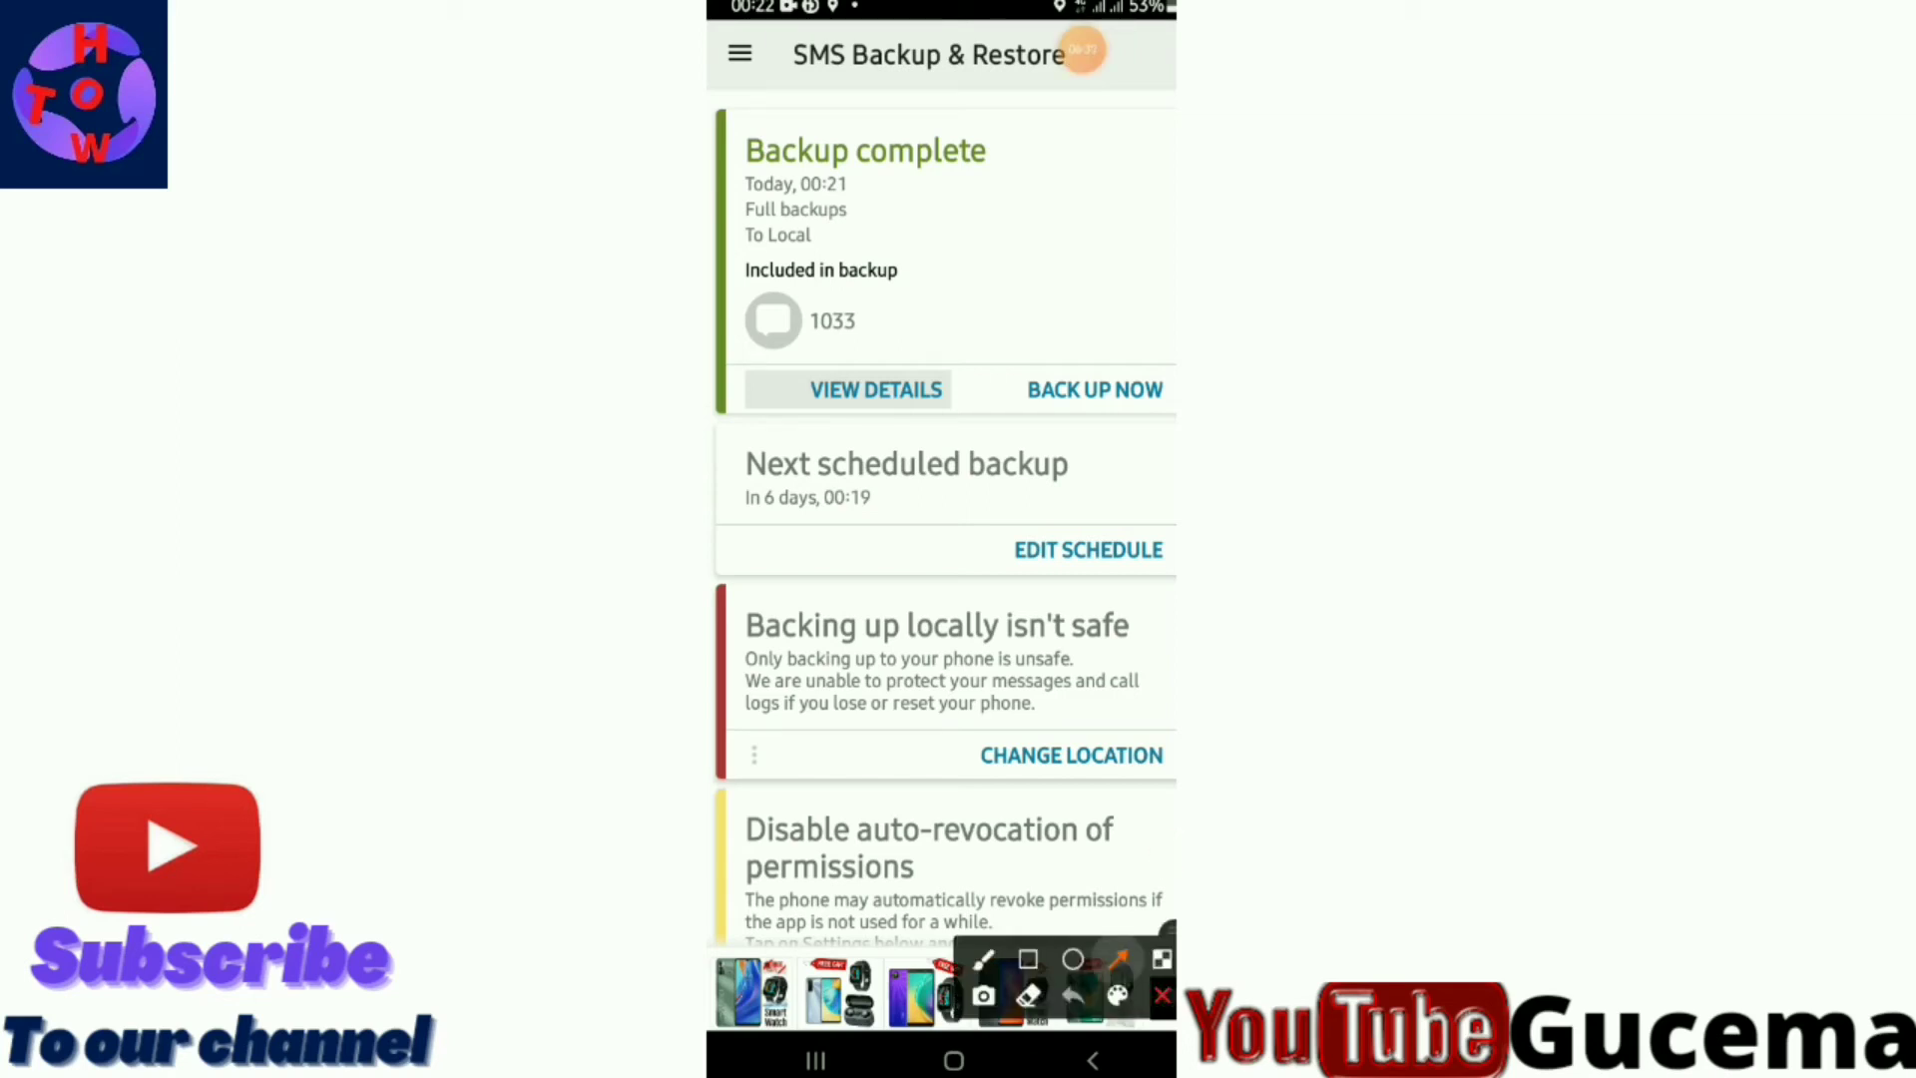
{"action": "mouse_move", "coordinate": [879, 599]}
{"action": "left_mouse_down"}
{"action": "mouse_move", "coordinate": [843, 343]}
{"action": "mouse_move", "coordinate": [770, 86]}
{"action": "mouse_move", "coordinate": [782, 39]}
{"action": "mouse_move", "coordinate": [739, 58]}
{"action": "left_mouse_up"}
Reach the Restore feature from the app's hamburger menu.
{"action": "left_click", "coordinate": [1162, 995]}
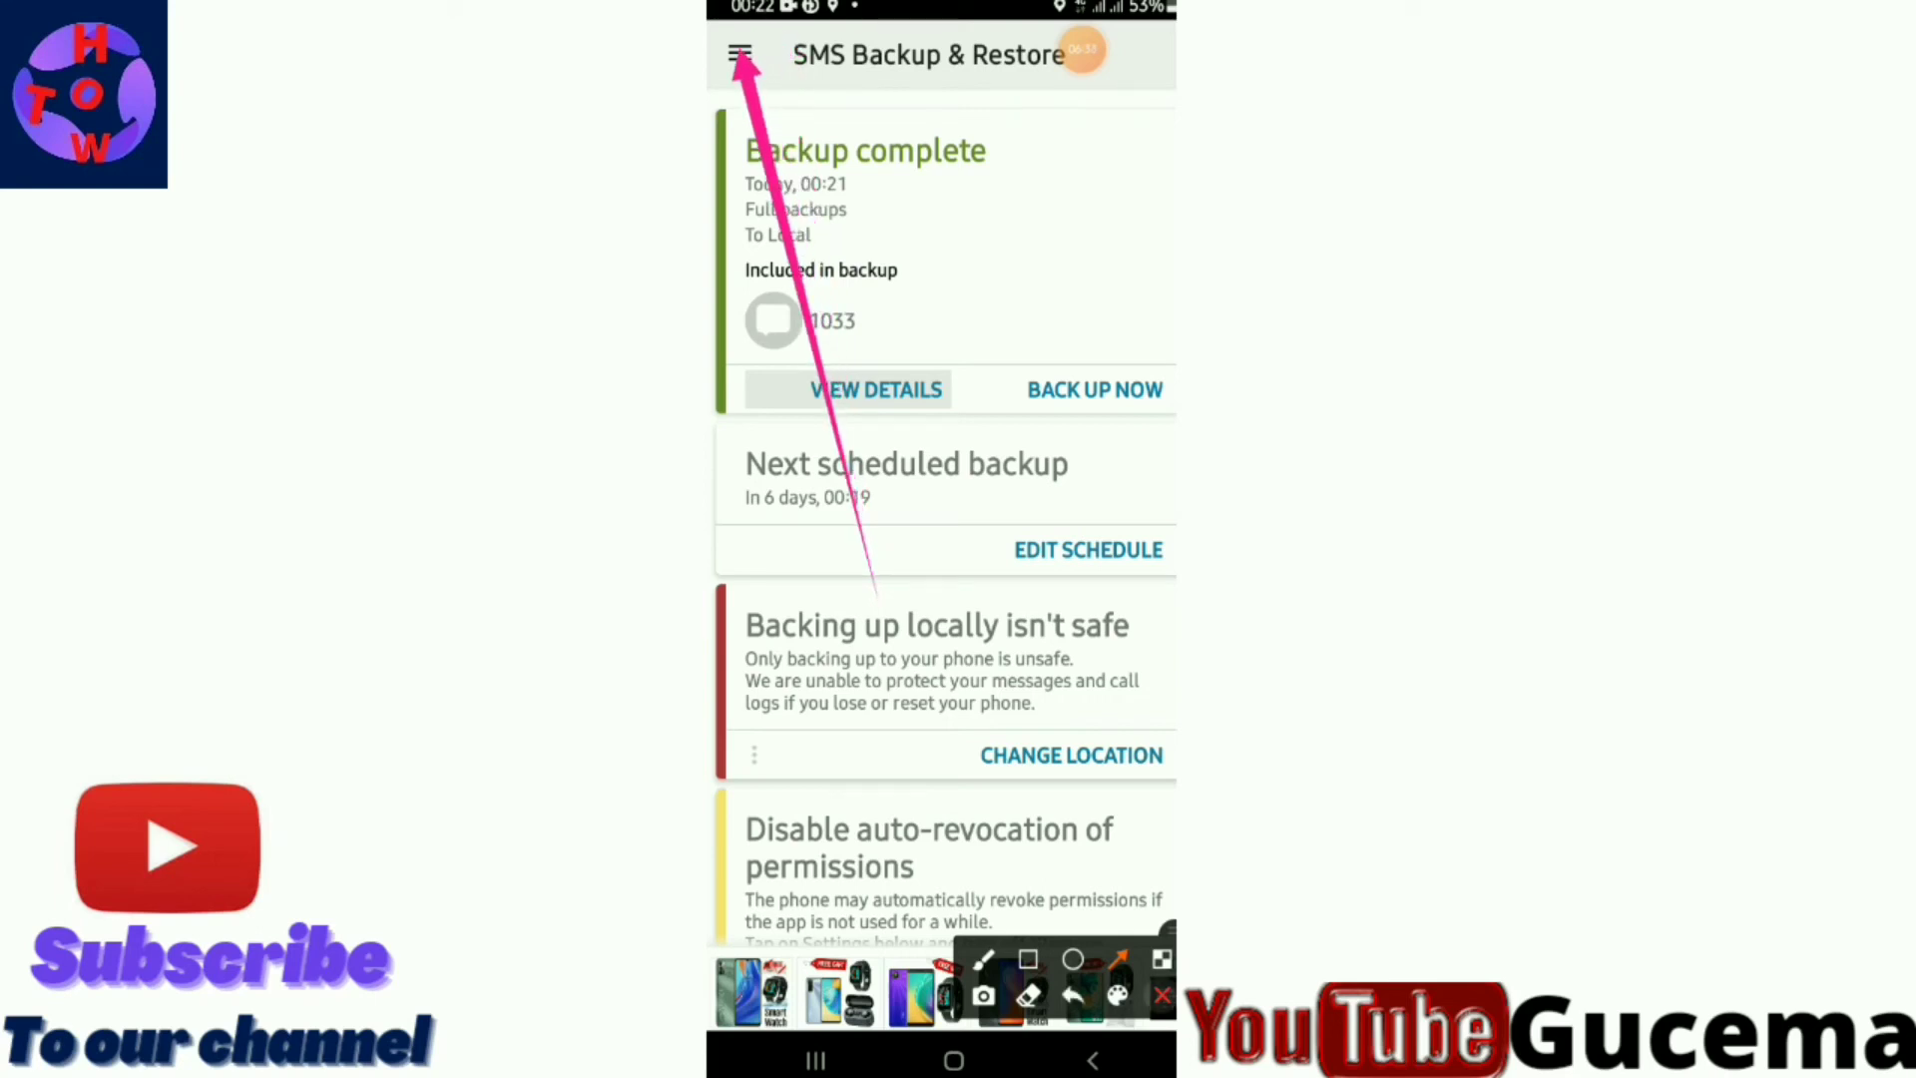
{"action": "left_click", "coordinate": [739, 54]}
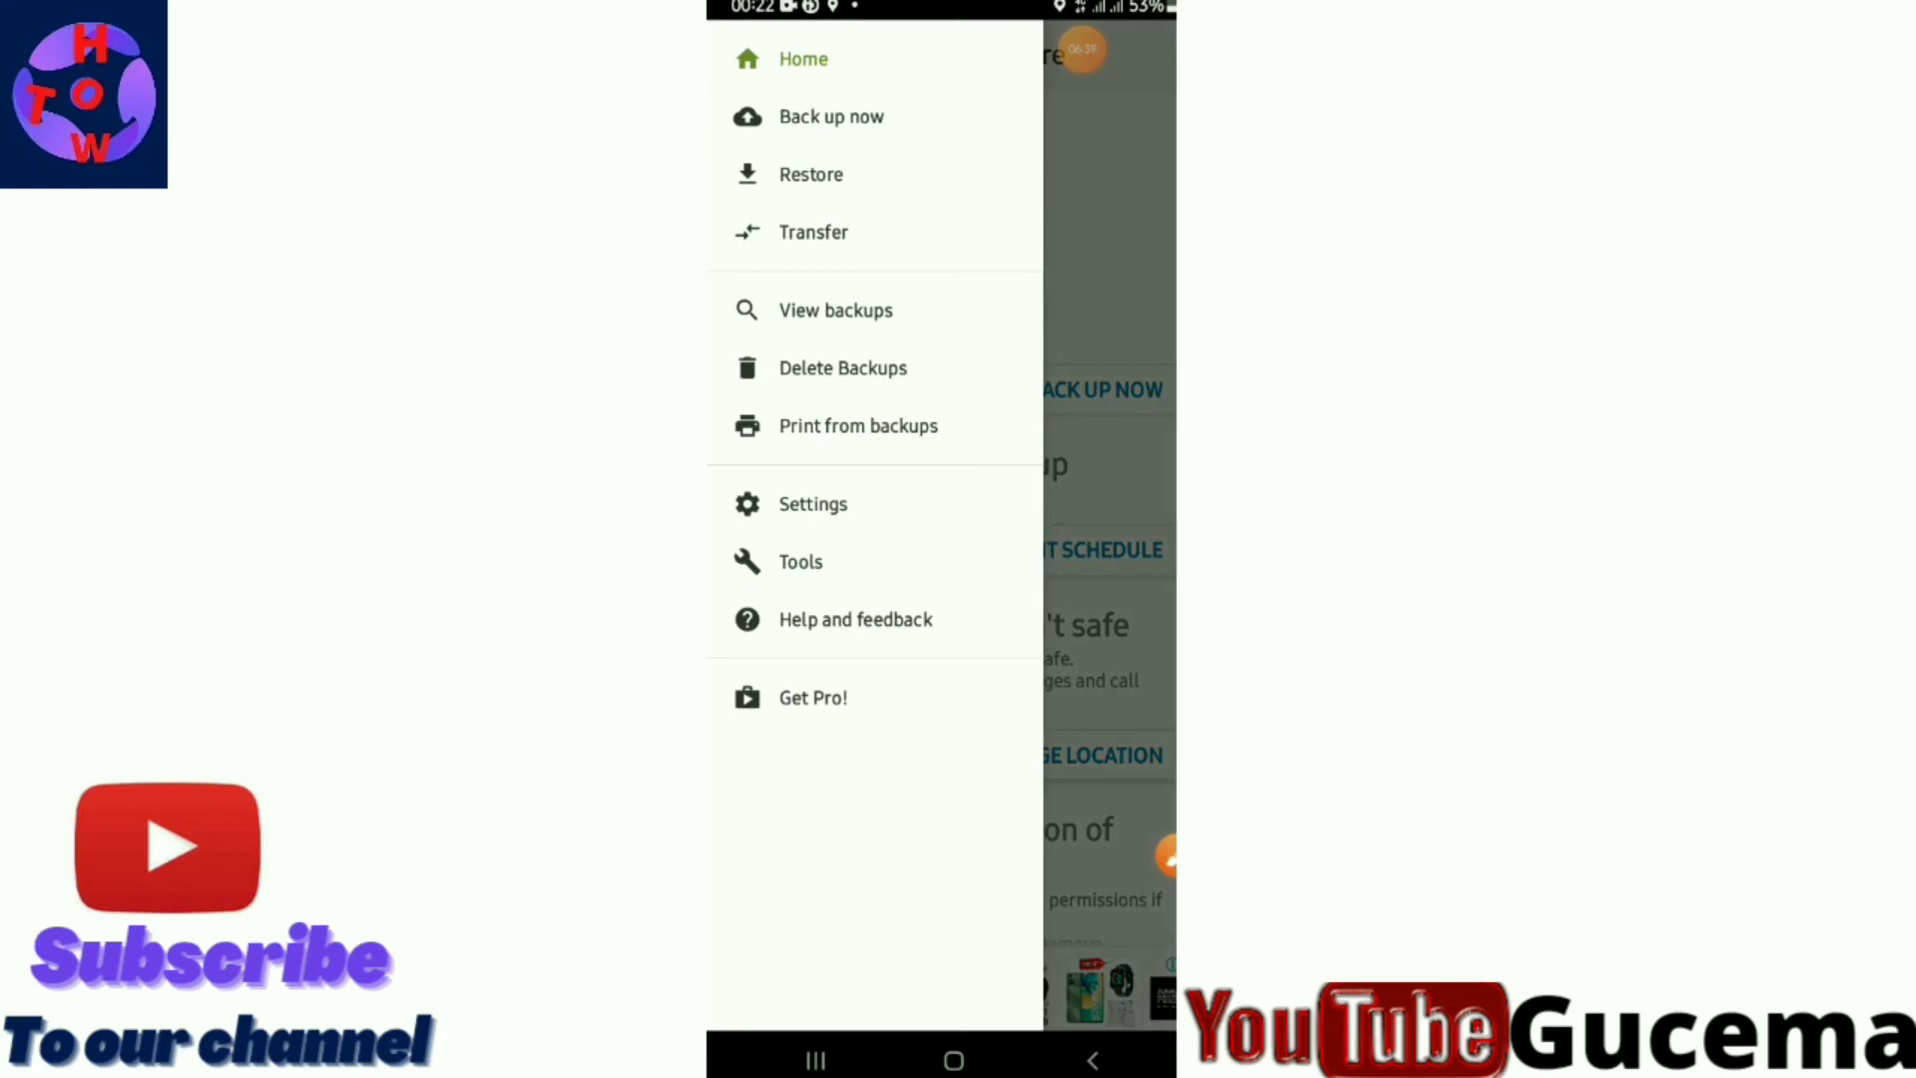
{"action": "left_click", "coordinate": [1166, 854]}
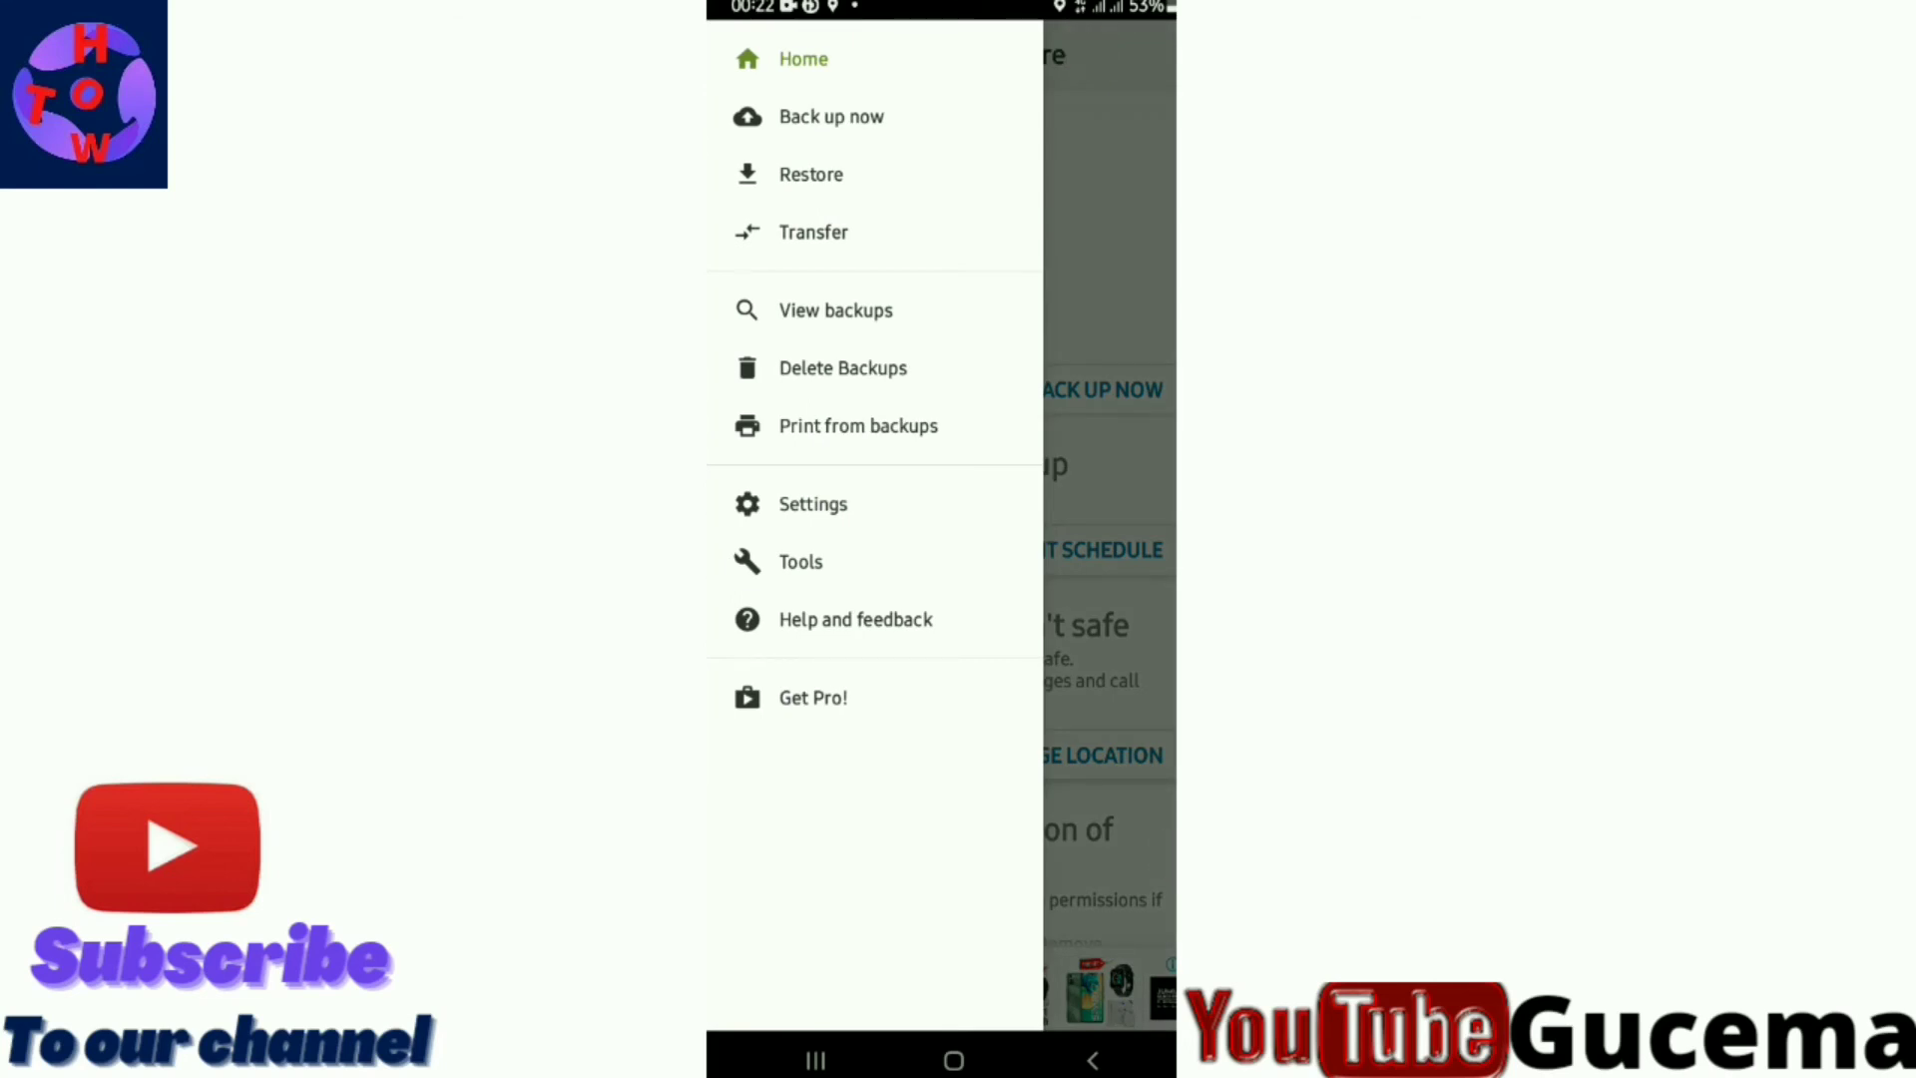
{"action": "left_click", "coordinate": [1118, 959]}
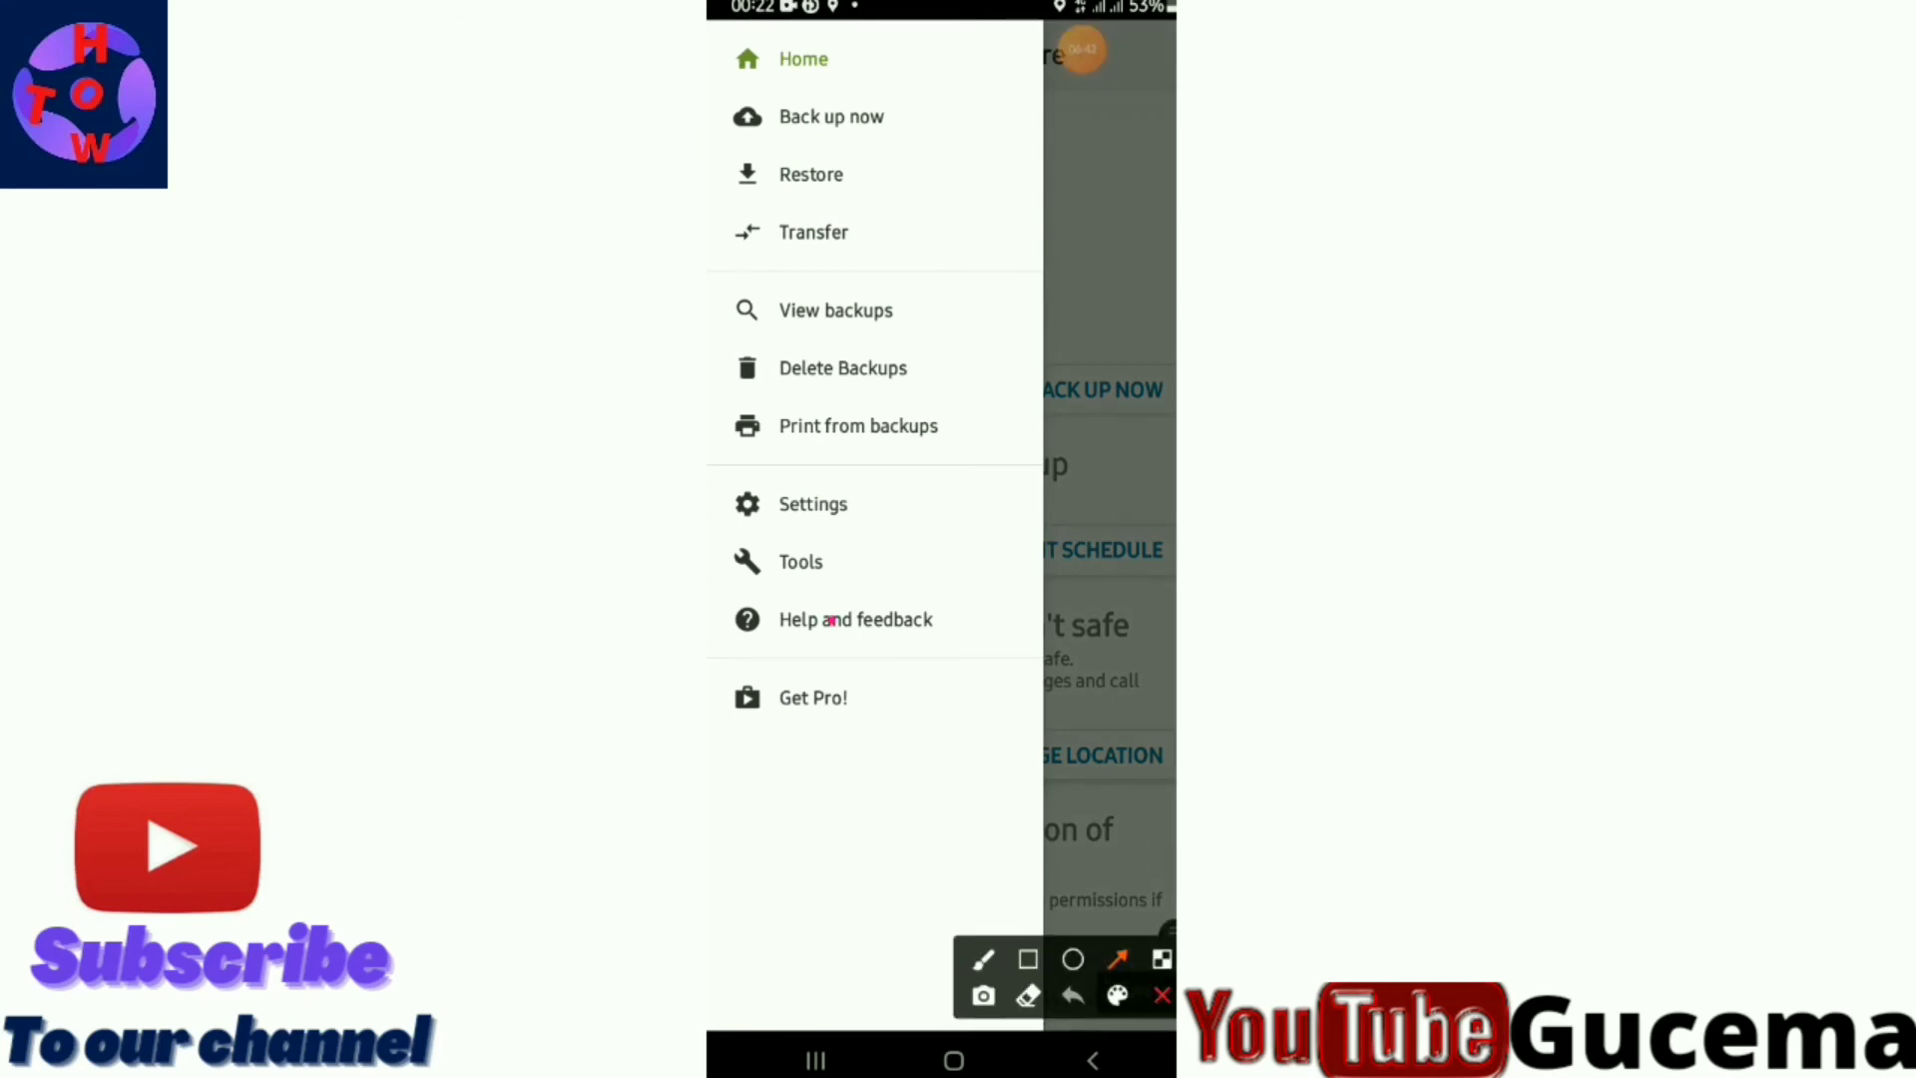
{"action": "left_click_drag", "start_coordinate": [828, 621], "coordinate": [792, 183]}
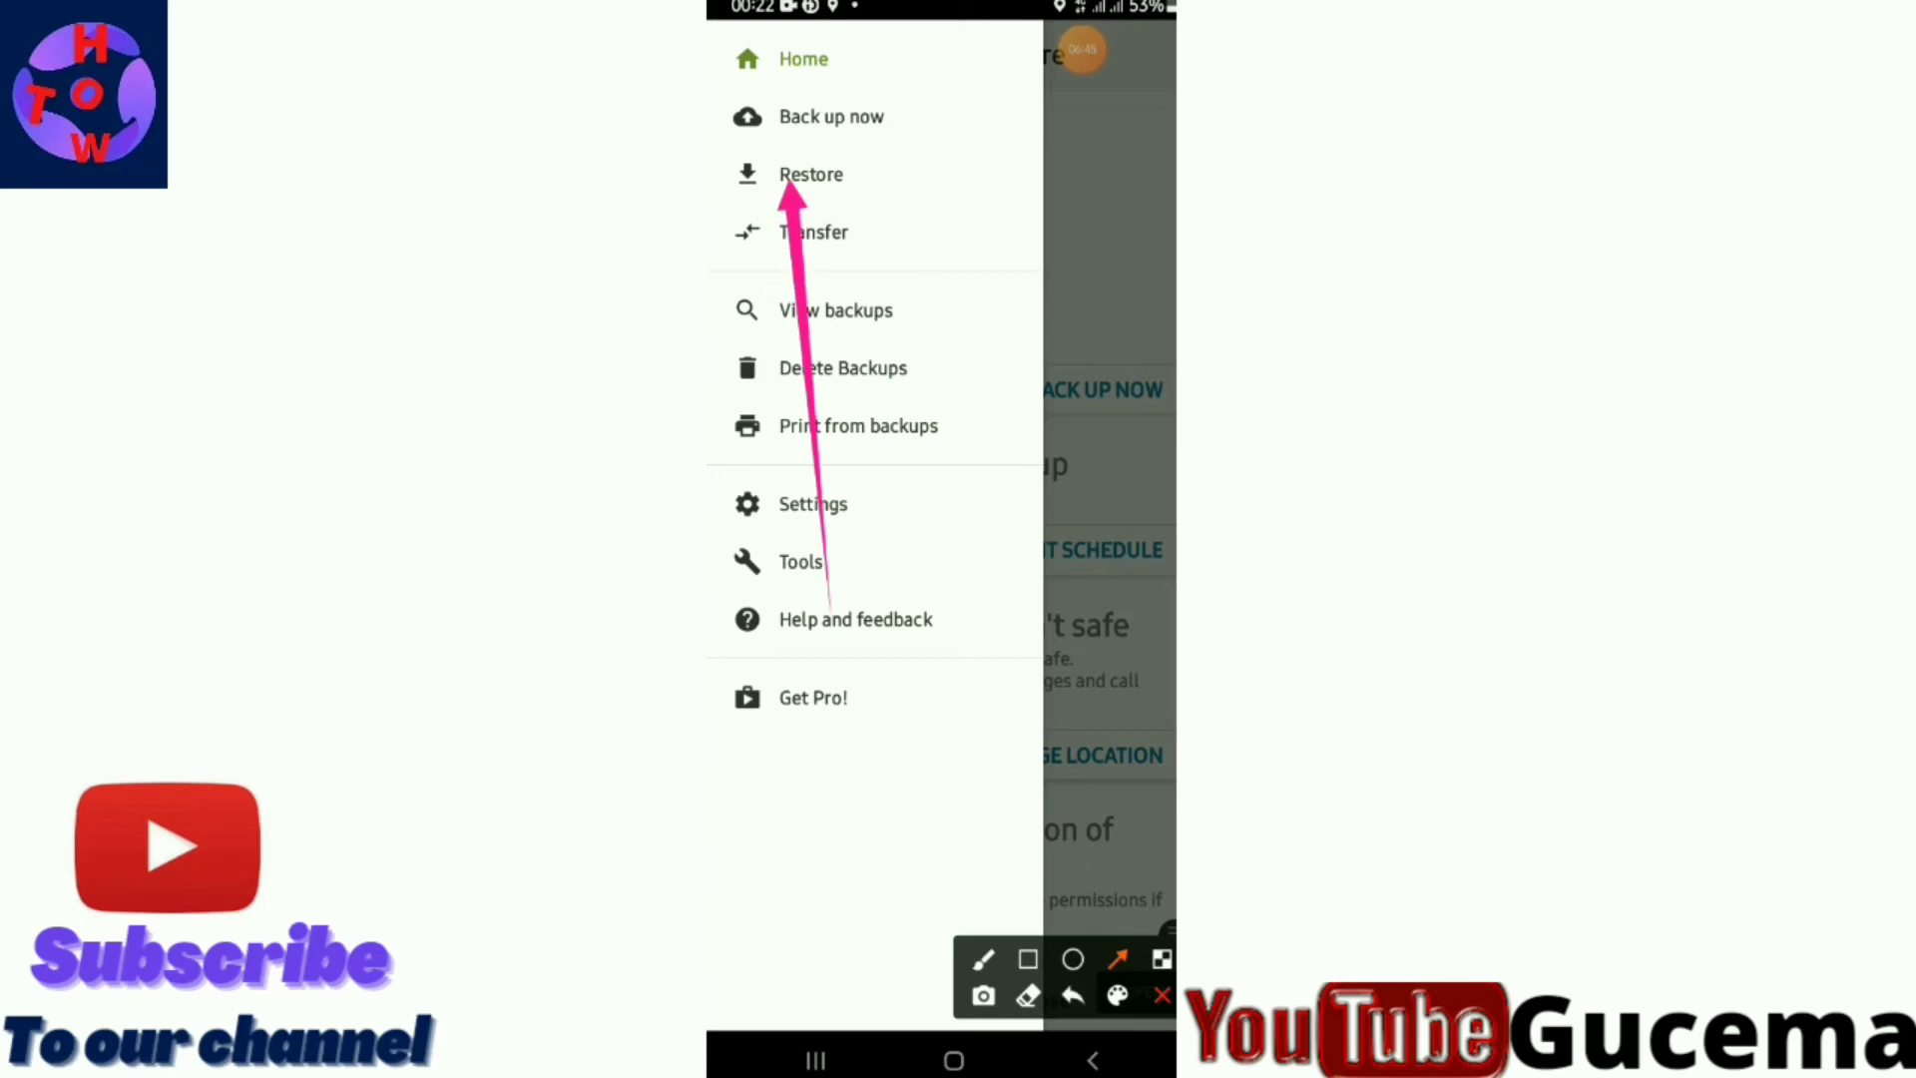
{"action": "left_click", "coordinate": [1161, 993]}
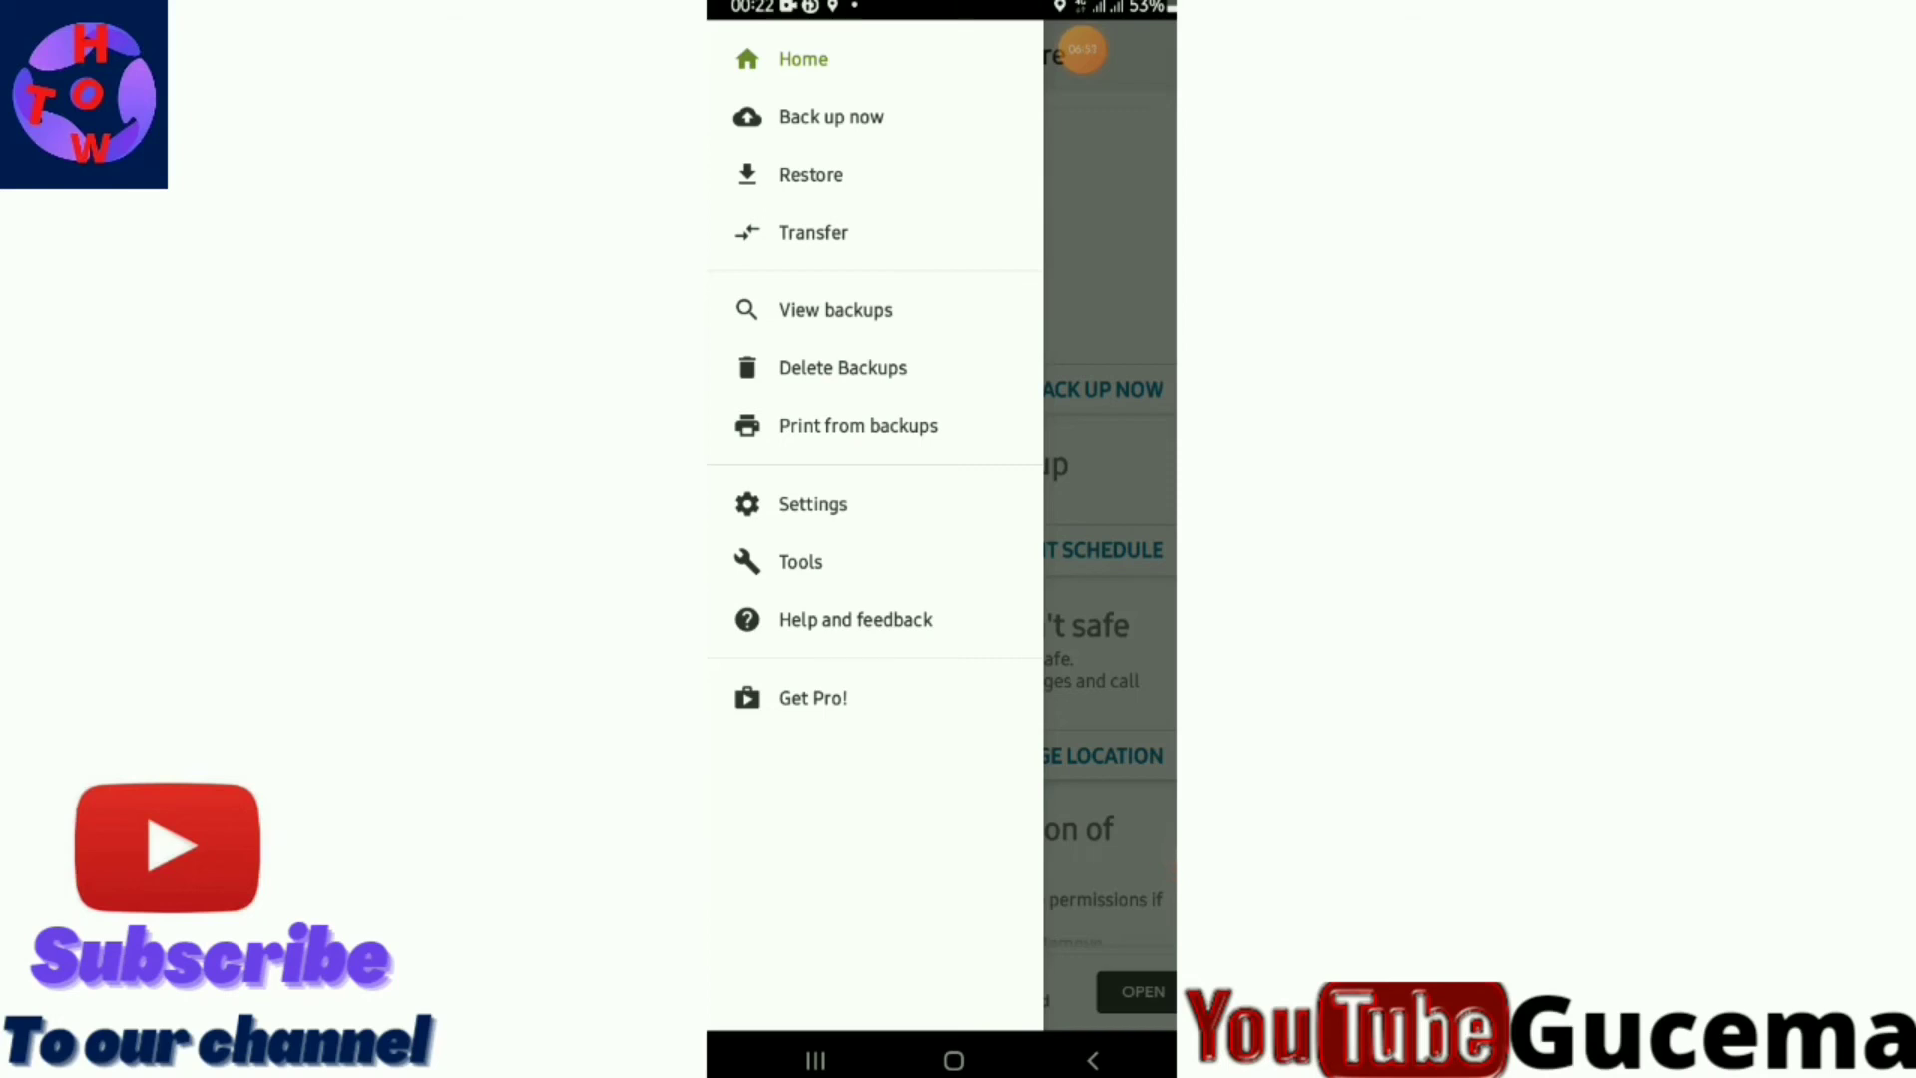
{"action": "left_click", "coordinate": [810, 174]}
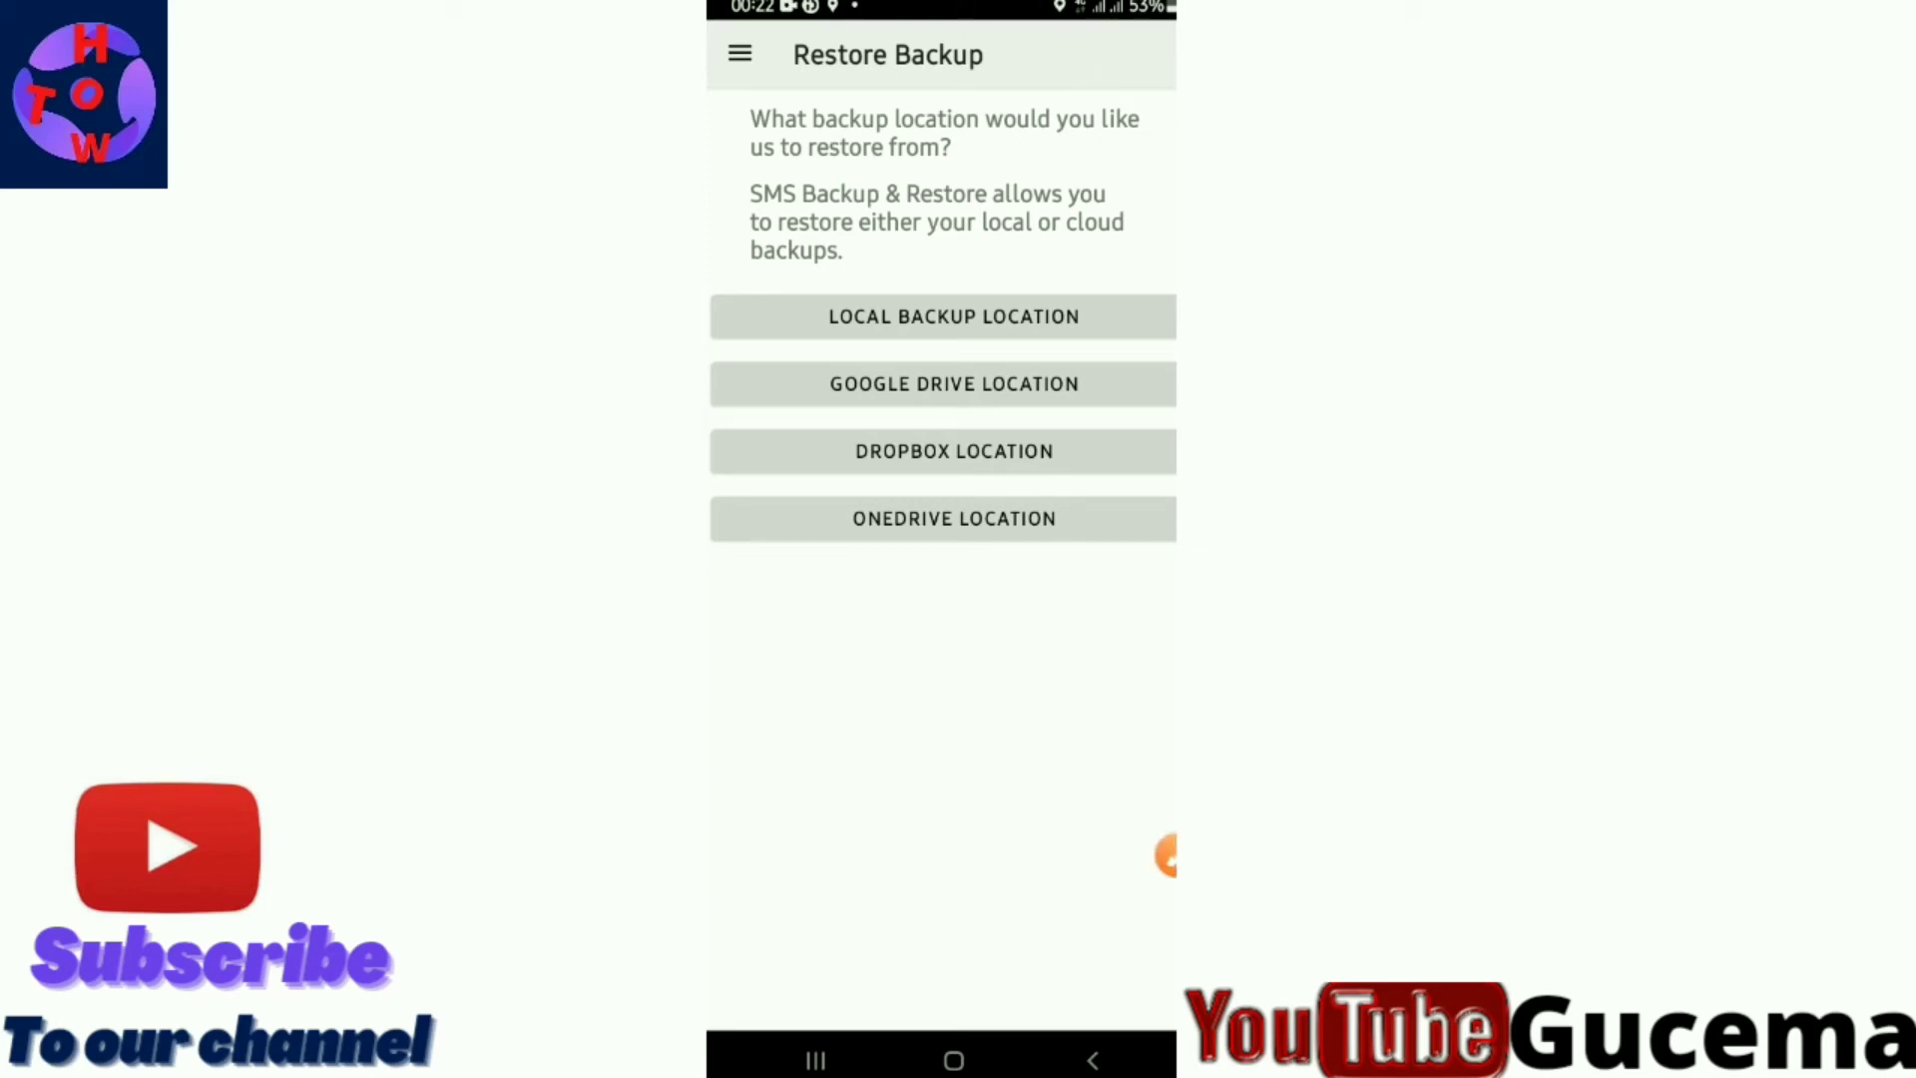
Choose the local backup location holding the 1033-message backup.
{"action": "left_click", "coordinate": [1164, 855]}
{"action": "left_click", "coordinate": [1118, 959]}
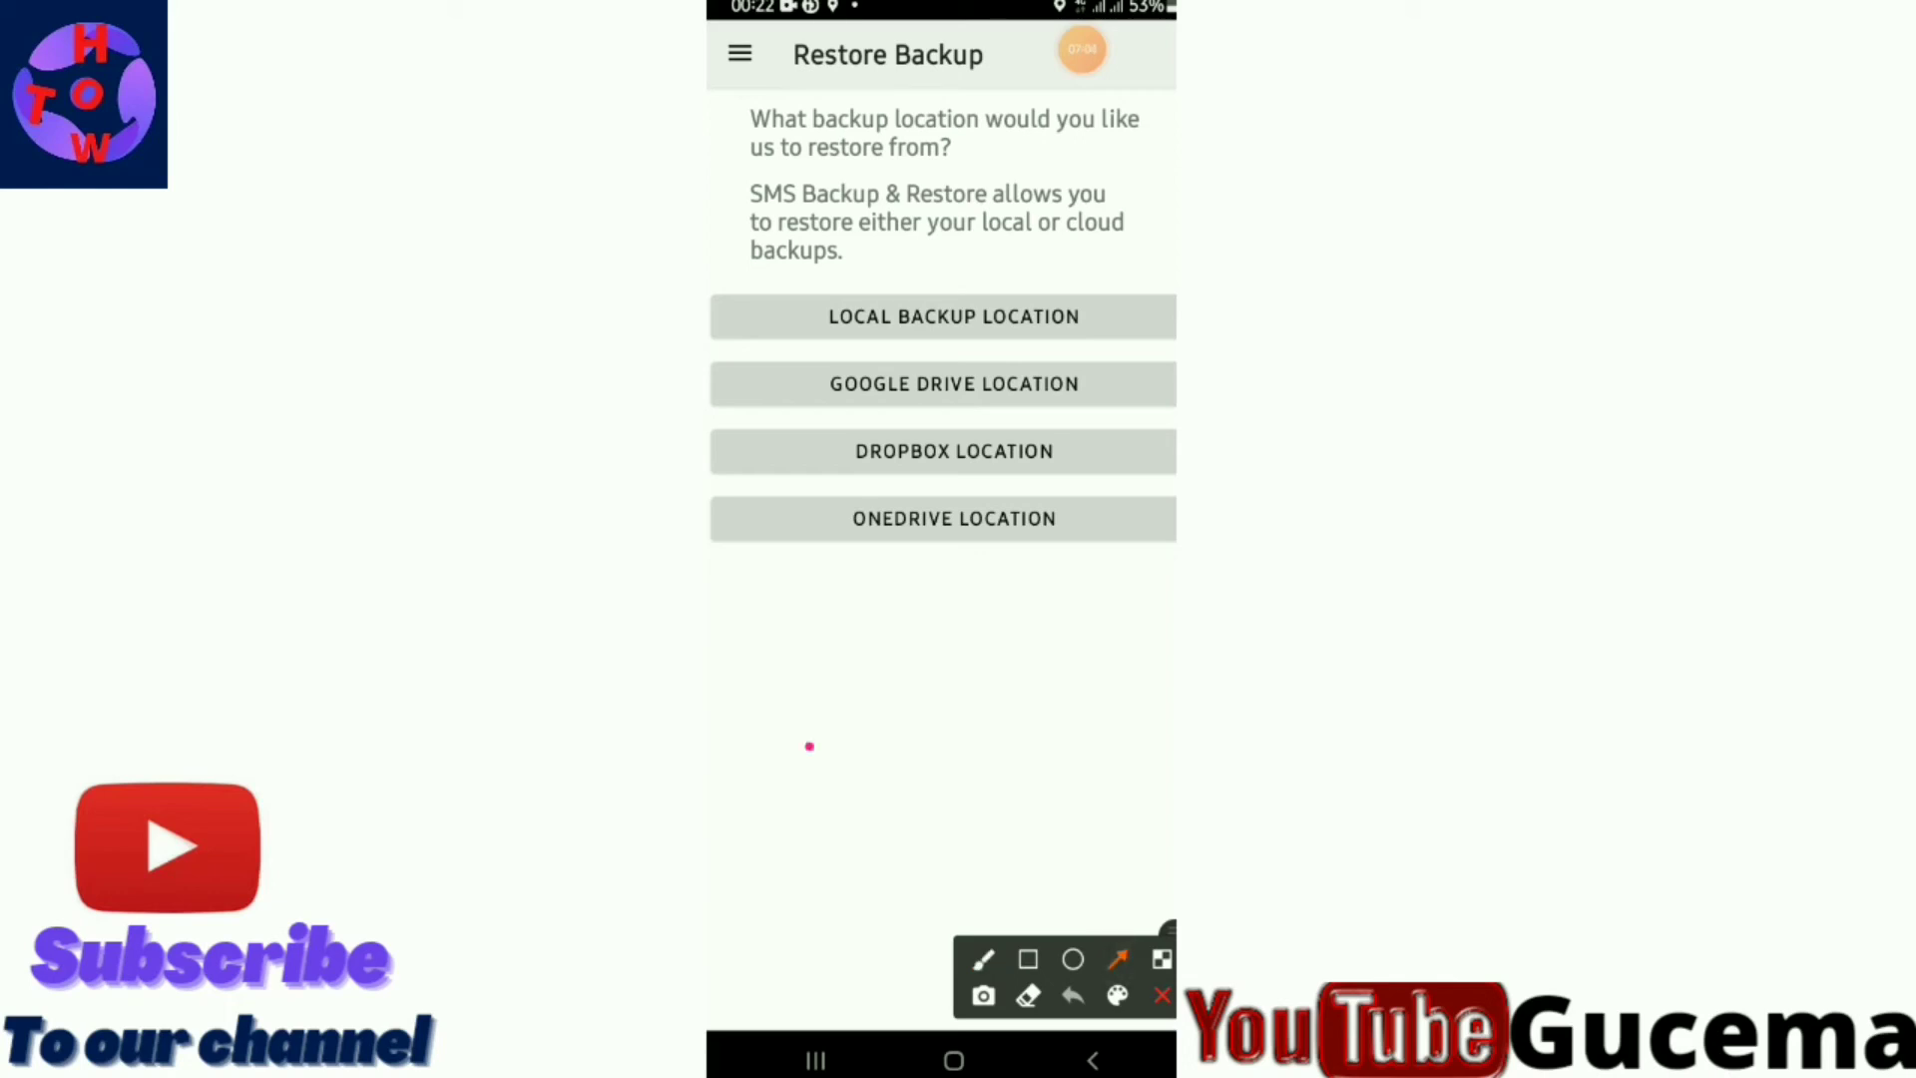
{"action": "left_click_drag", "start_coordinate": [809, 742], "coordinate": [919, 332]}
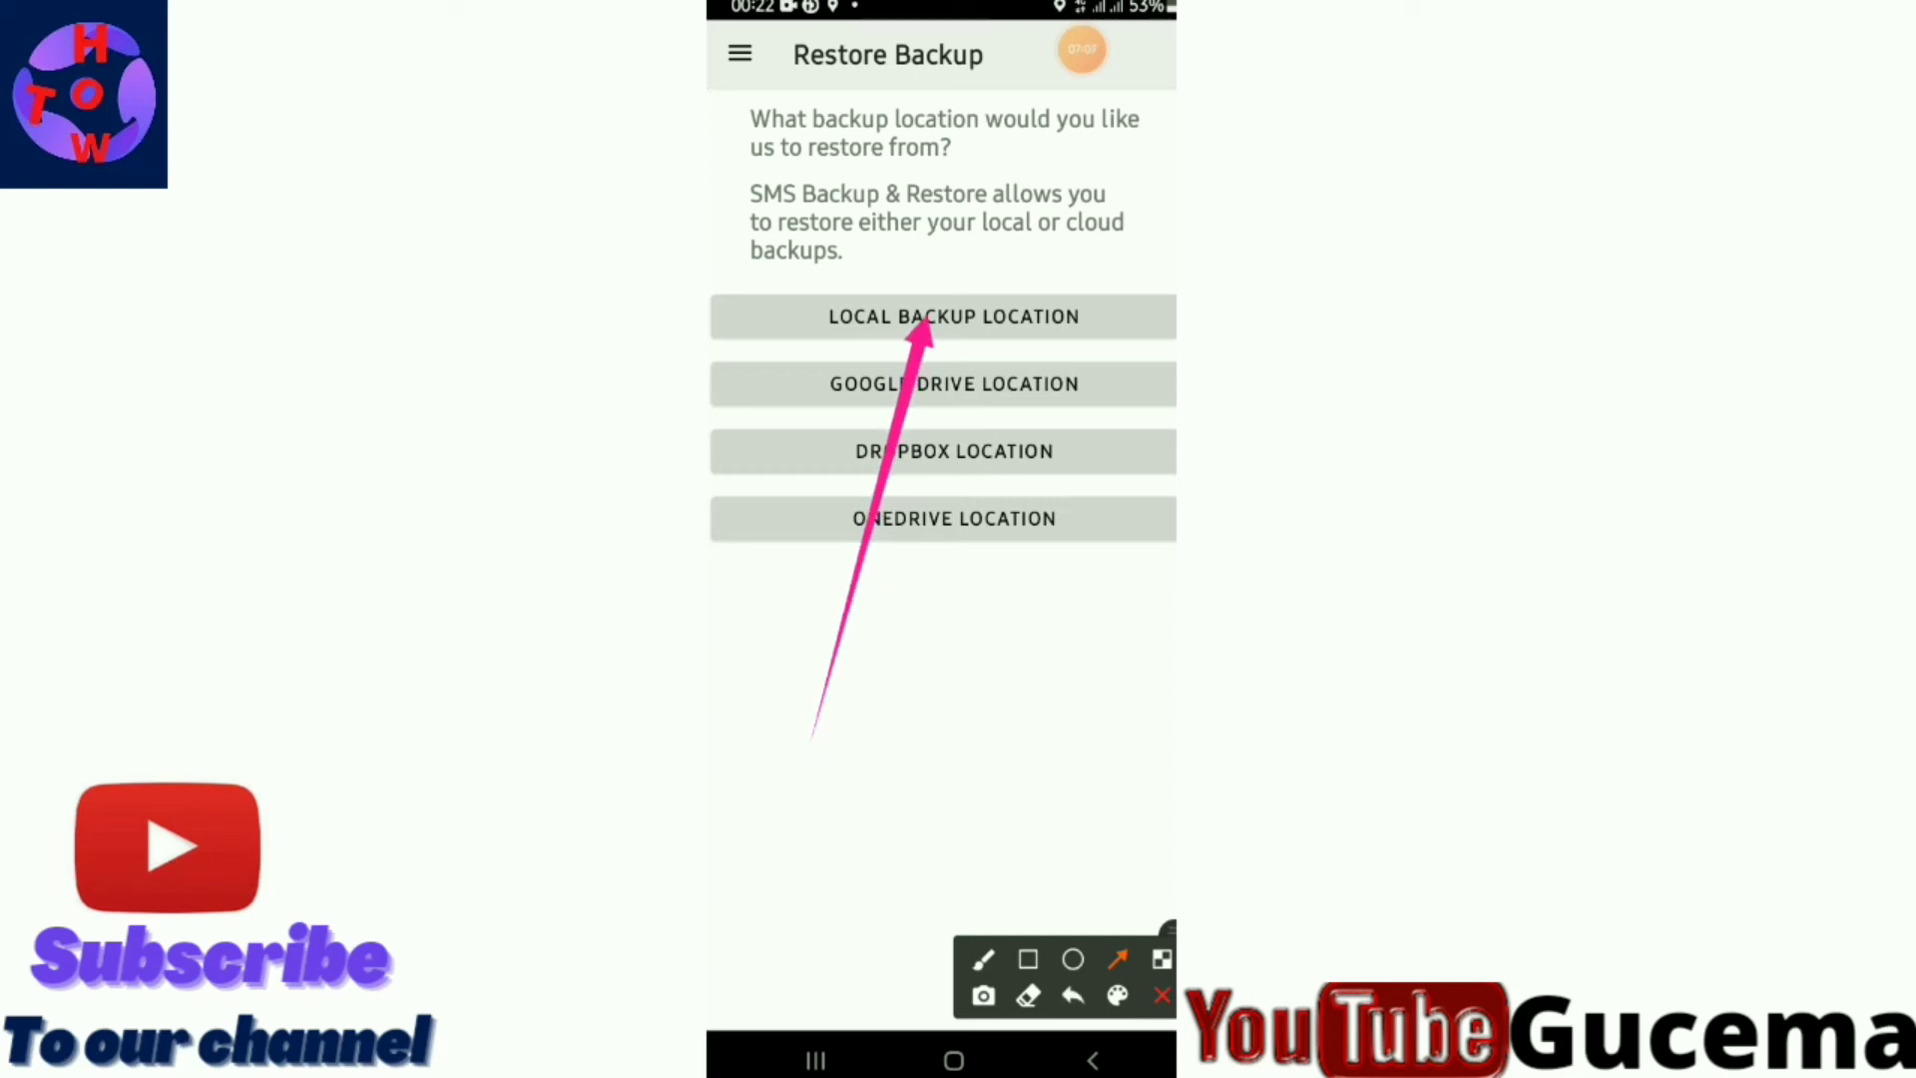
{"action": "left_click", "coordinate": [1162, 995]}
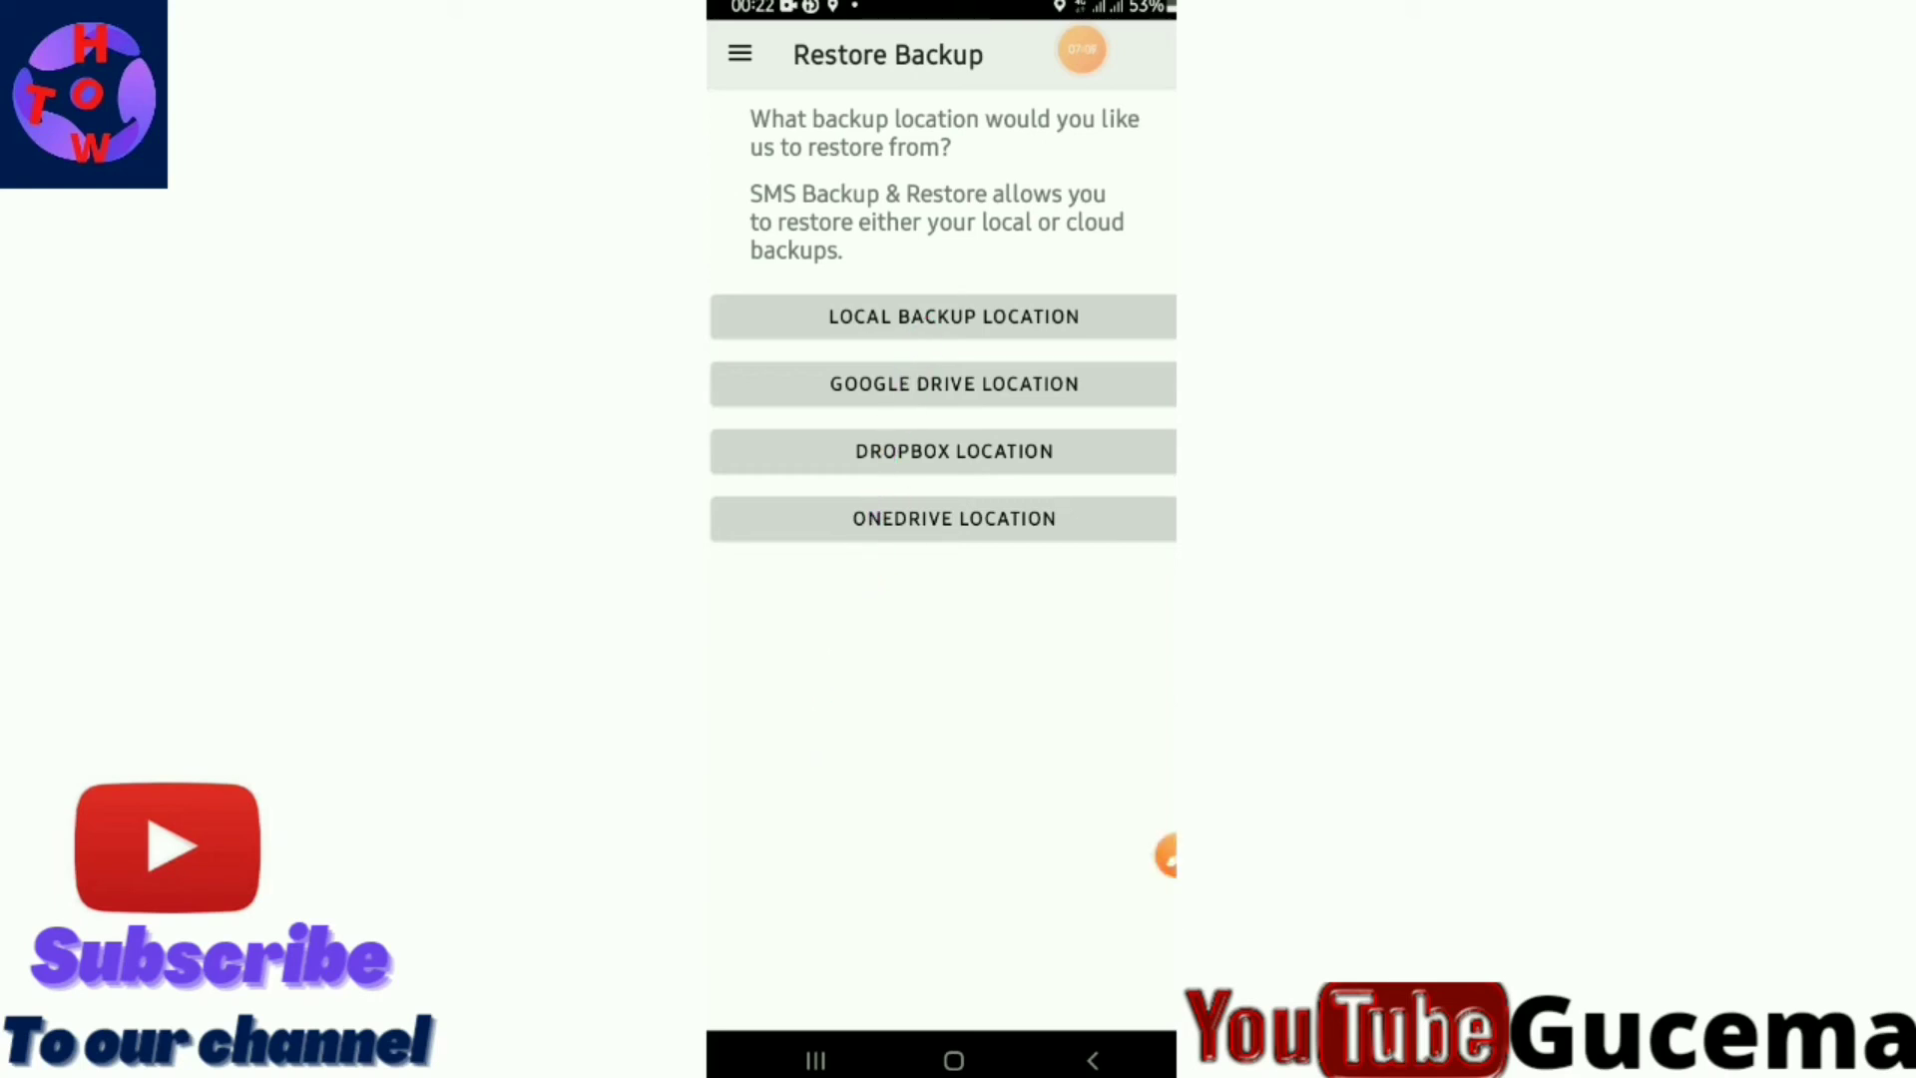
{"action": "left_click", "coordinate": [954, 316]}
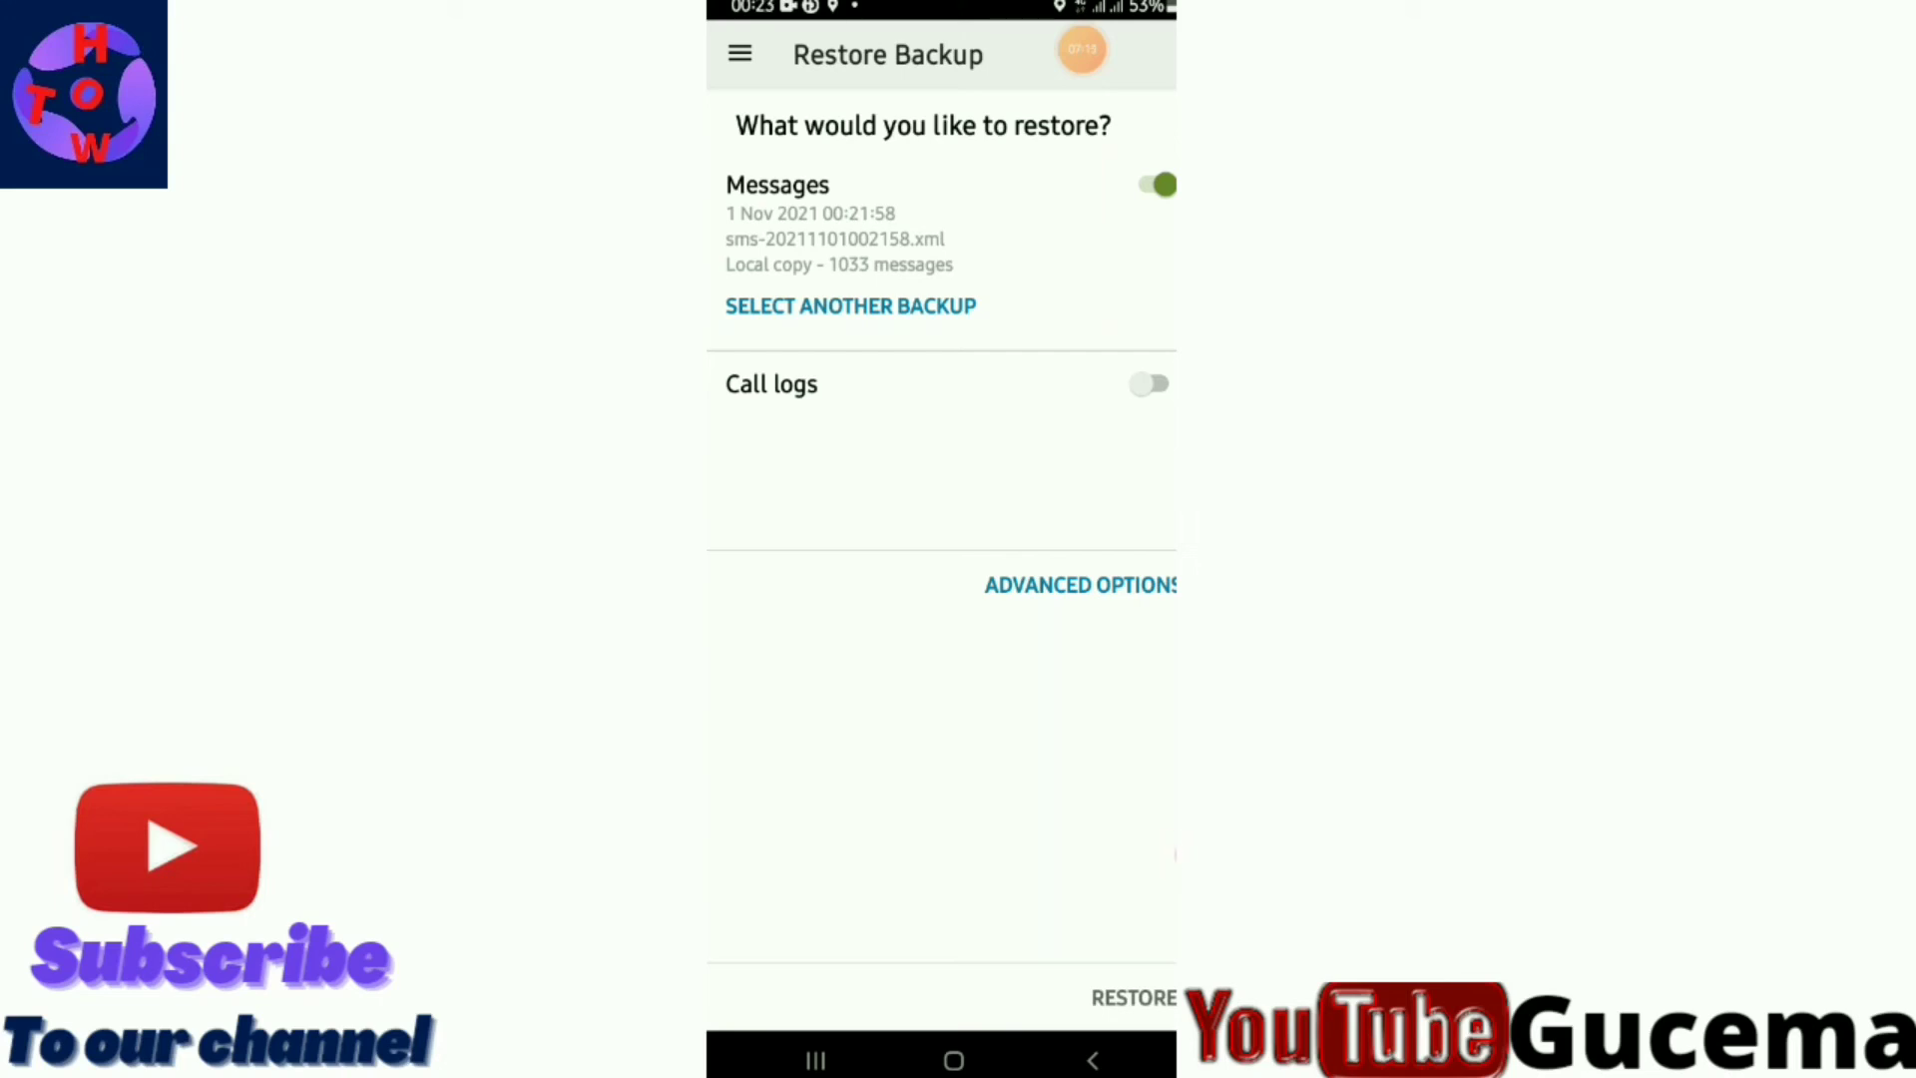
Start the restore and set SMS Backup & Restore as the temporary default SMS app.
{"action": "left_click", "coordinate": [1134, 997]}
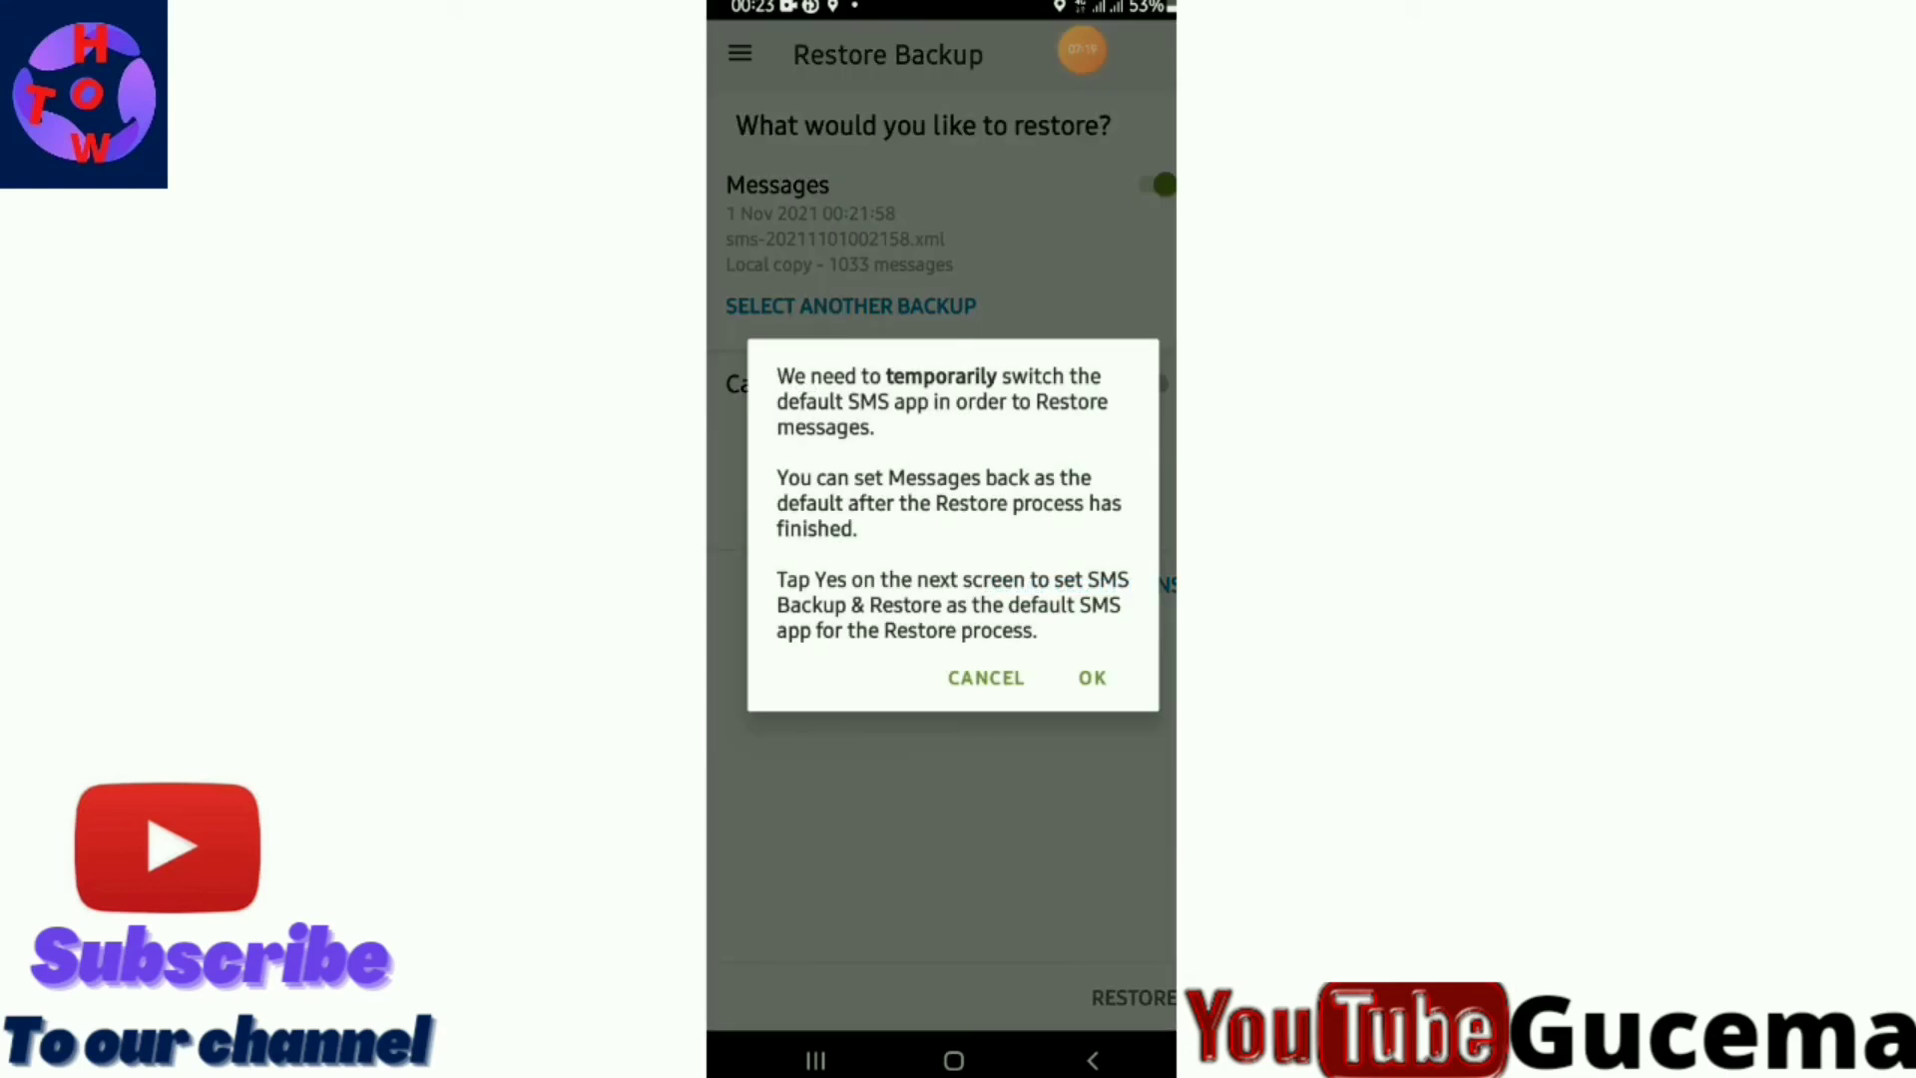
{"action": "left_click", "coordinate": [1093, 676]}
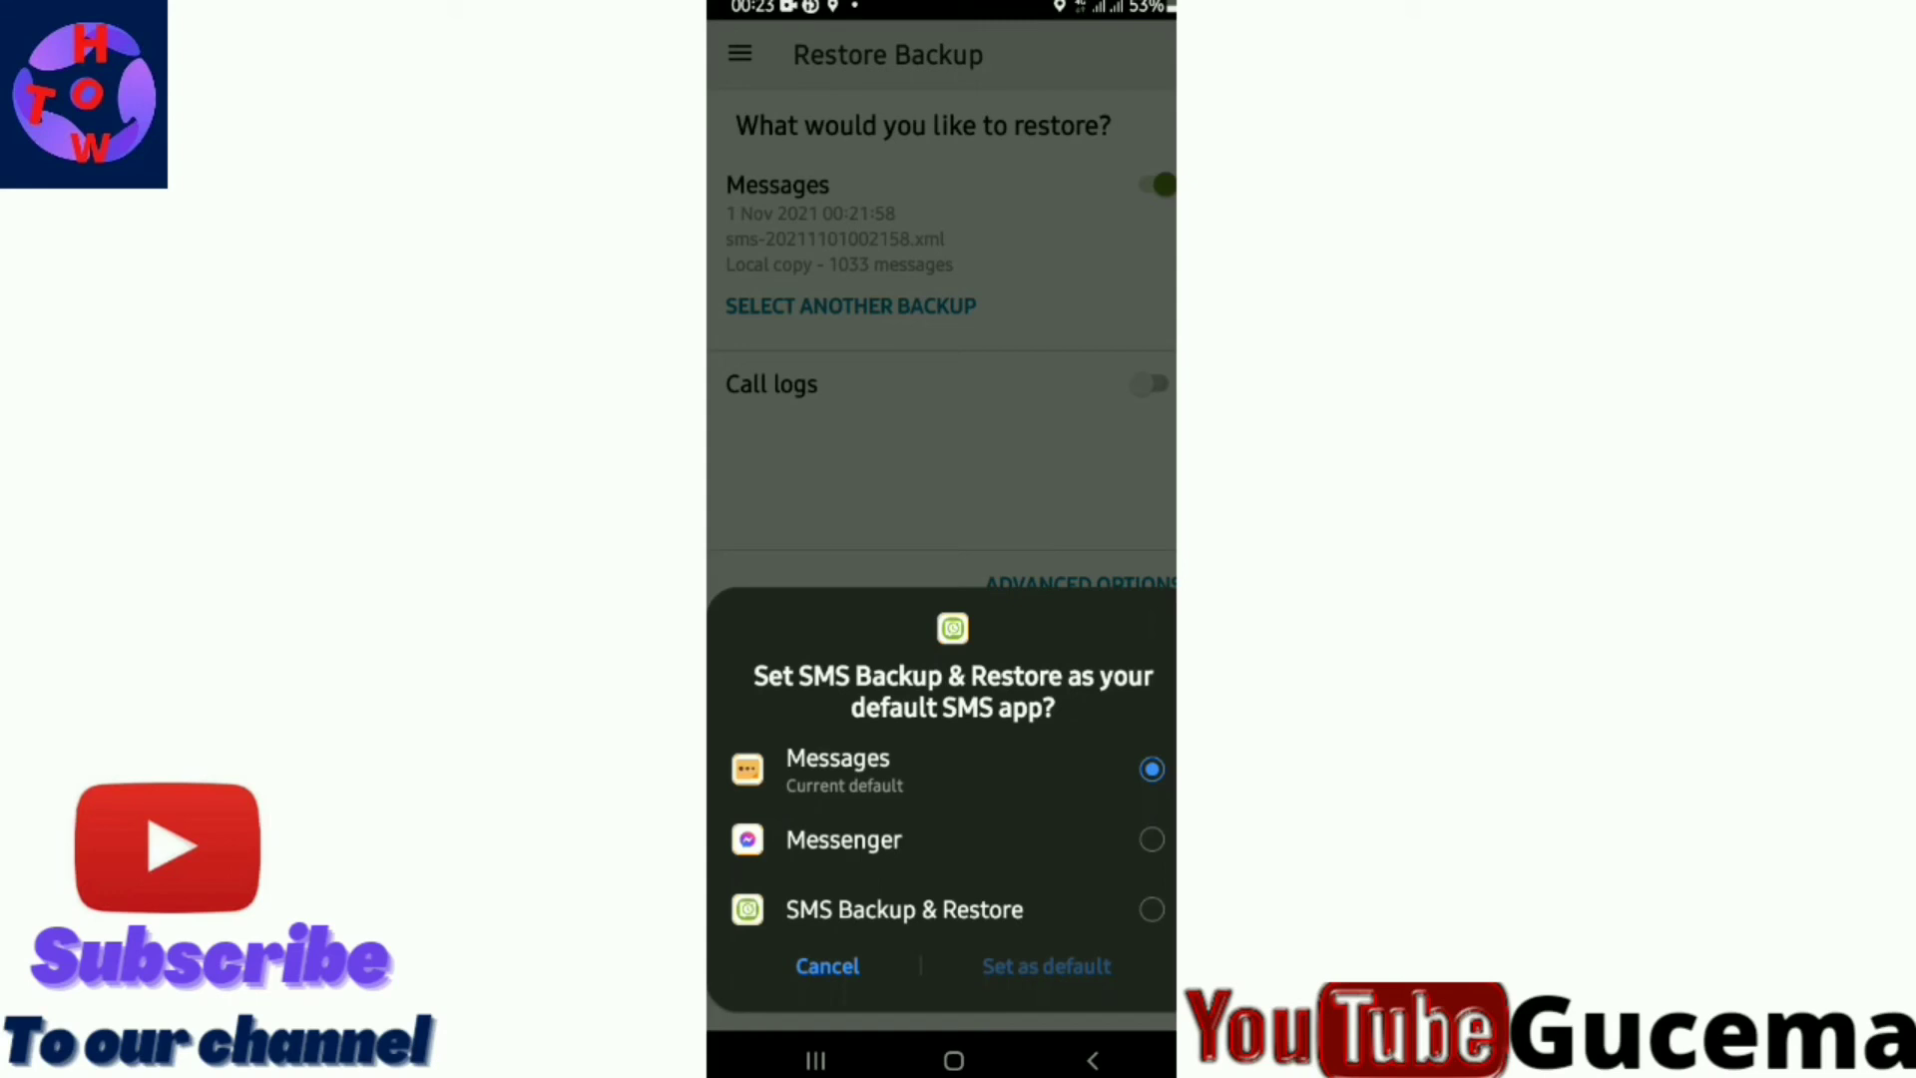
{"action": "left_click", "coordinate": [928, 909]}
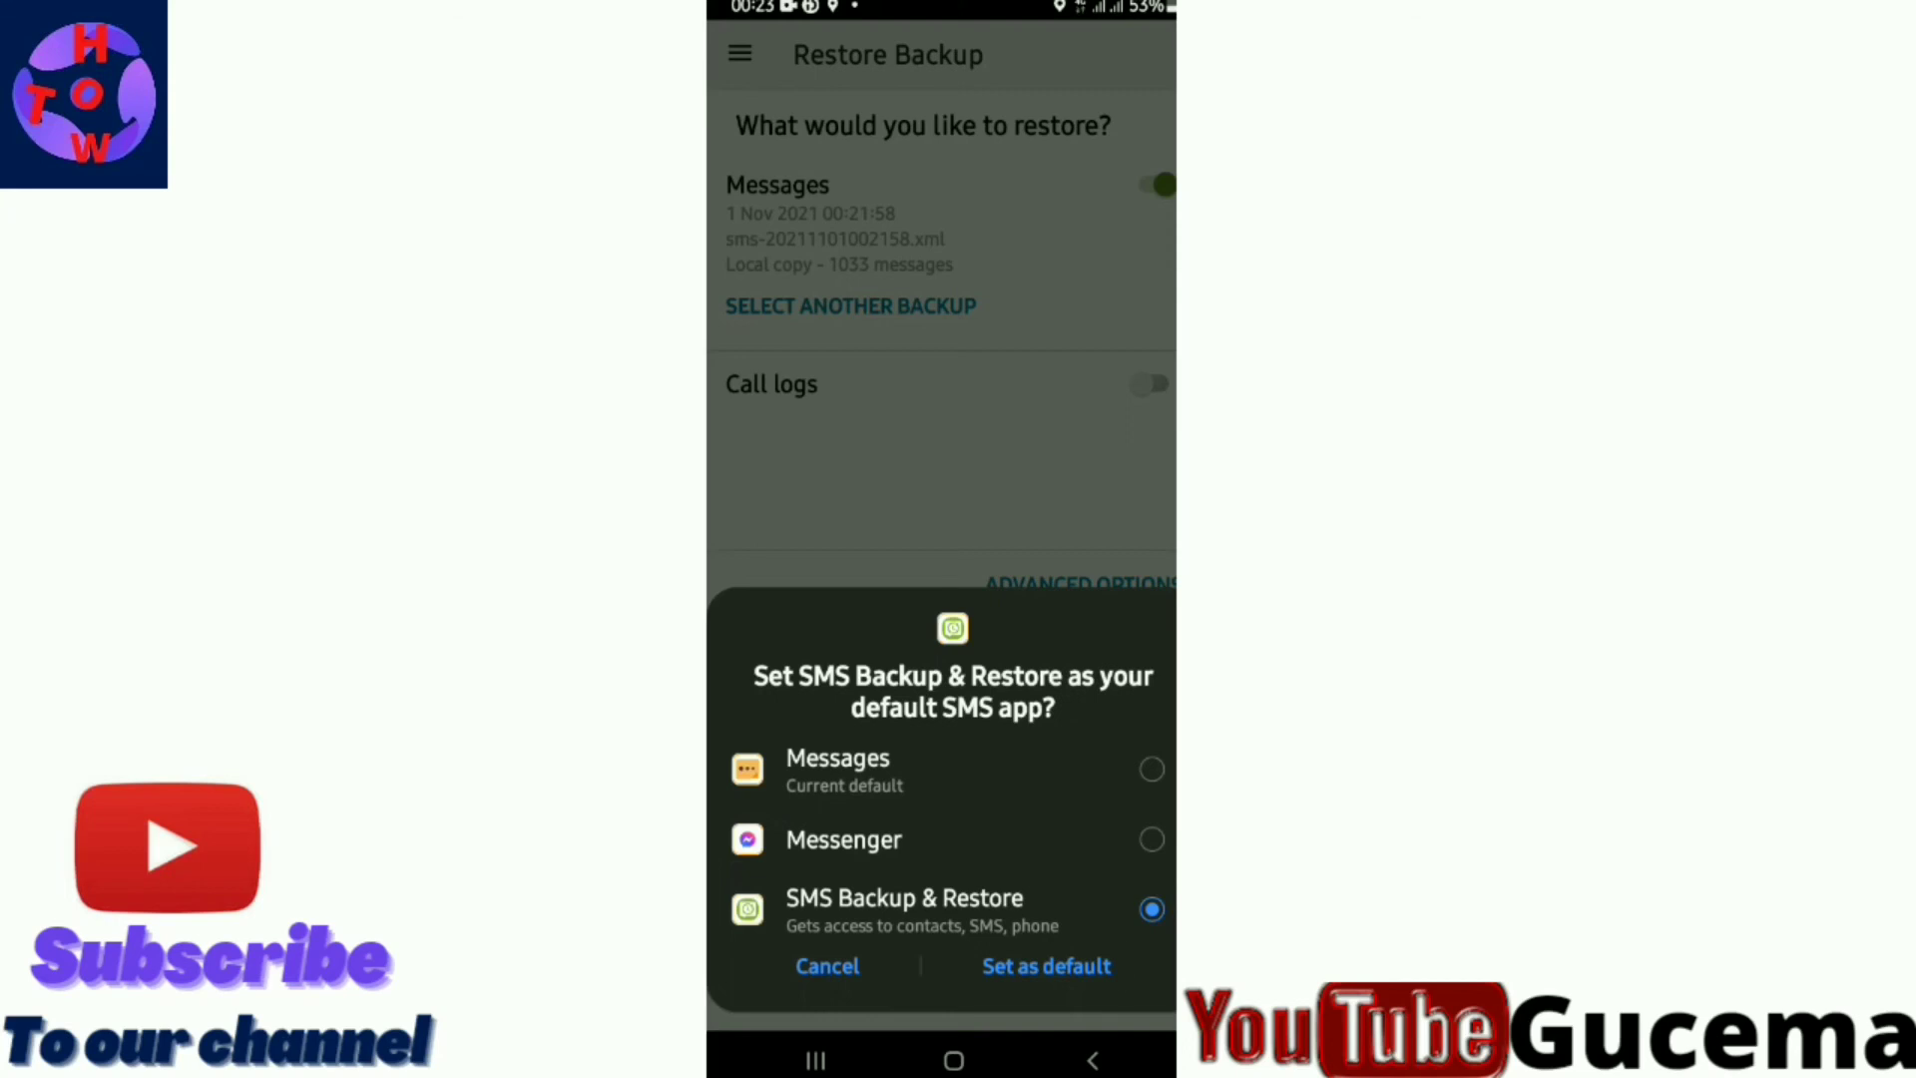
{"action": "left_click", "coordinate": [1047, 965]}
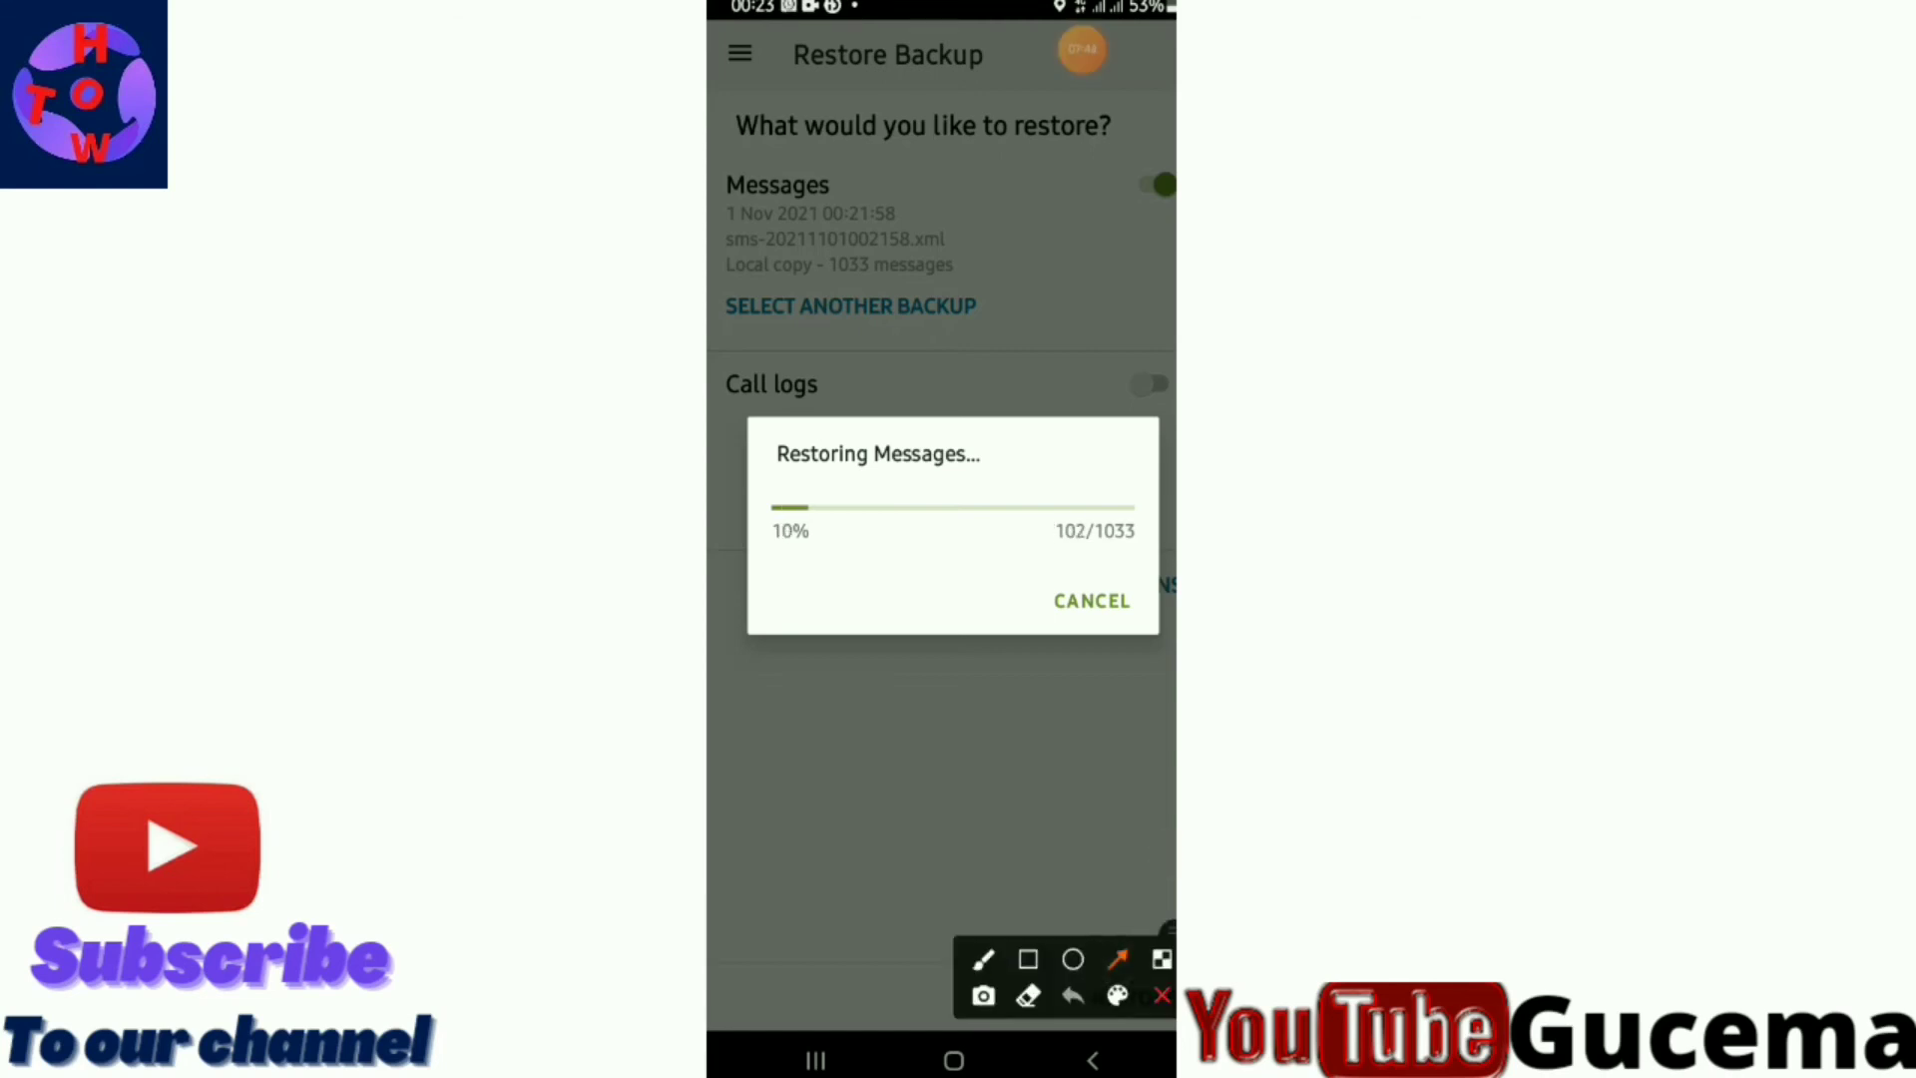
Close the restore-completed summary and silence future default-SMS-app reminders.
{"action": "left_click_drag", "start_coordinate": [845, 921], "coordinate": [946, 512]}
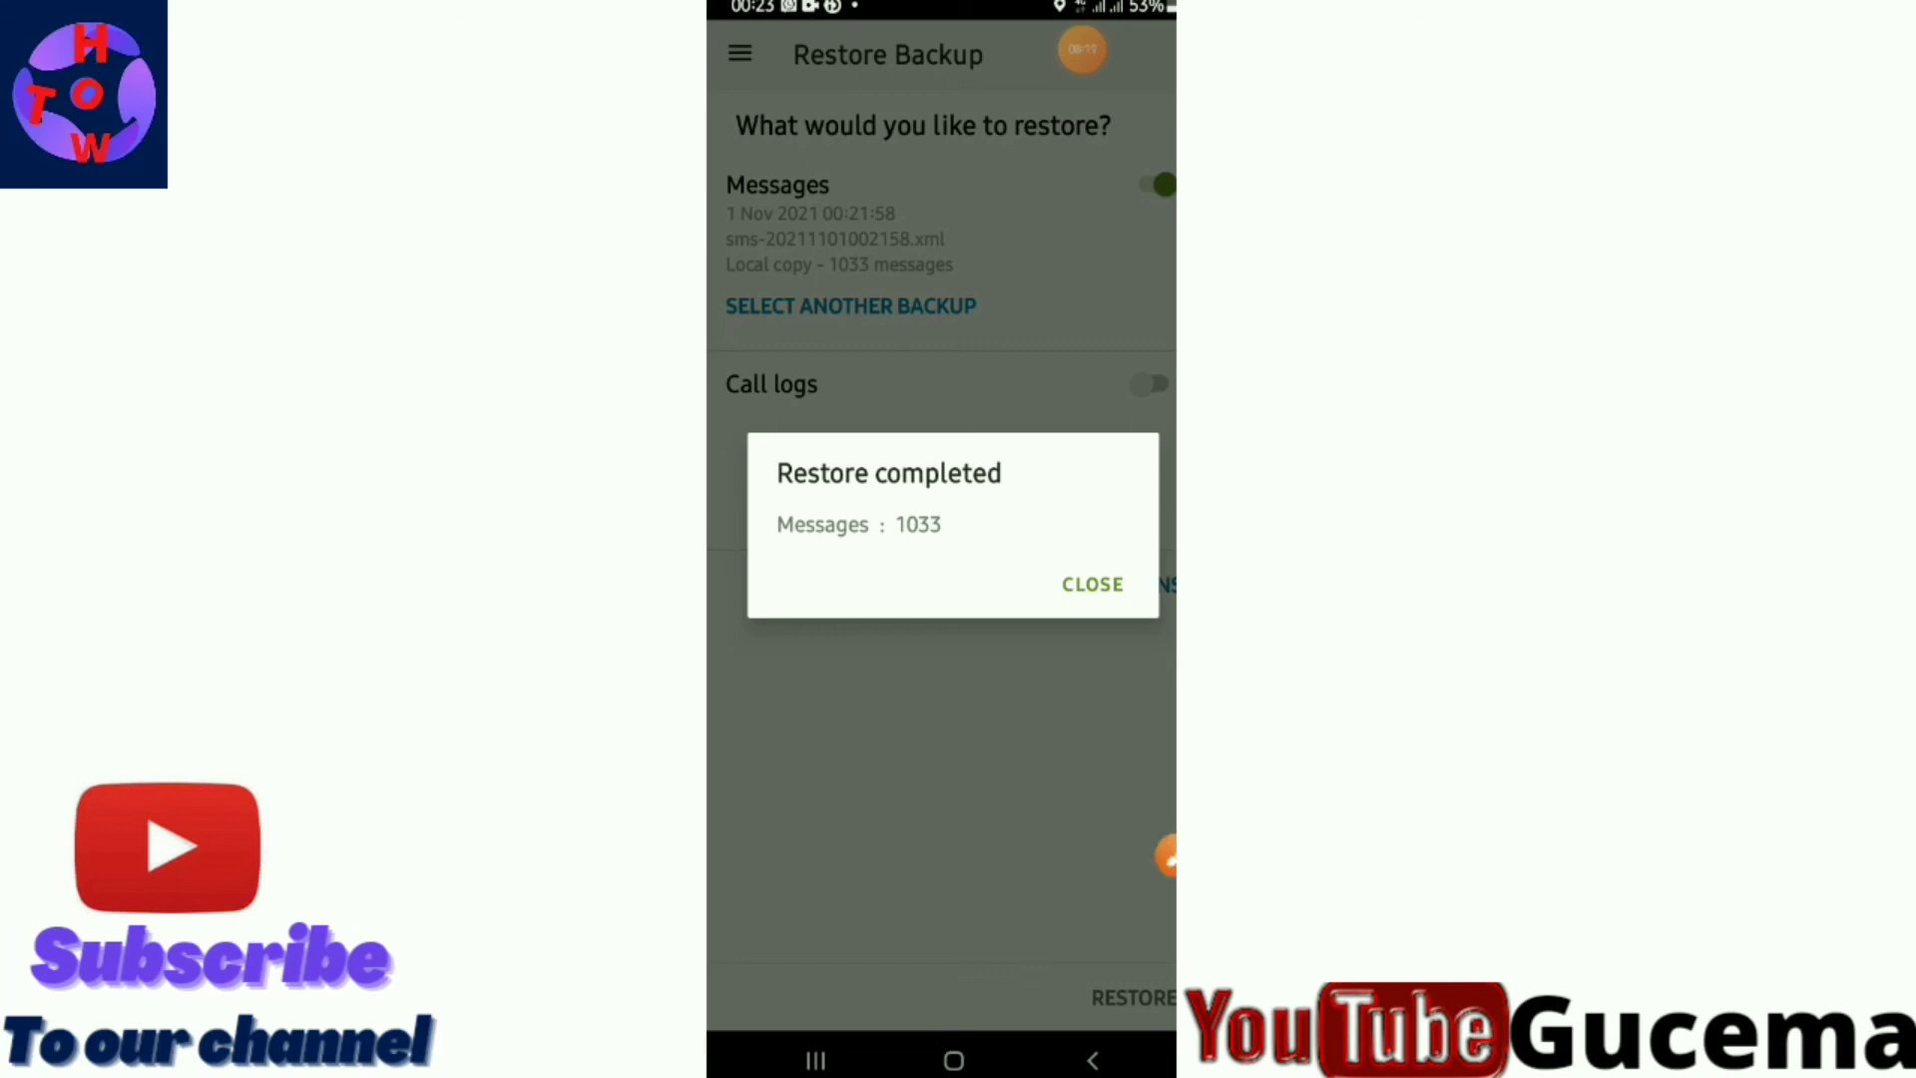
{"action": "left_click", "coordinate": [1116, 958]}
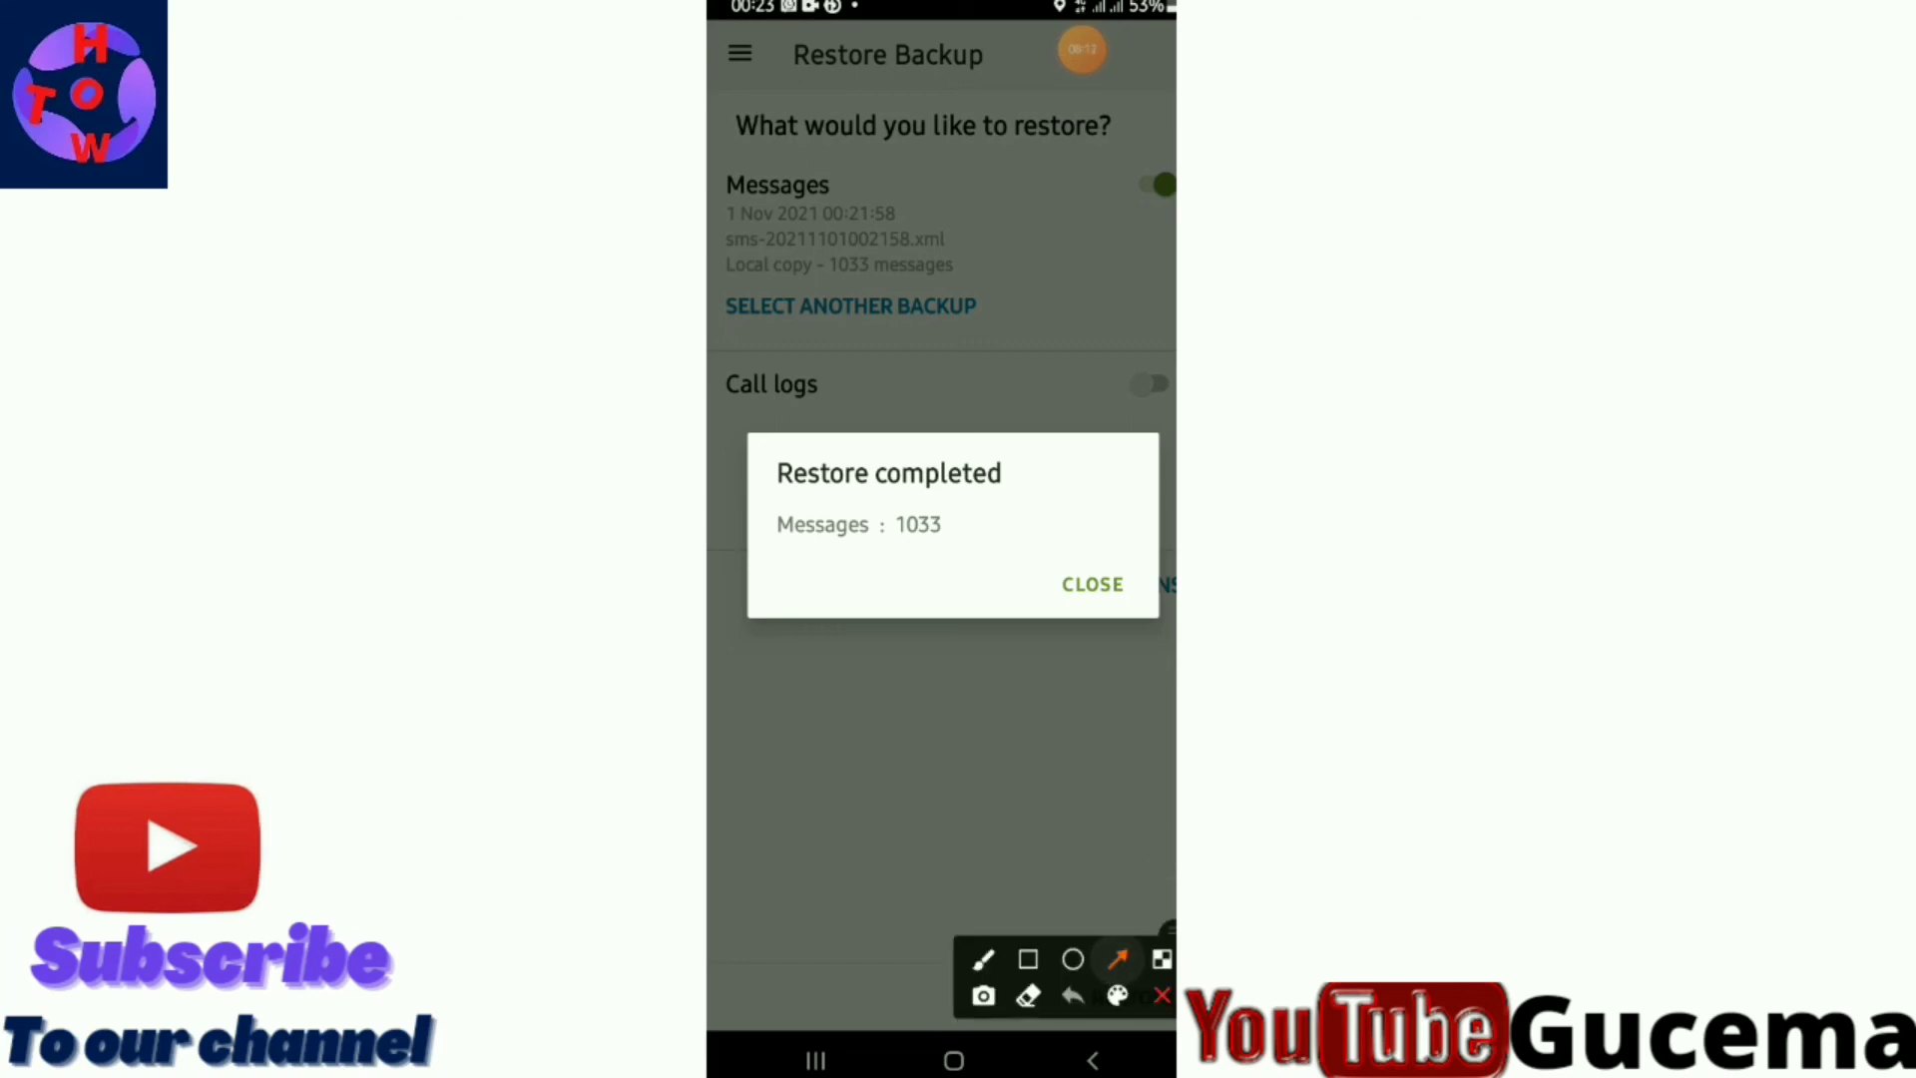
{"action": "left_click_drag", "start_coordinate": [860, 679], "coordinate": [900, 576]}
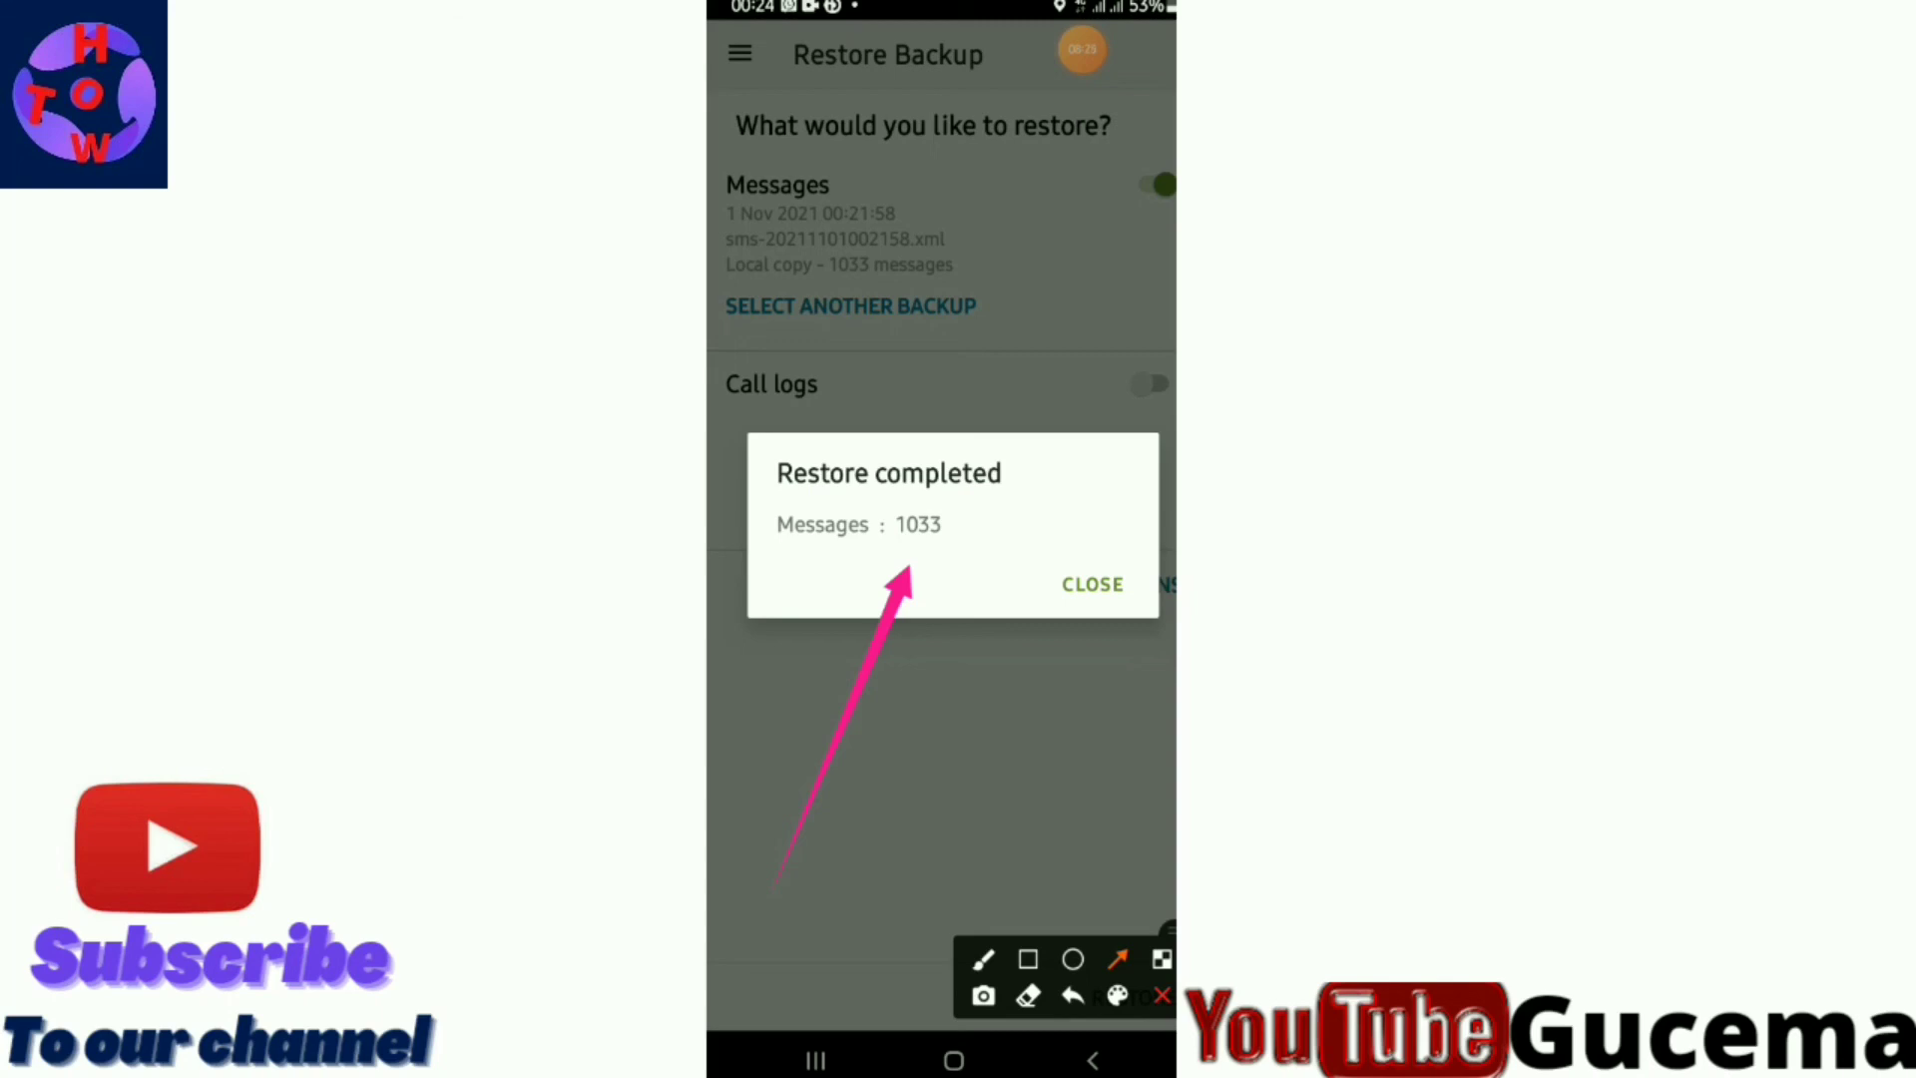
{"action": "left_click", "coordinate": [1163, 996]}
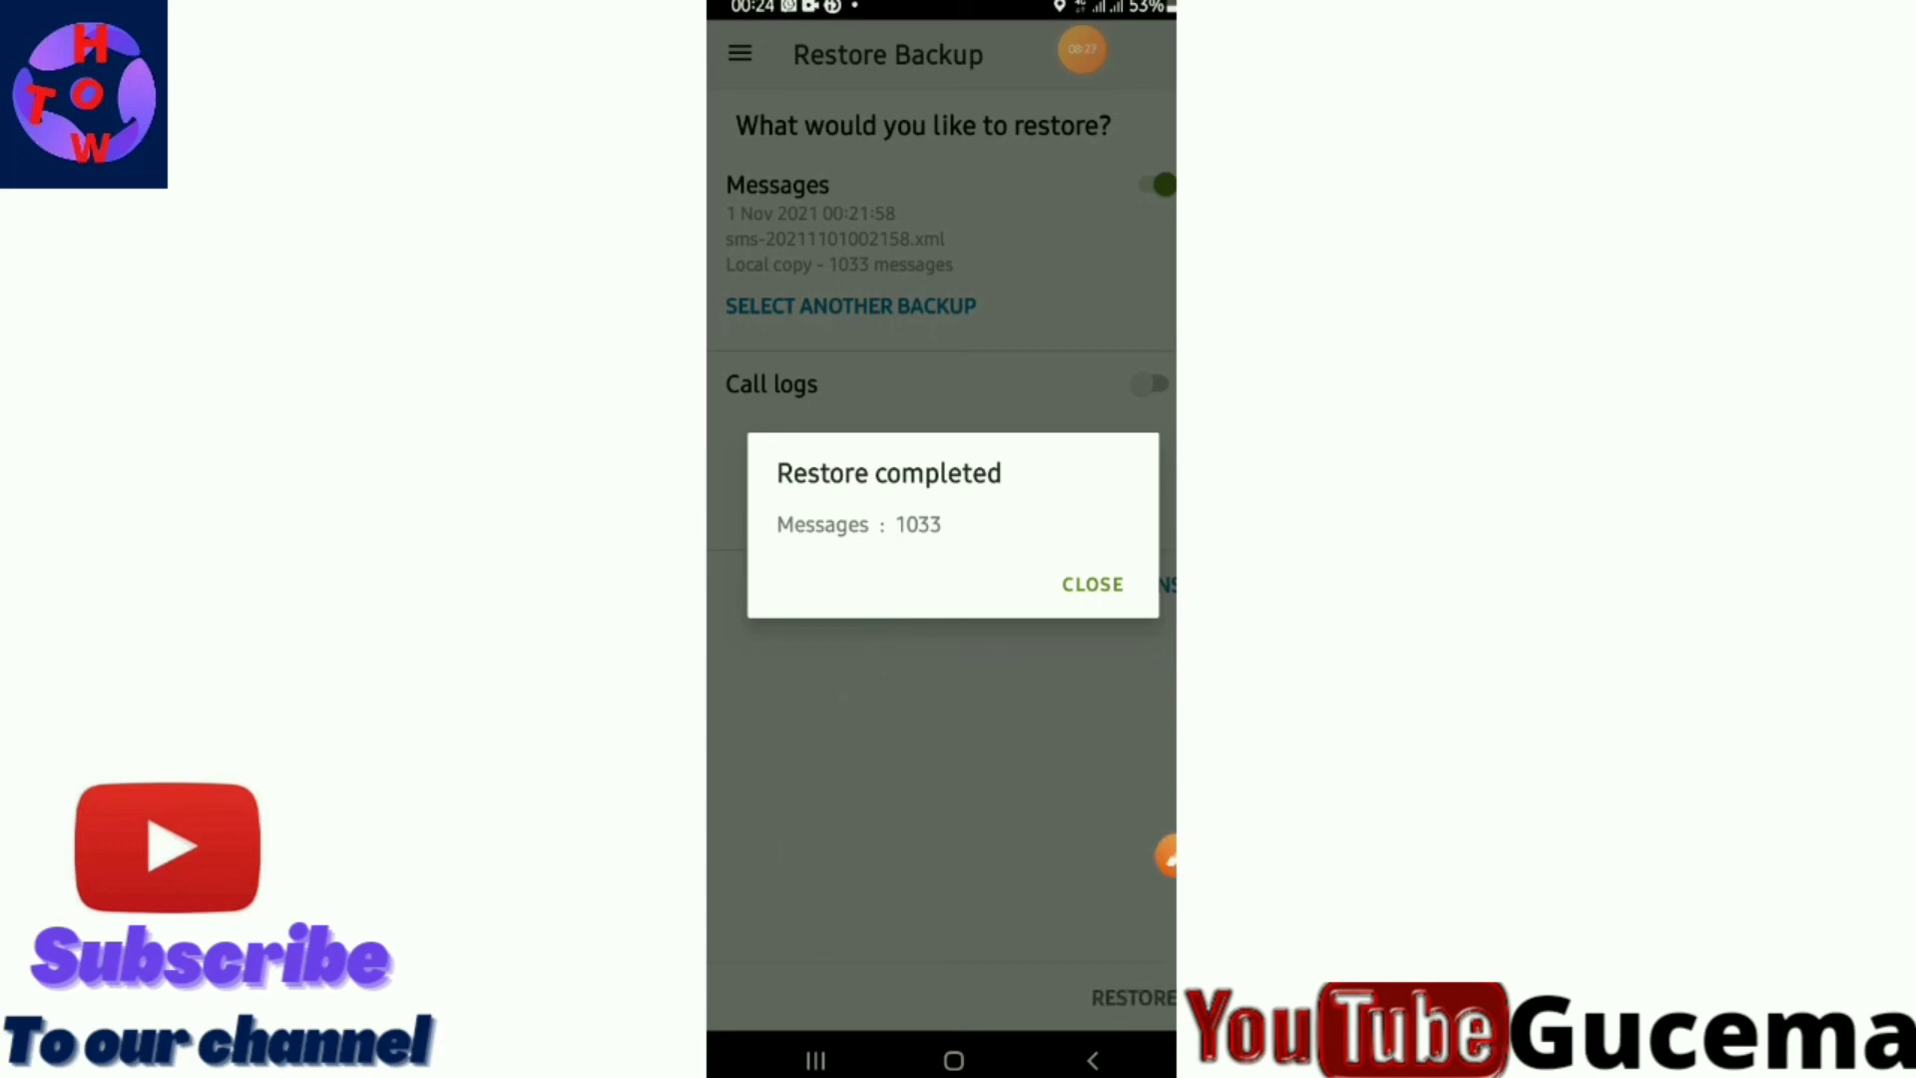
{"action": "left_click", "coordinate": [1092, 585]}
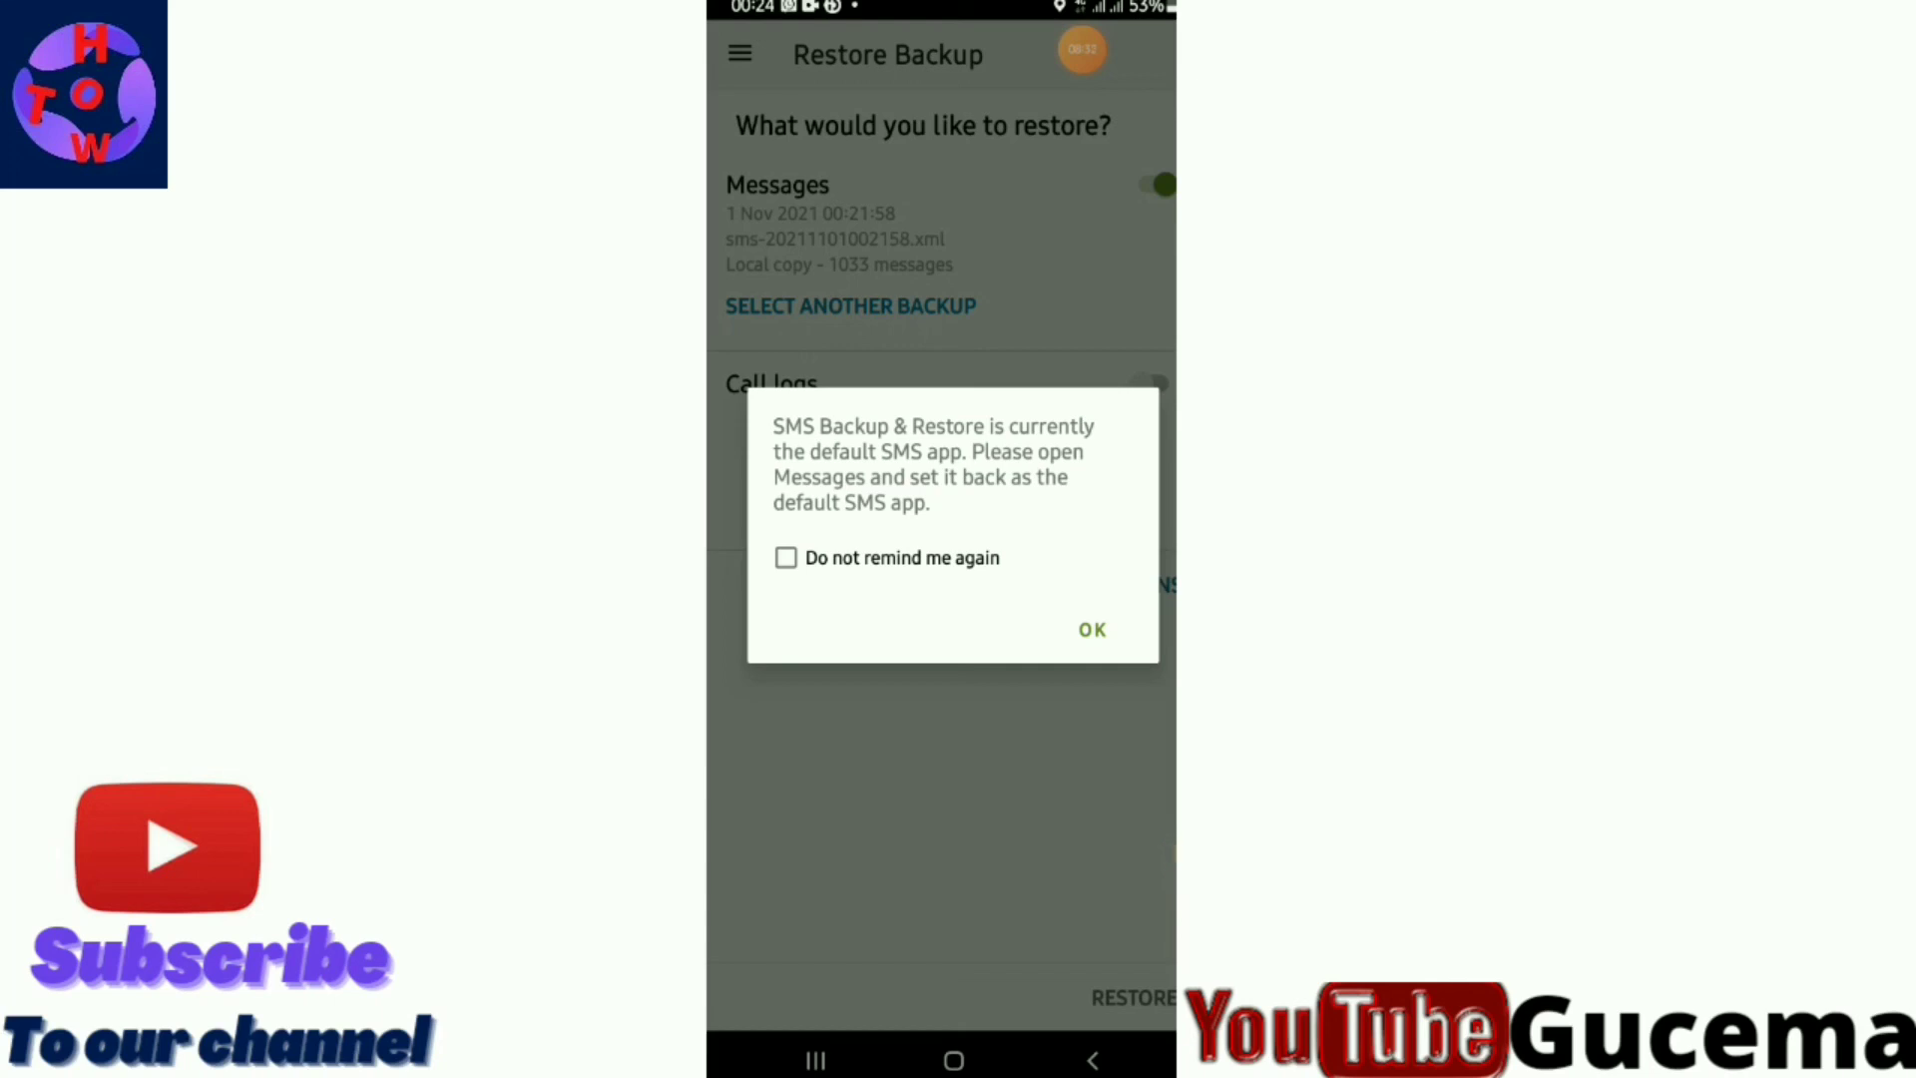
{"action": "left_click", "coordinate": [787, 557]}
{"action": "left_click", "coordinate": [1091, 630]}
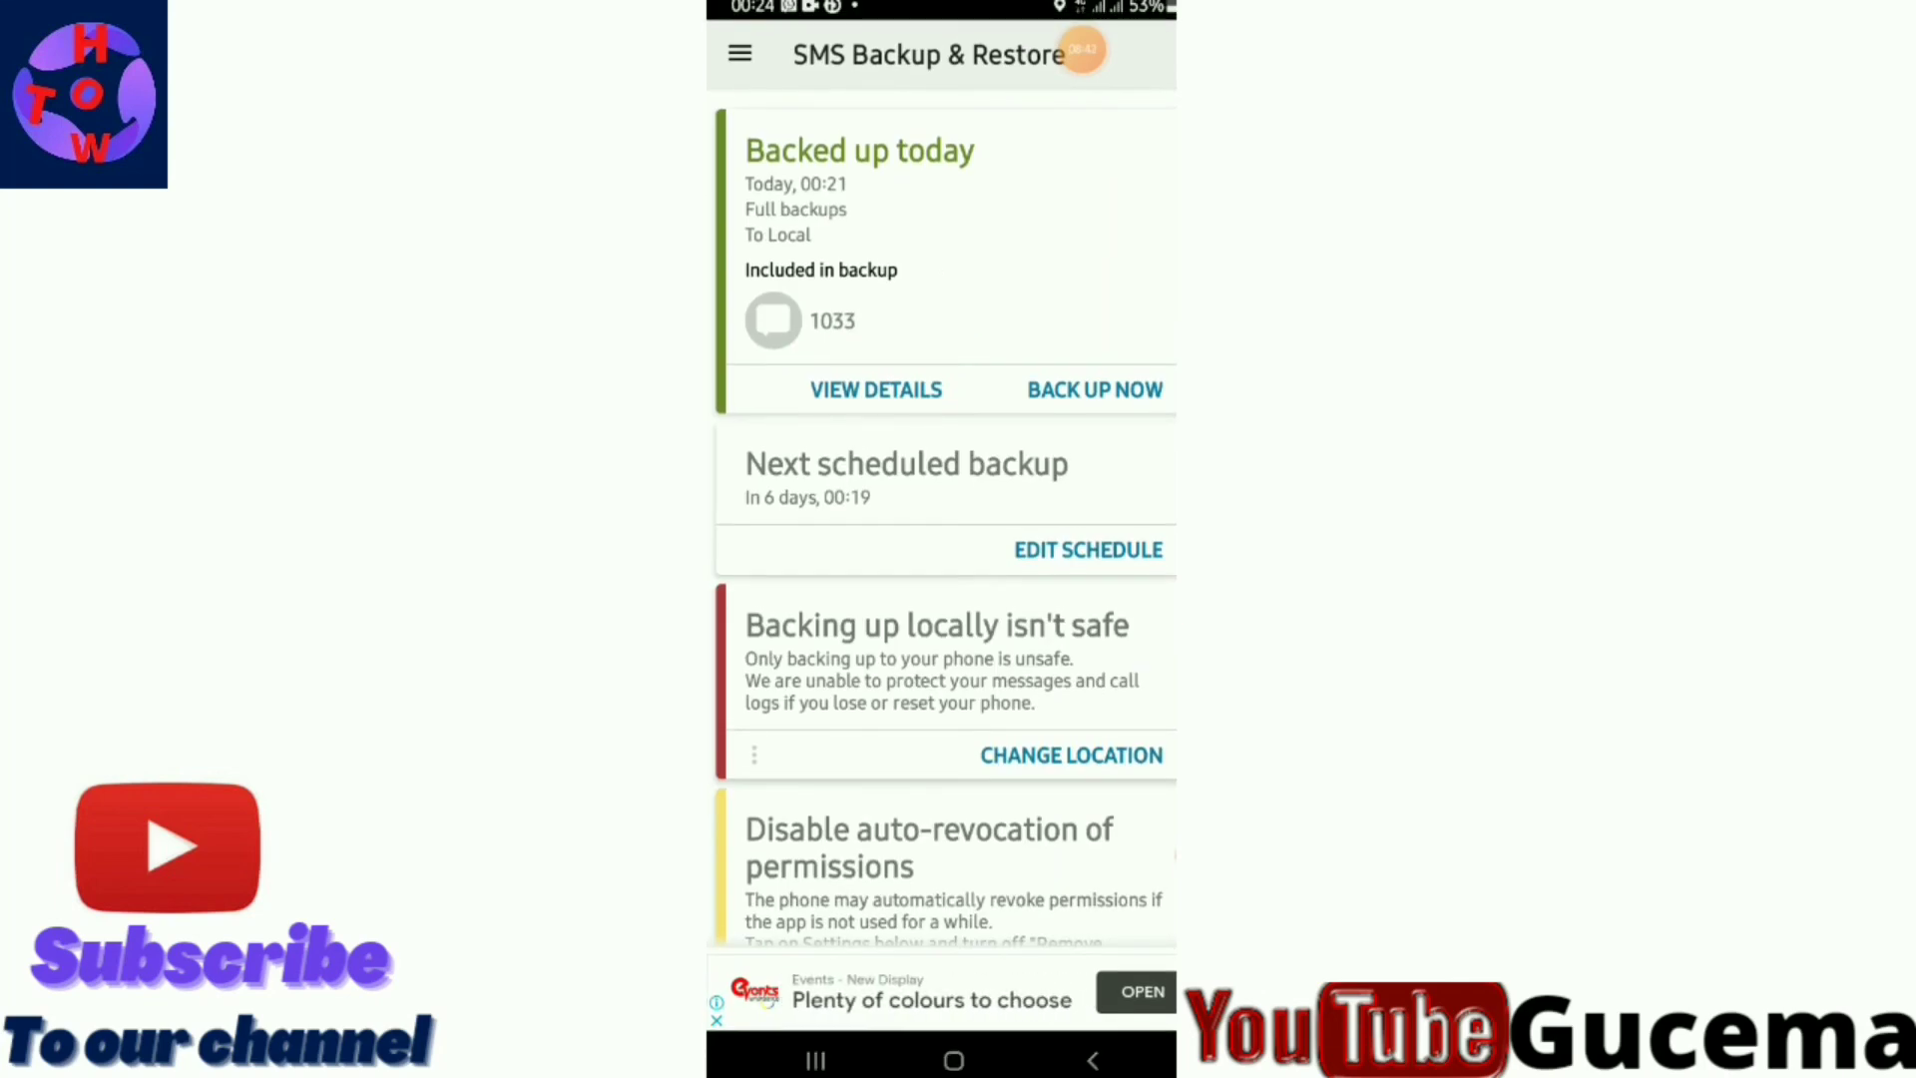
Back out through the Play Store to the Android home screen.
{"action": "key", "text": "Escape"}
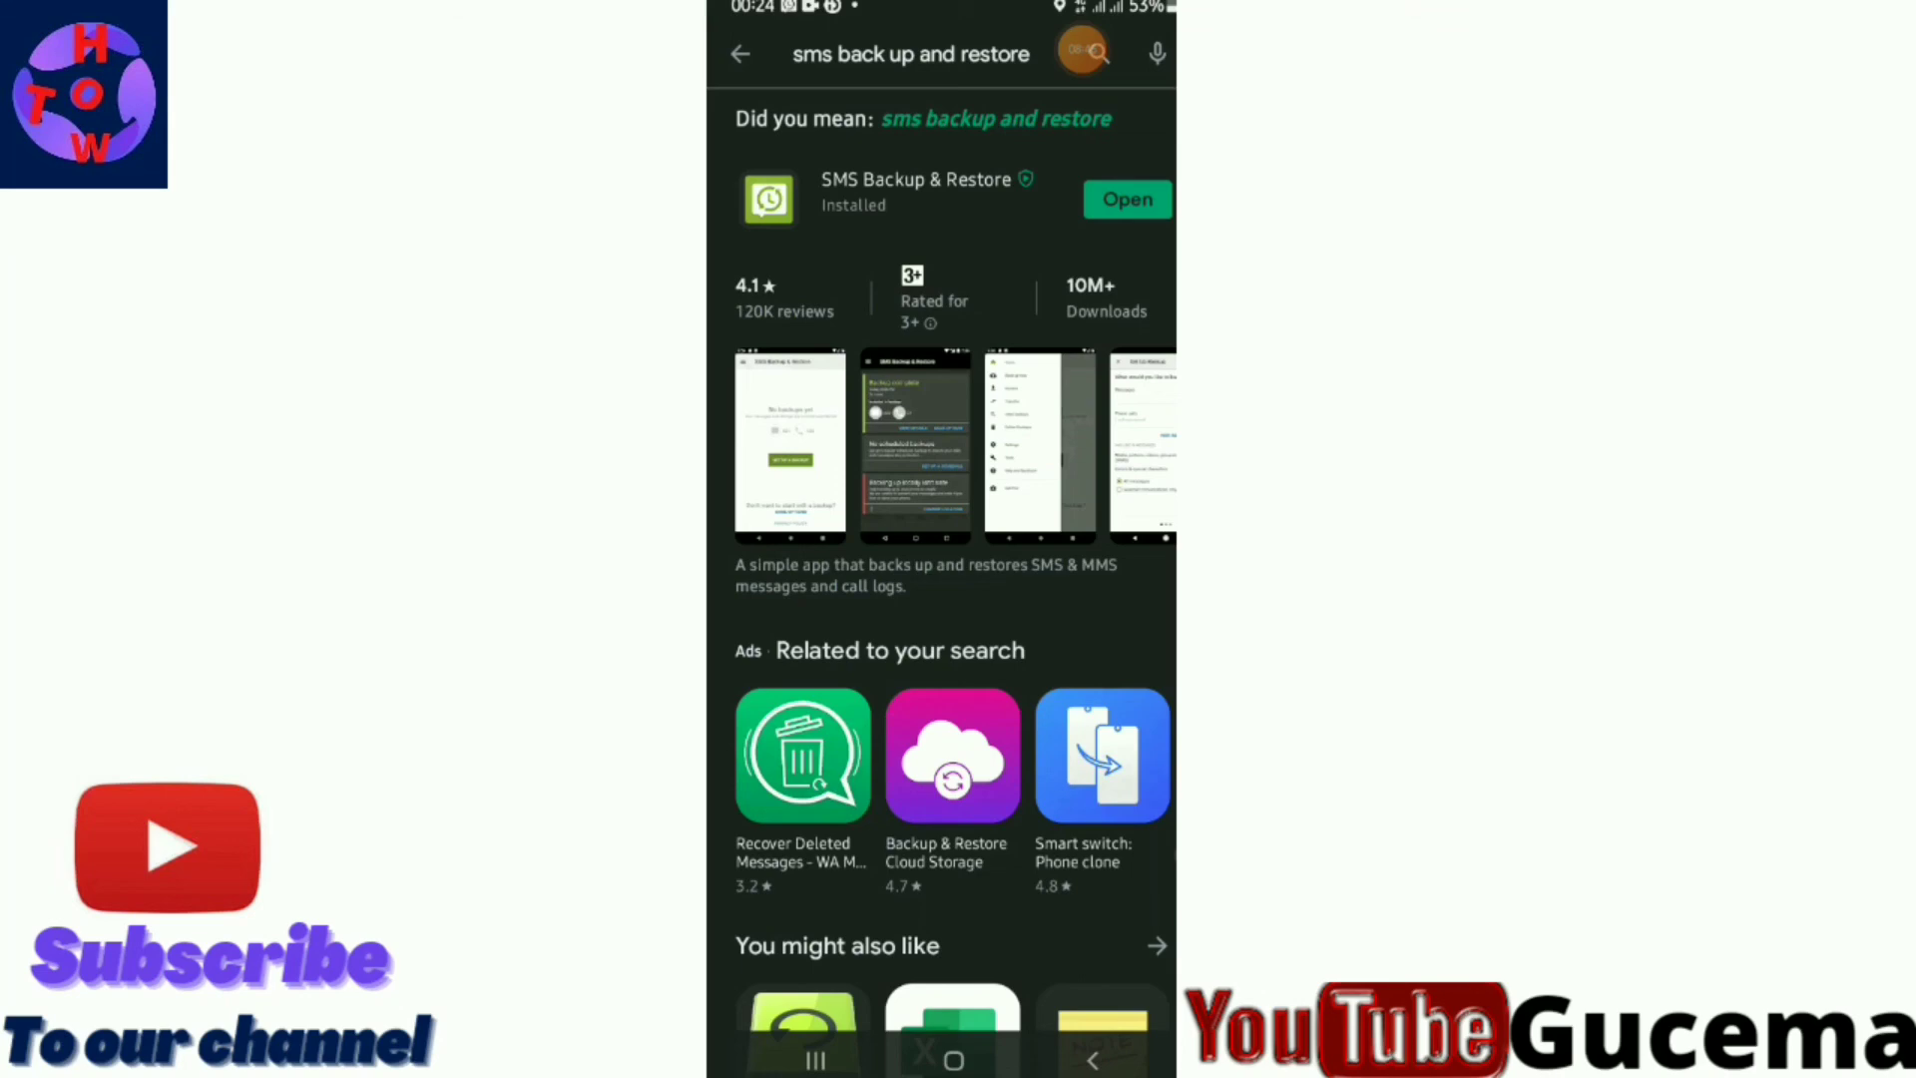
{"action": "key", "text": "Escape"}
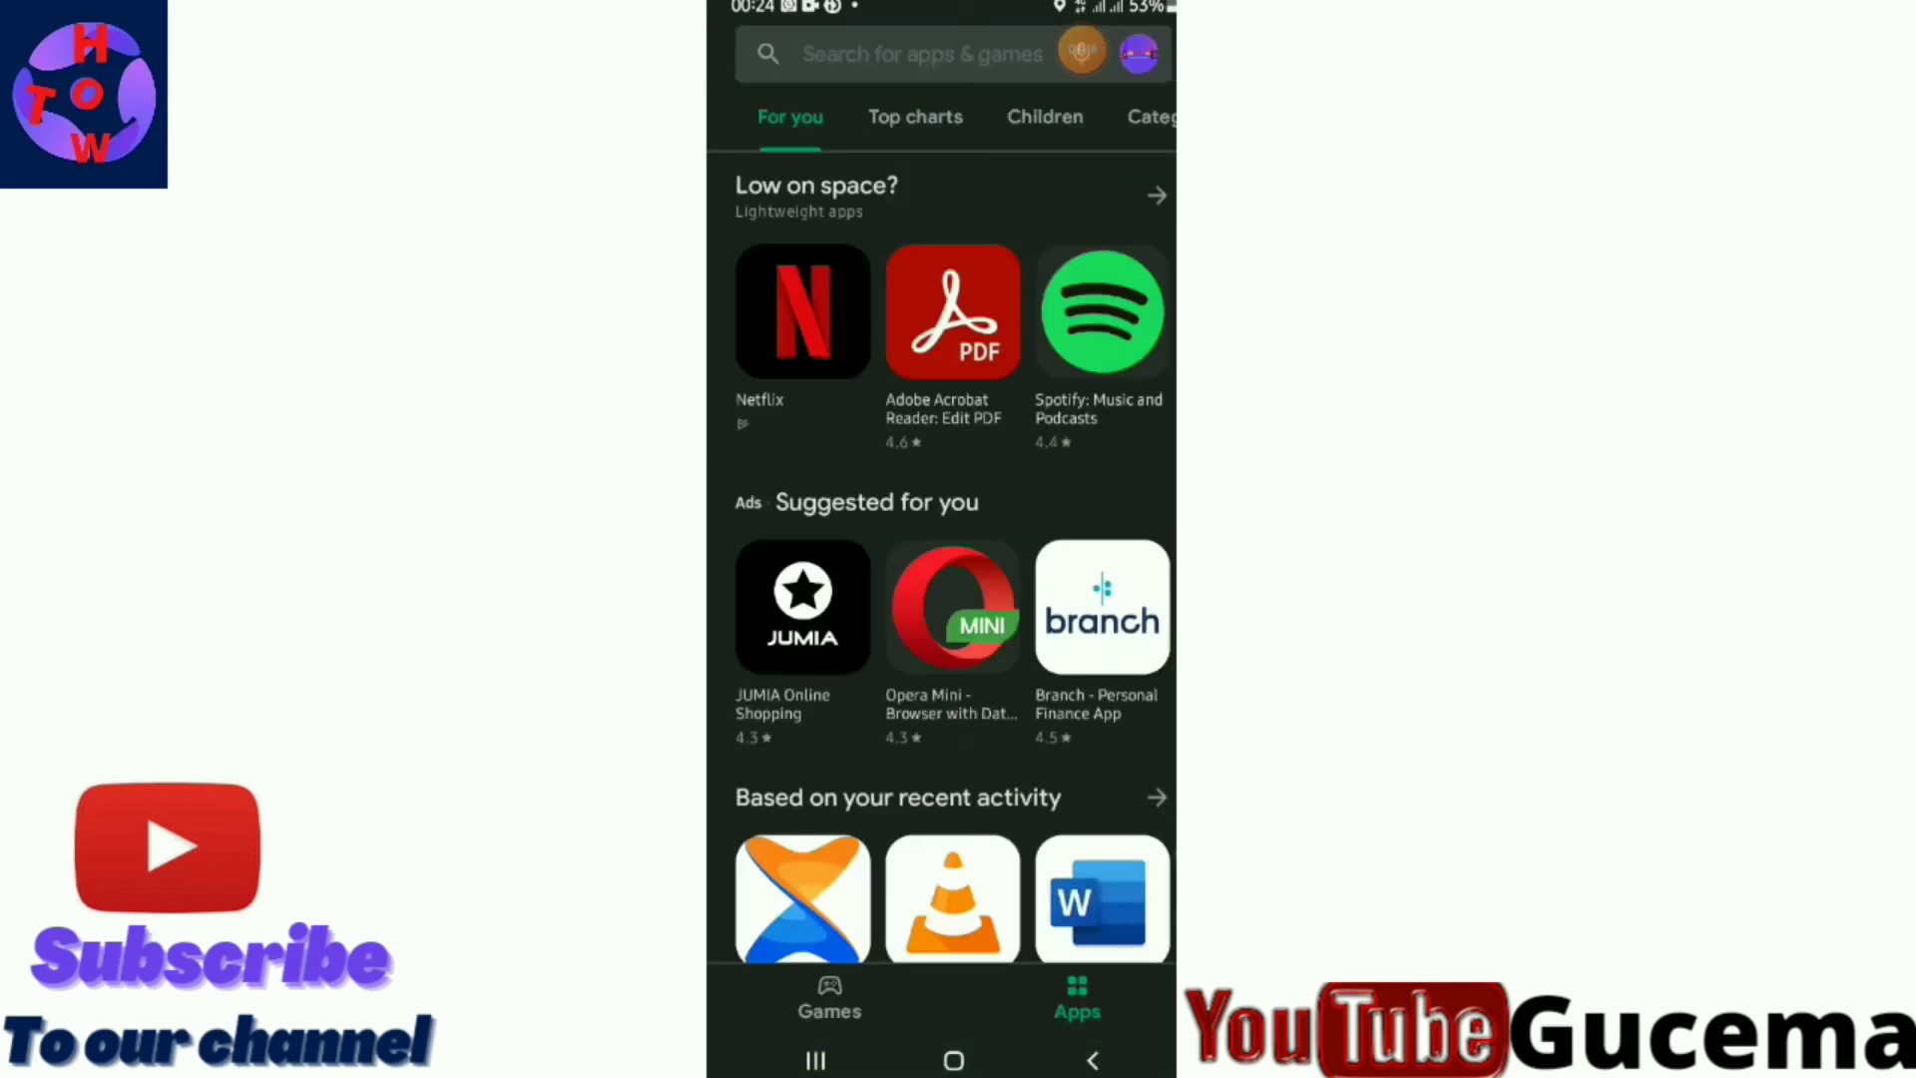
{"action": "key", "text": "Escape"}
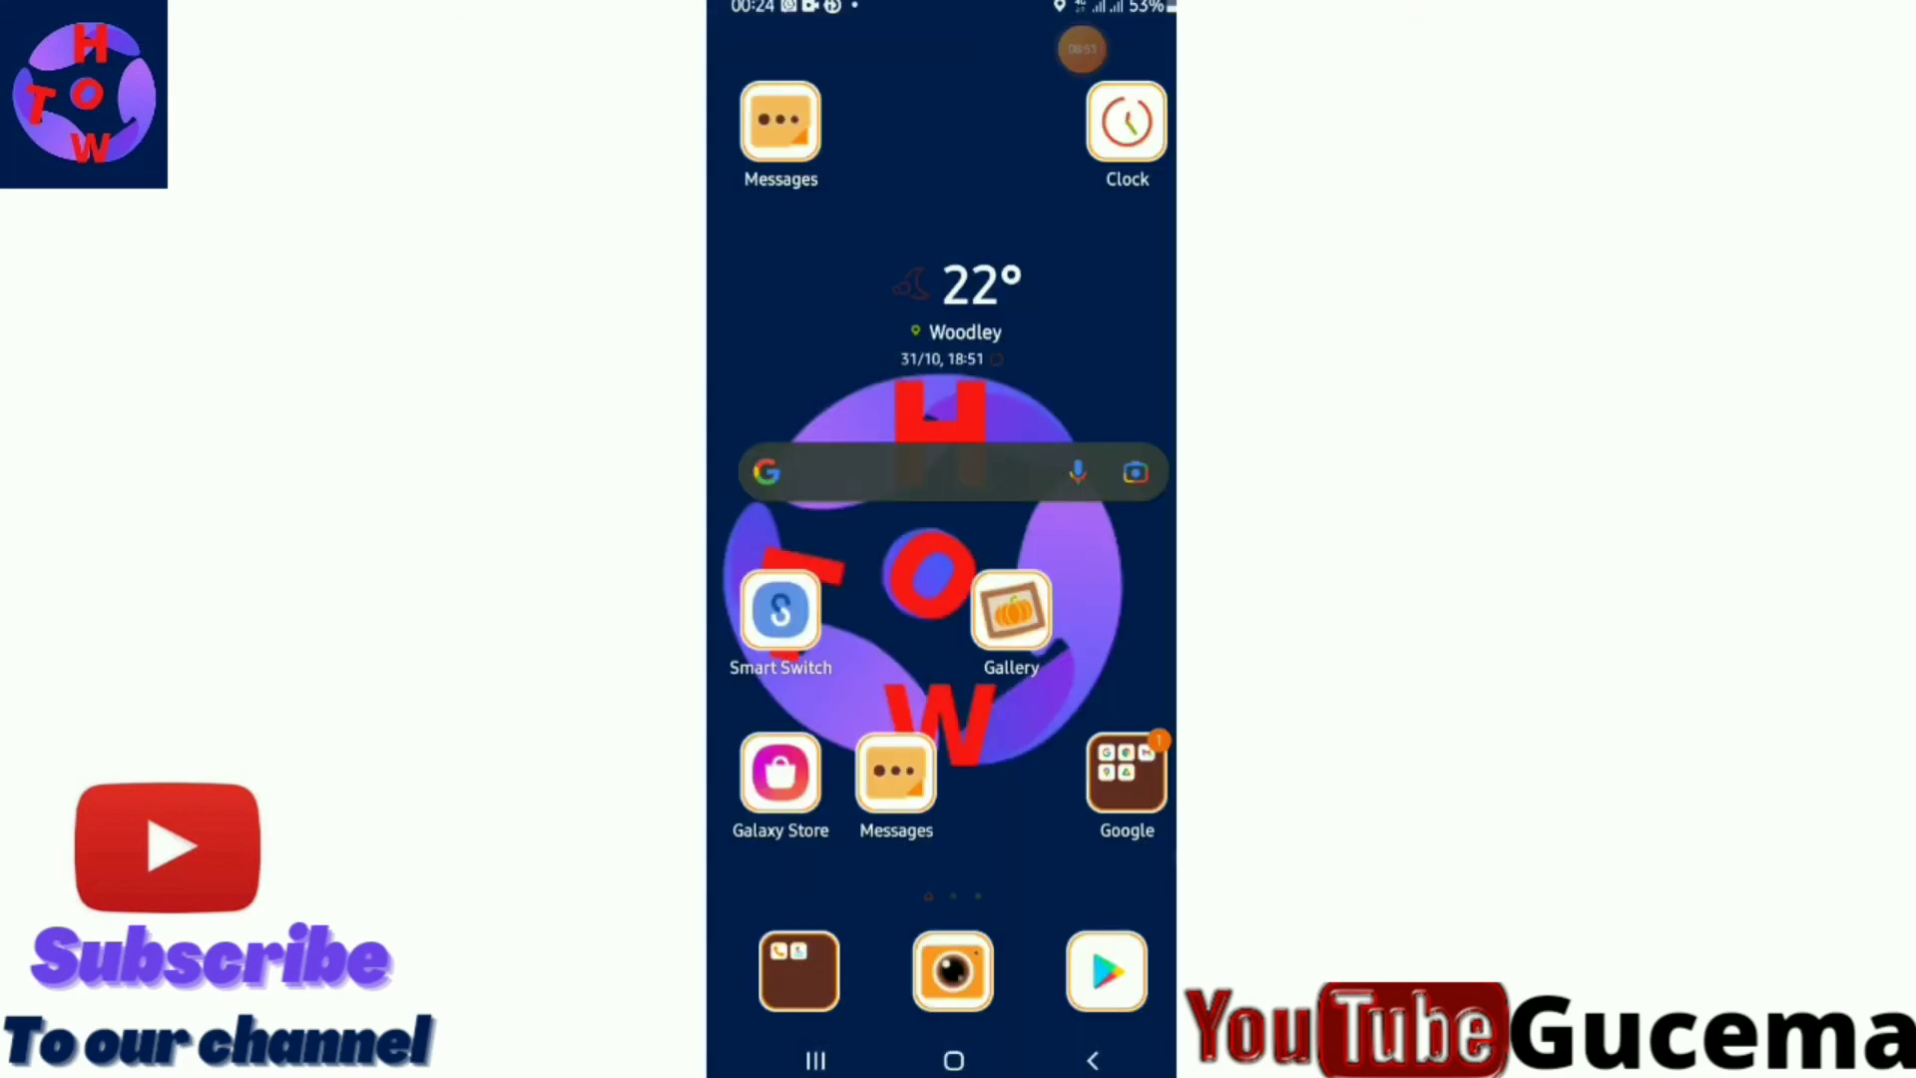